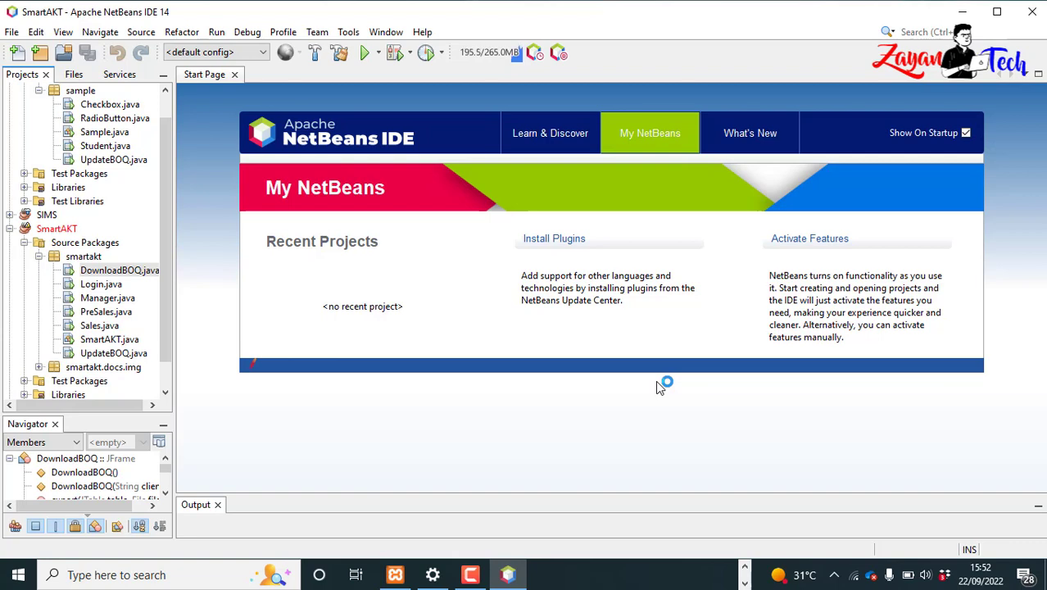
Step: Browse the four records of the student table in the sample database in phpMyAdmin
key("alt+Tab")
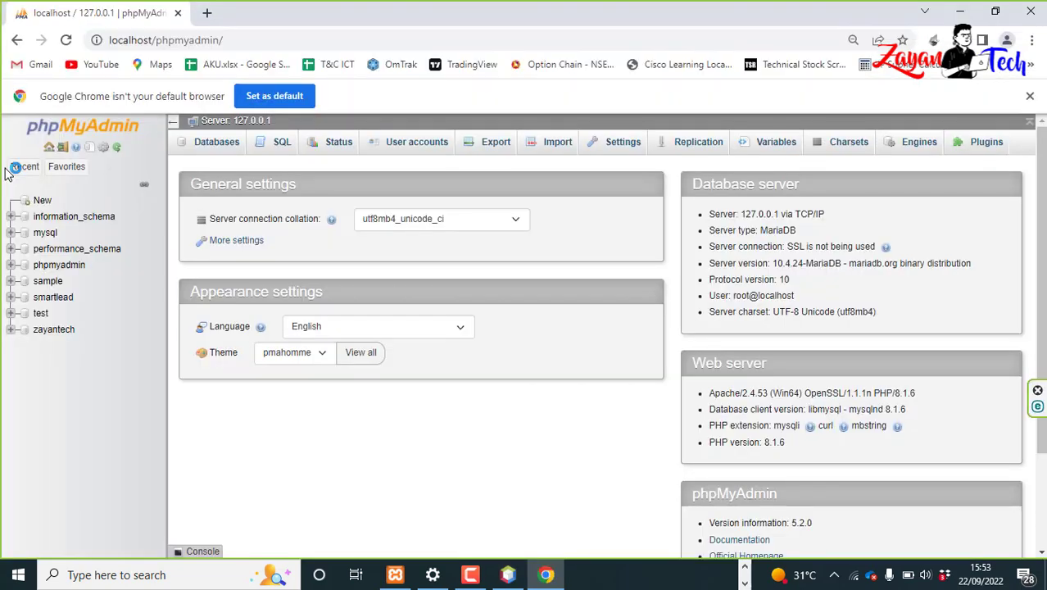
left_click(48, 281)
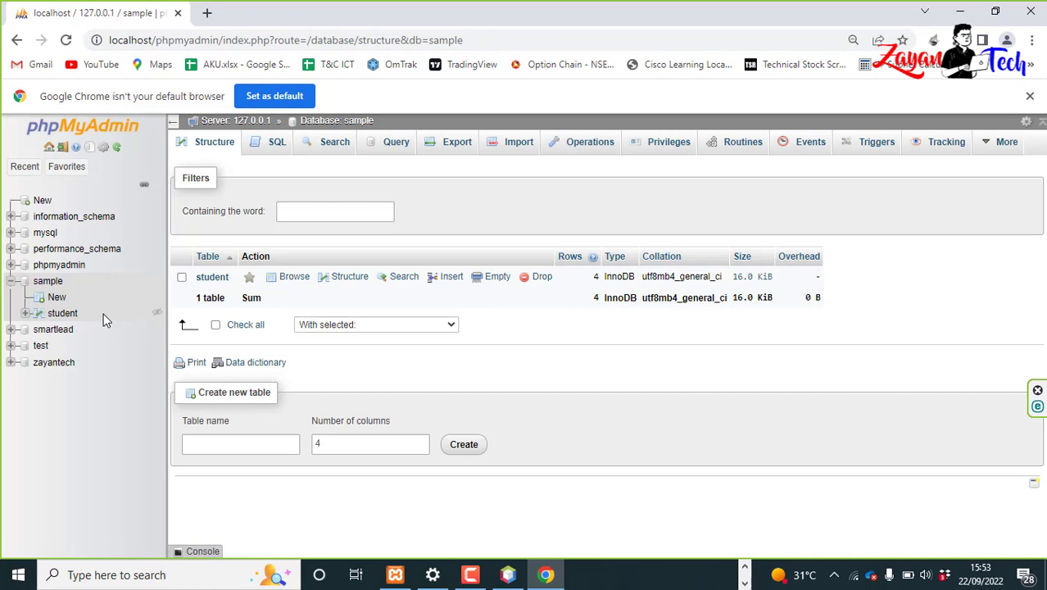
left_click(64, 313)
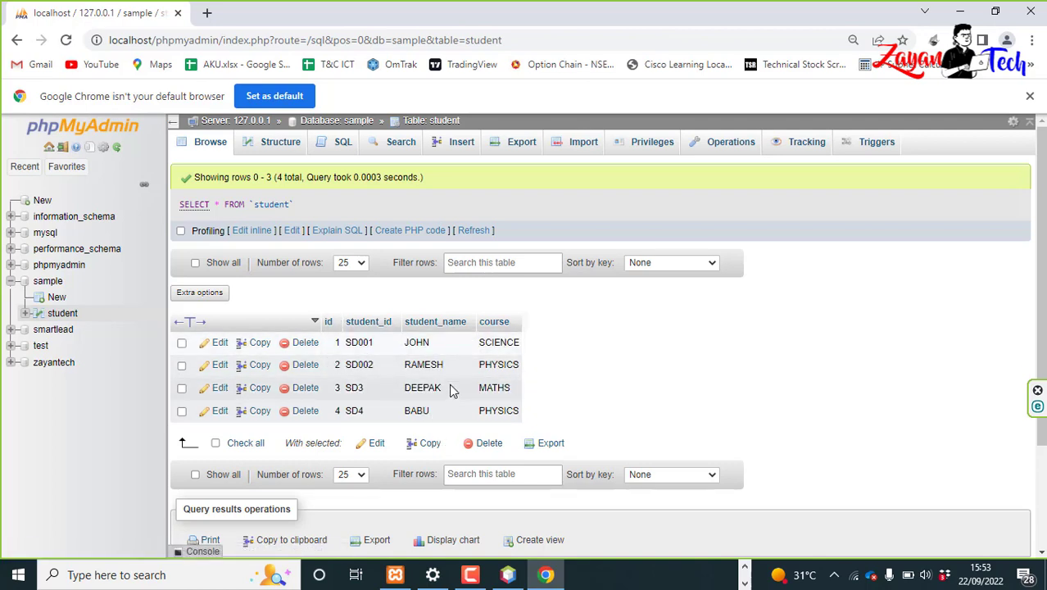
Step: Create a new JFrame form named Test in the sample package of the NetBeans project
left_click(509, 575)
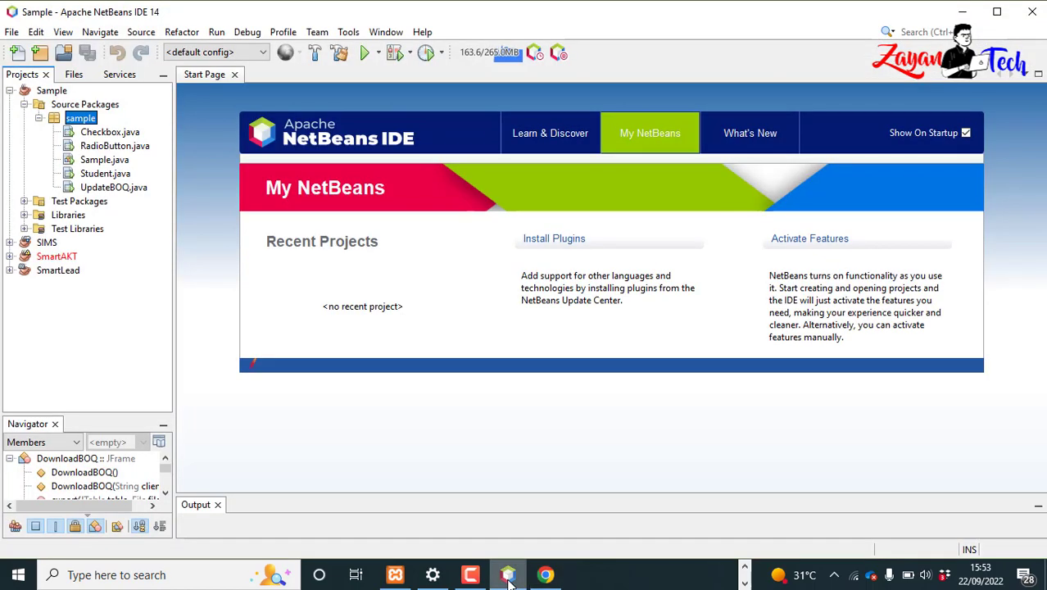
right_click(82, 119)
mouse_move(164, 128)
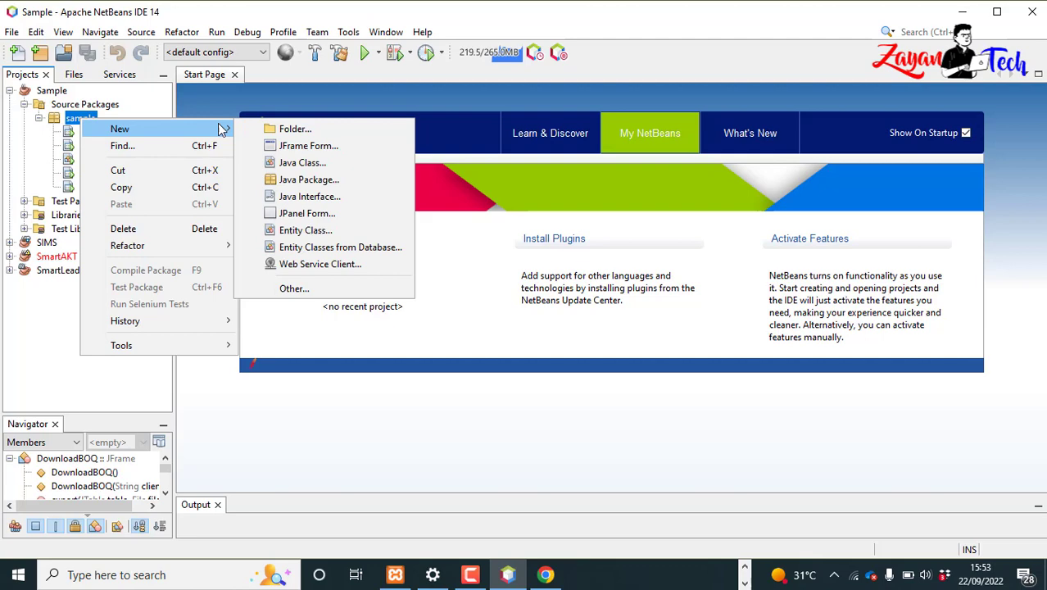
left_click(308, 146)
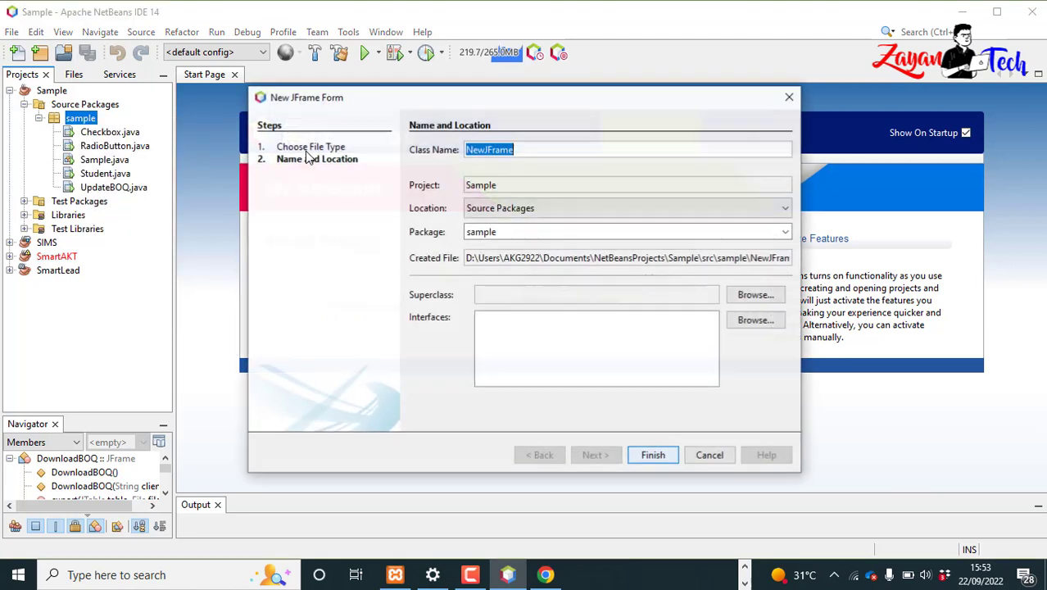
type("T")
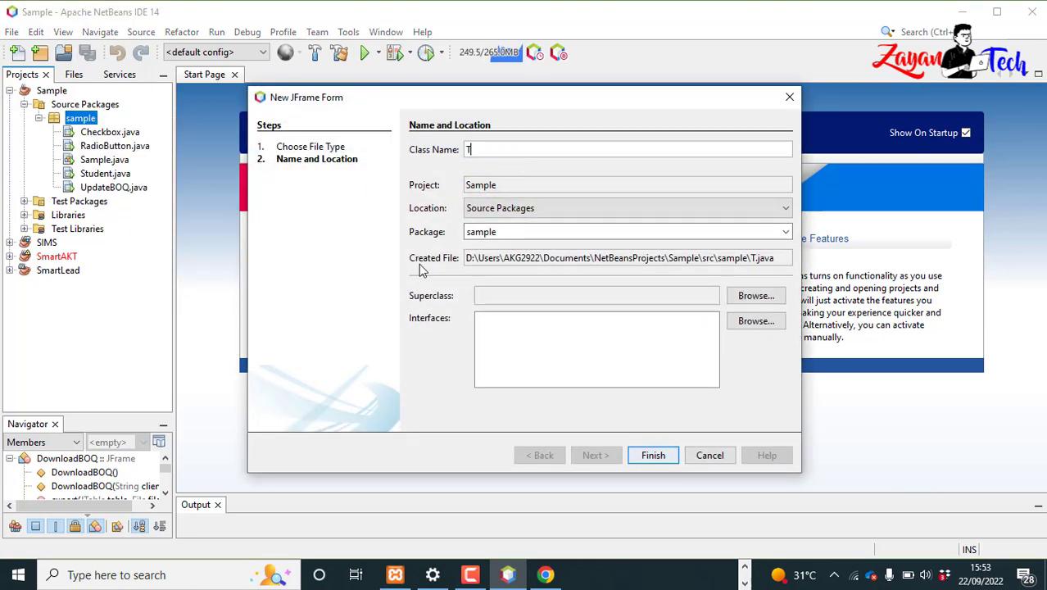
type("est")
key("Return")
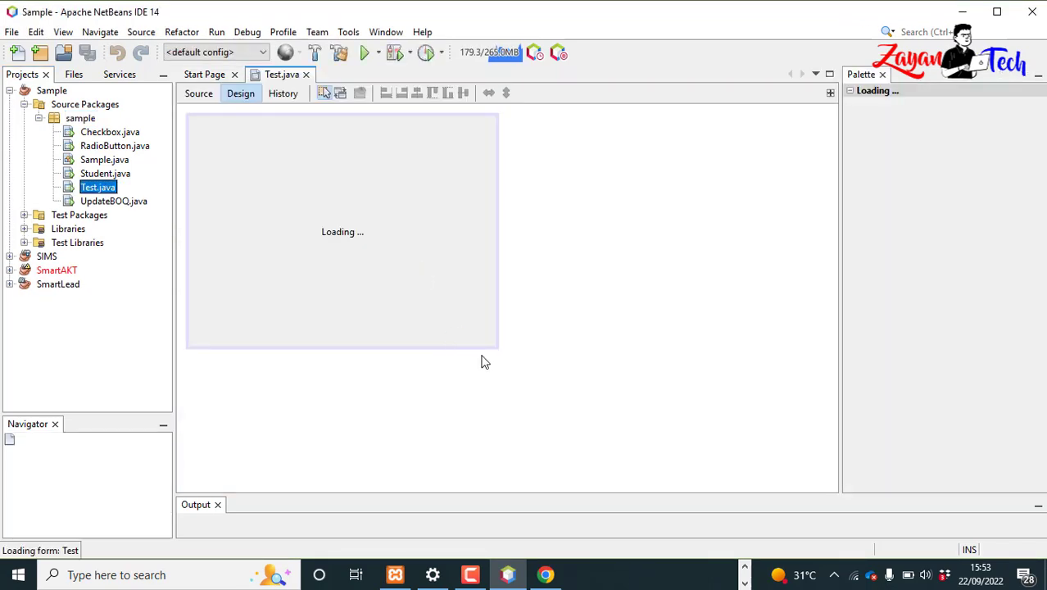
Step: Enlarge the empty Test frame and place a large table component on it
mouse_move(497, 347)
left_mouse_down()
mouse_move(553, 404)
mouse_move(757, 427)
left_mouse_up()
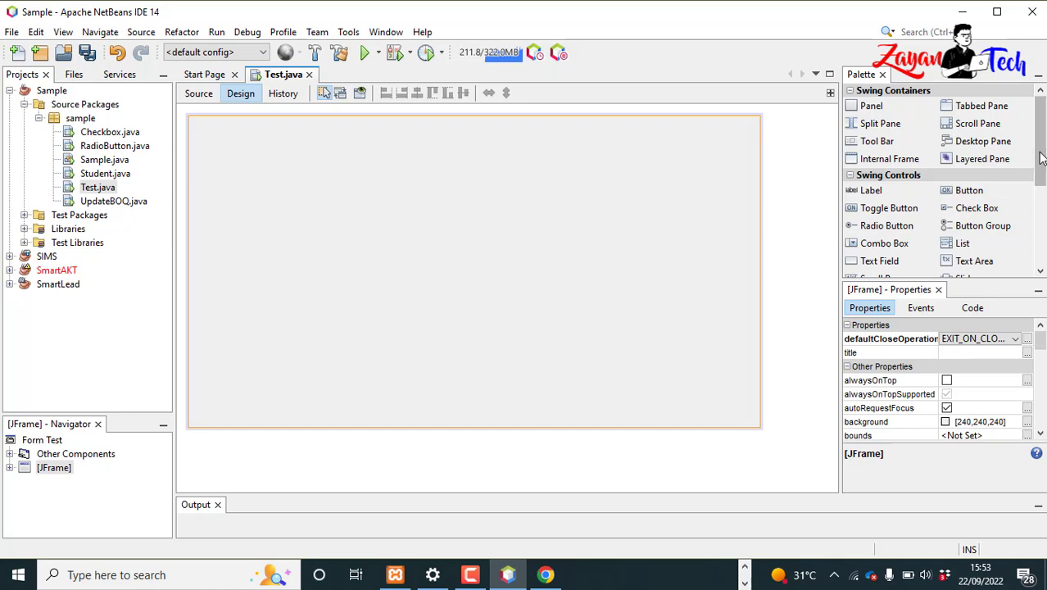
left_click_drag(1041, 156, 1032, 227)
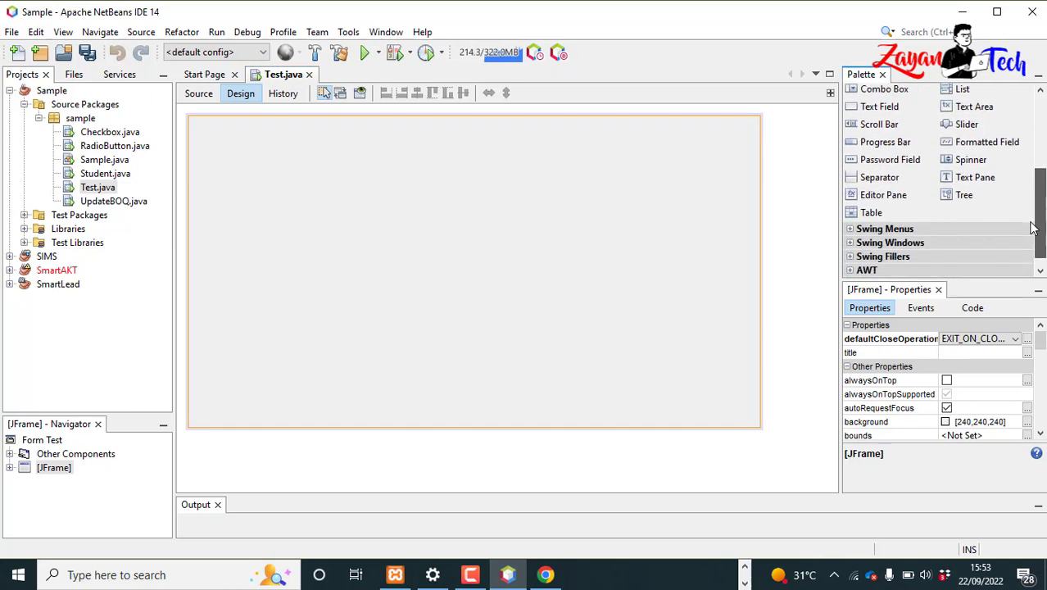
left_click(881, 212)
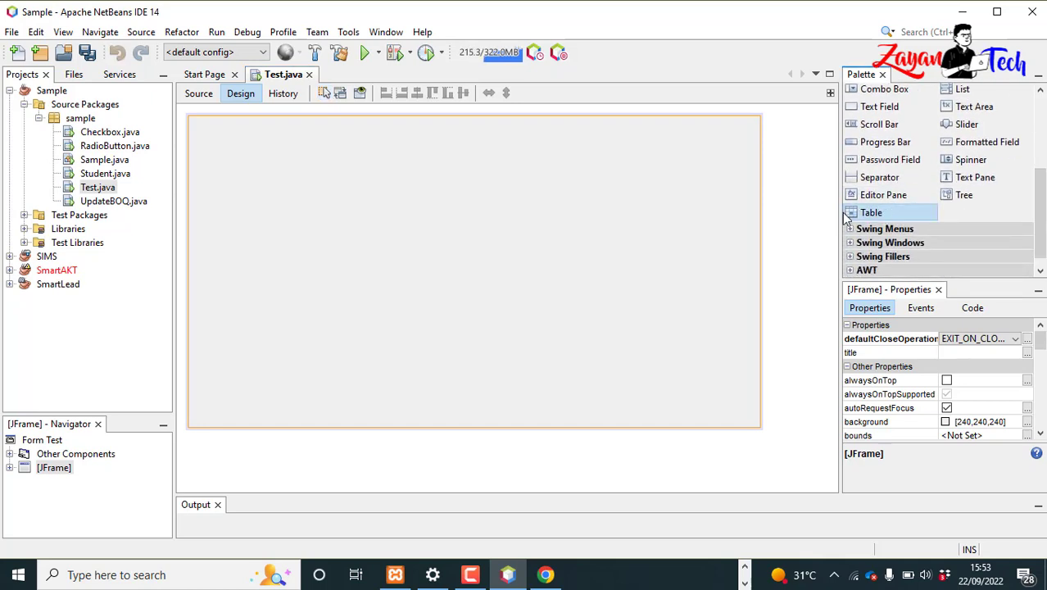
left_click(390, 273)
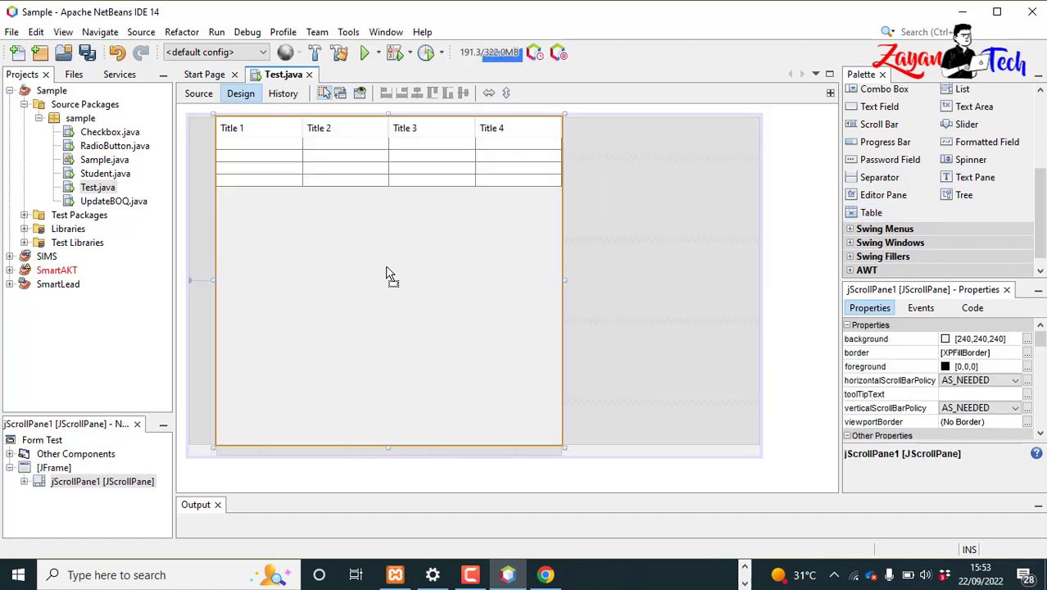
left_click_drag(564, 447, 637, 438)
Step: Rename the table's variable from jTable1 to jTableStudent
right_click(502, 254)
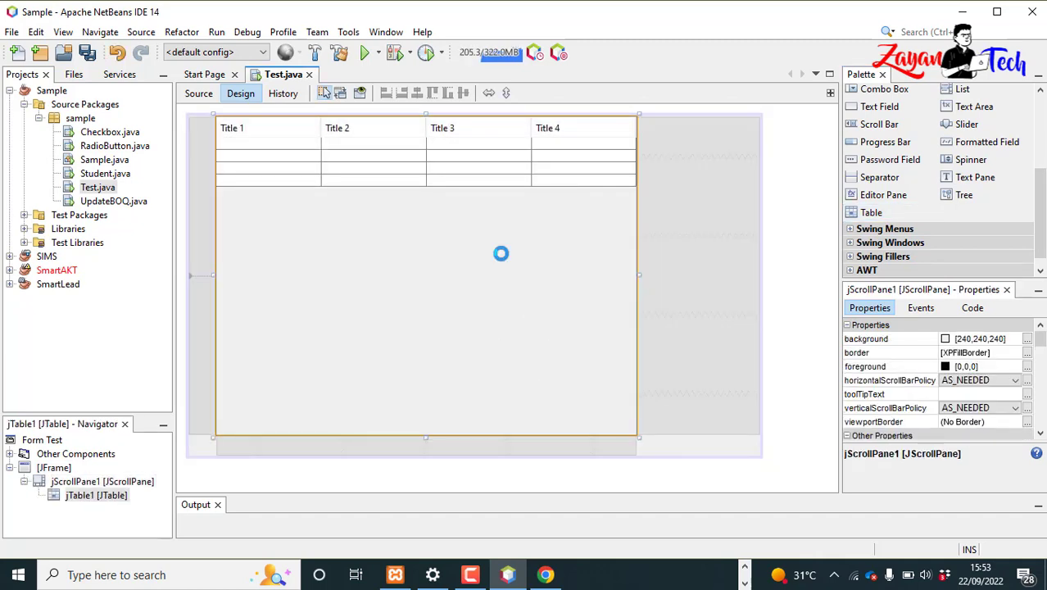
left_click(565, 246)
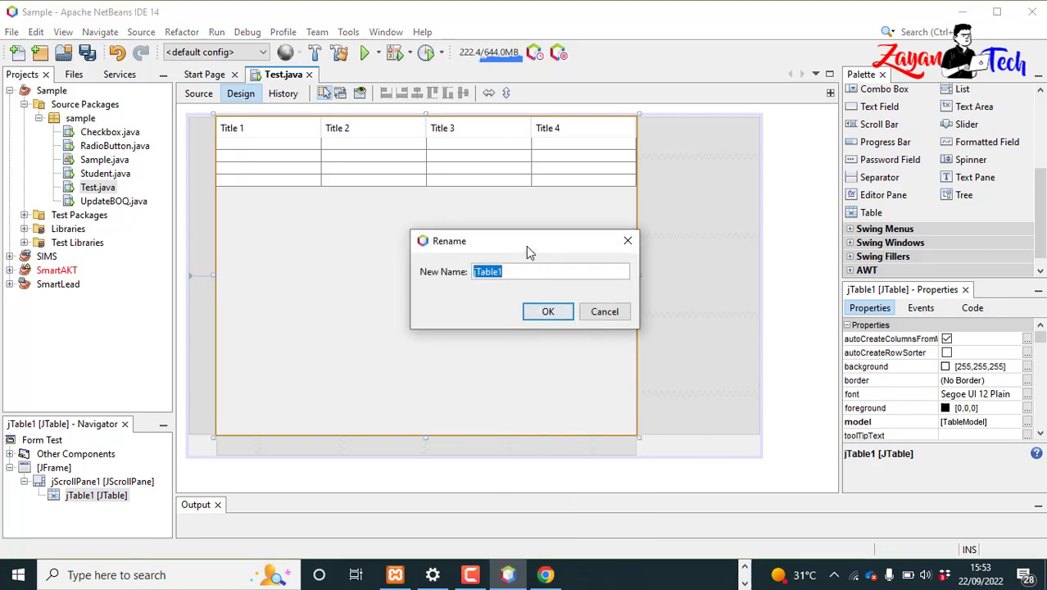
key("End")
key("BackSpace")
type("Stud")
type("ent")
key("Return")
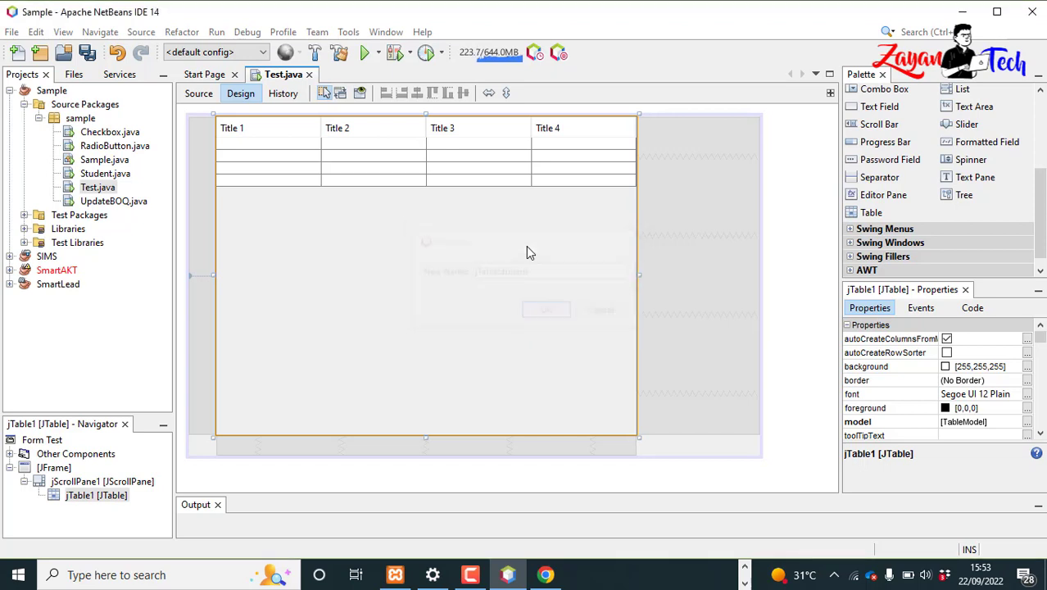
Step: Retitle the table's four columns S.N, Student ID, Student Name and Course in the Table Customizer
right_click(487, 178)
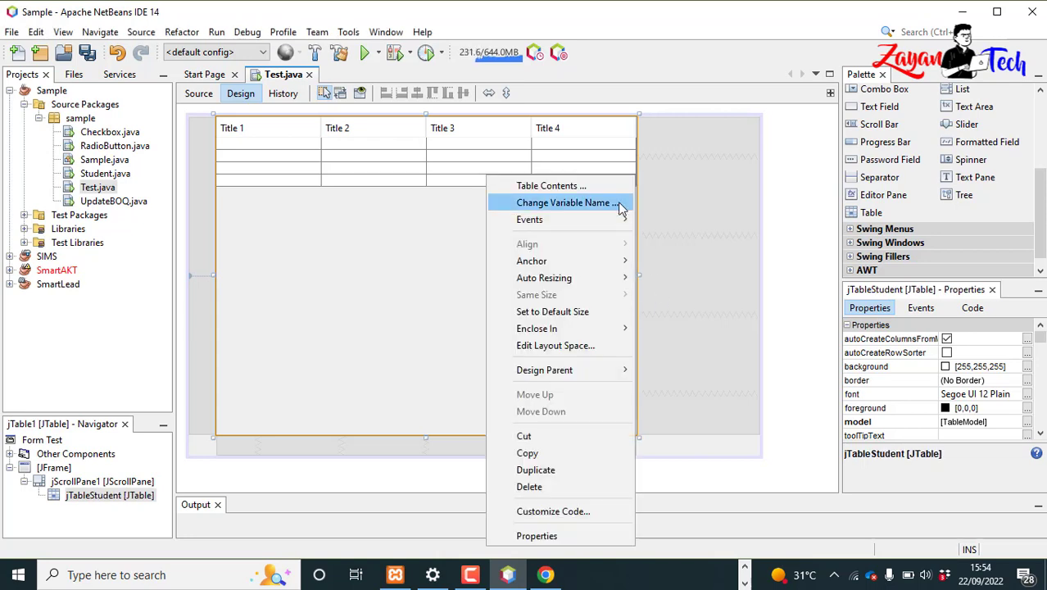
left_click(588, 186)
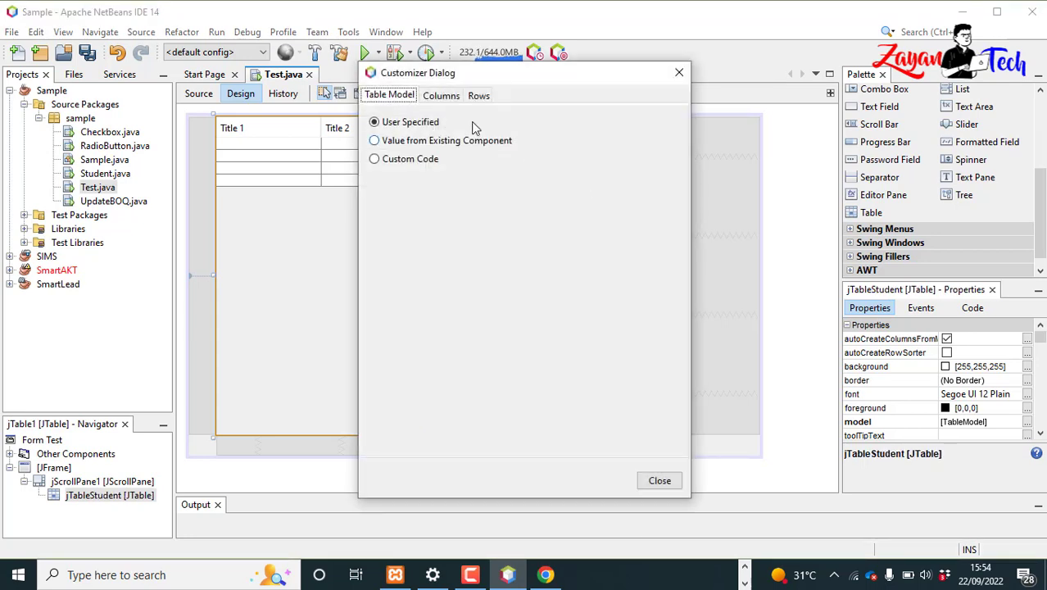
left_click(441, 95)
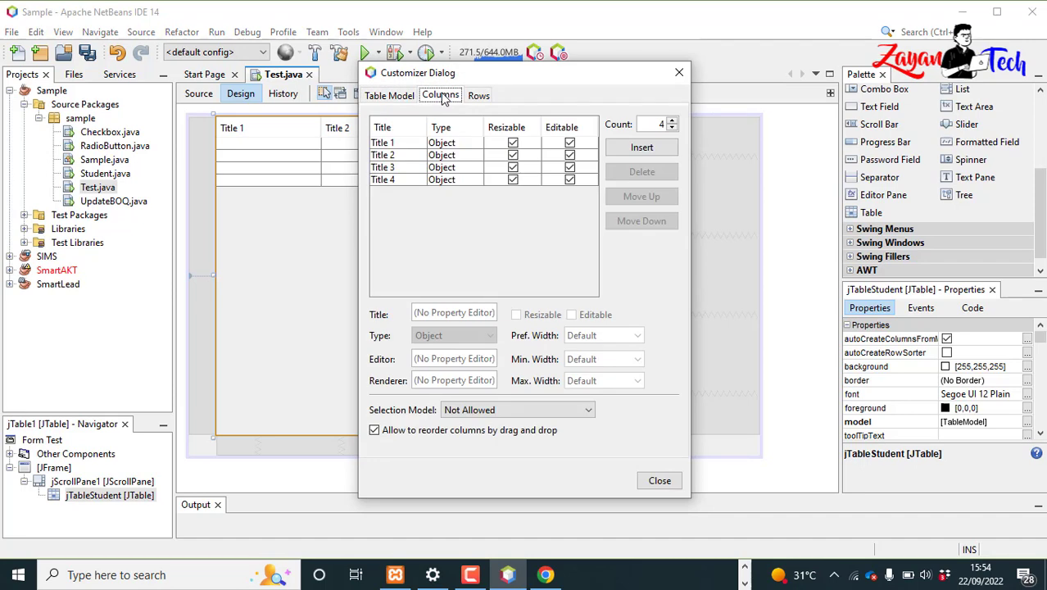
left_click(398, 142)
left_click_drag(445, 314, 366, 310)
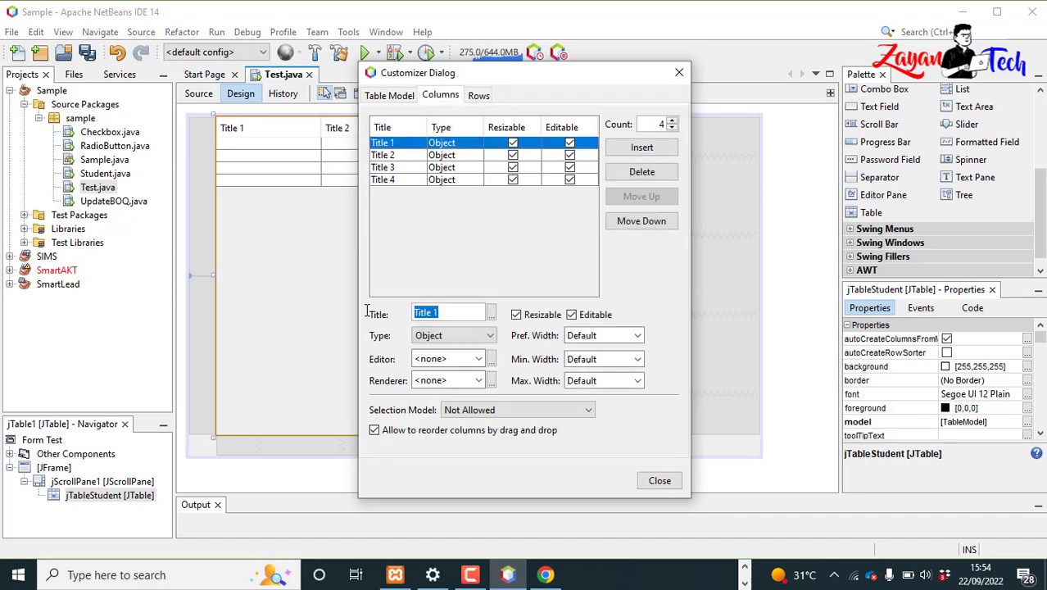
type("ID")
left_click(383, 156)
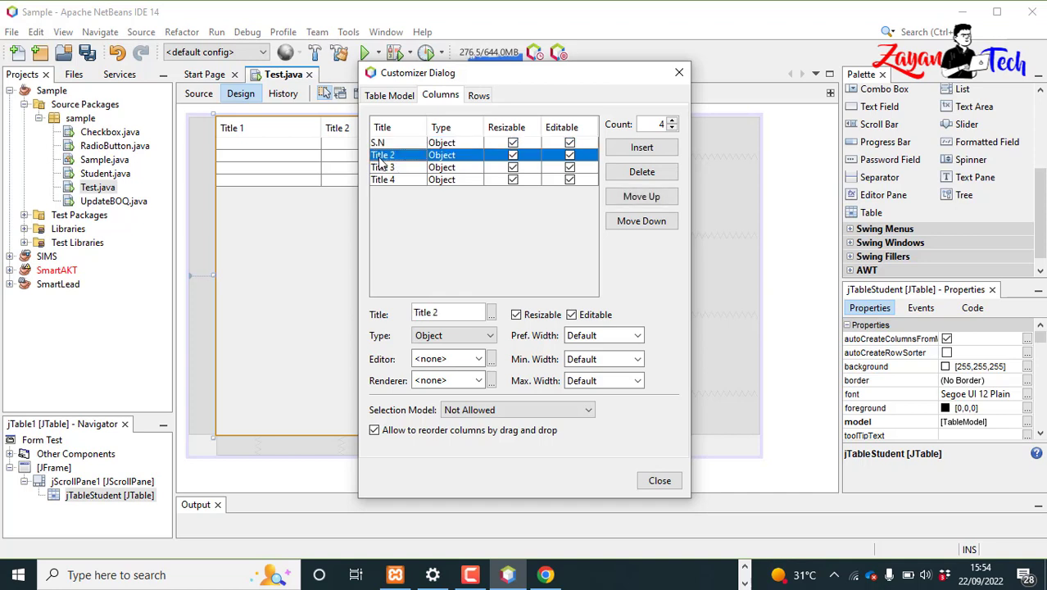
left_click(447, 336)
double_click(443, 315)
type("Student ID")
left_click(382, 167)
left_click(455, 336)
double_click(444, 314)
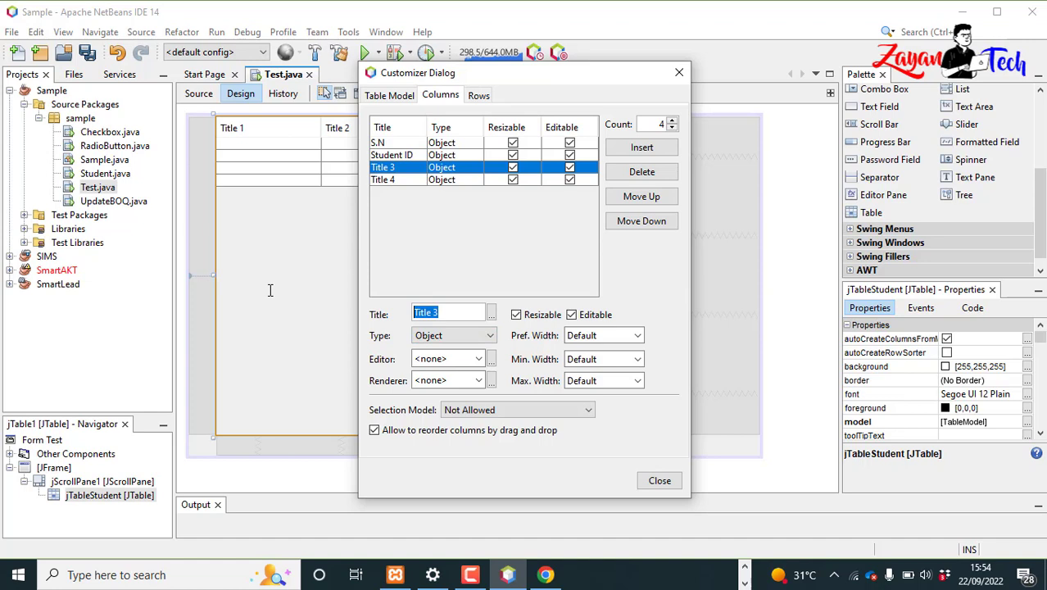
type("Student Name")
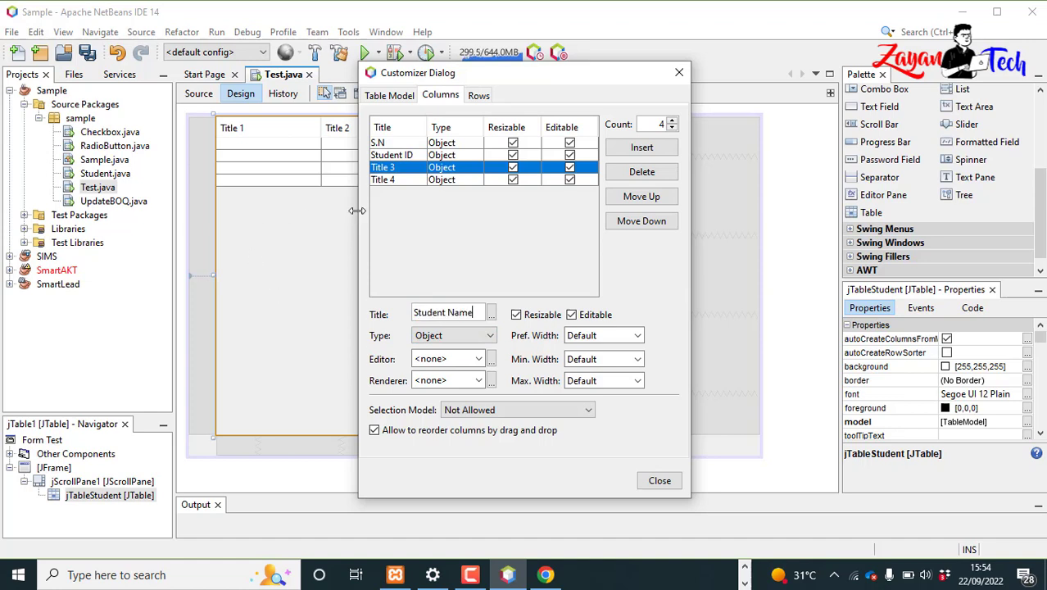
left_click(382, 180)
type("Cou")
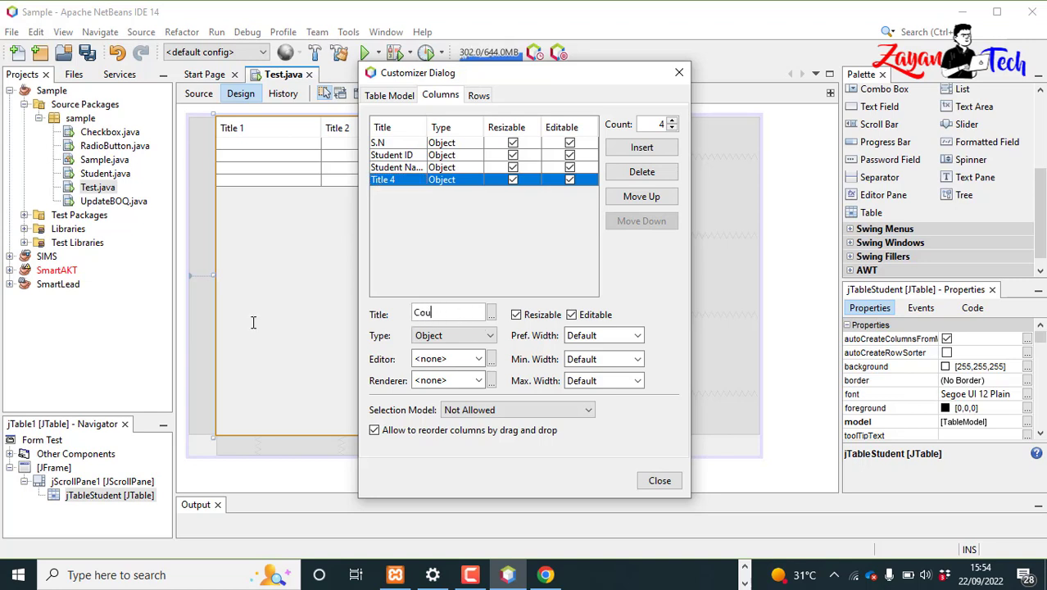
type("rse")
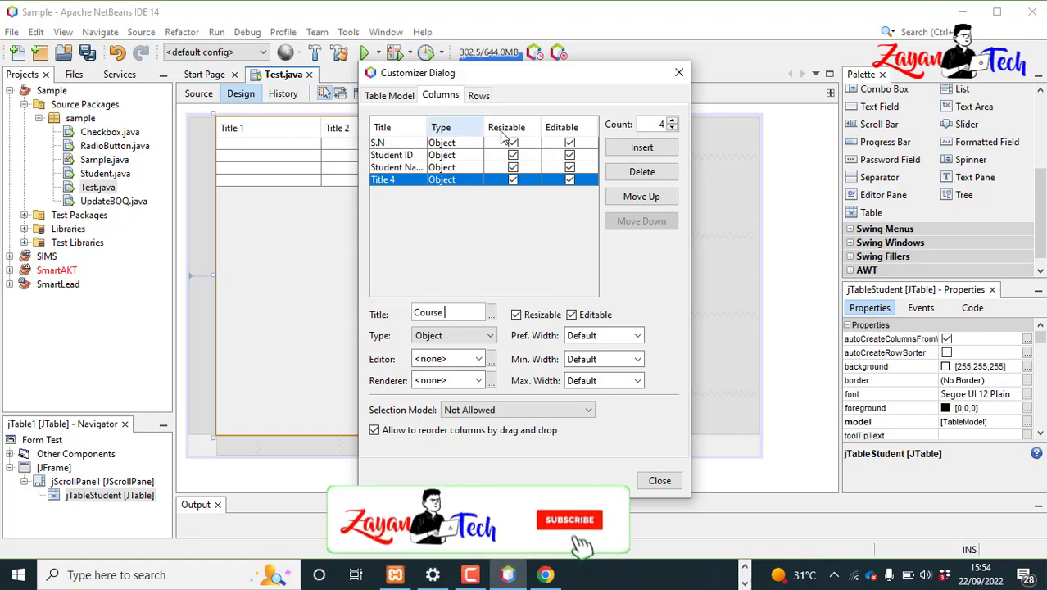
Step: Make the S.N, Student ID, Student Name and Course columns read-only
left_click(571, 144)
left_click(570, 155)
left_click(571, 180)
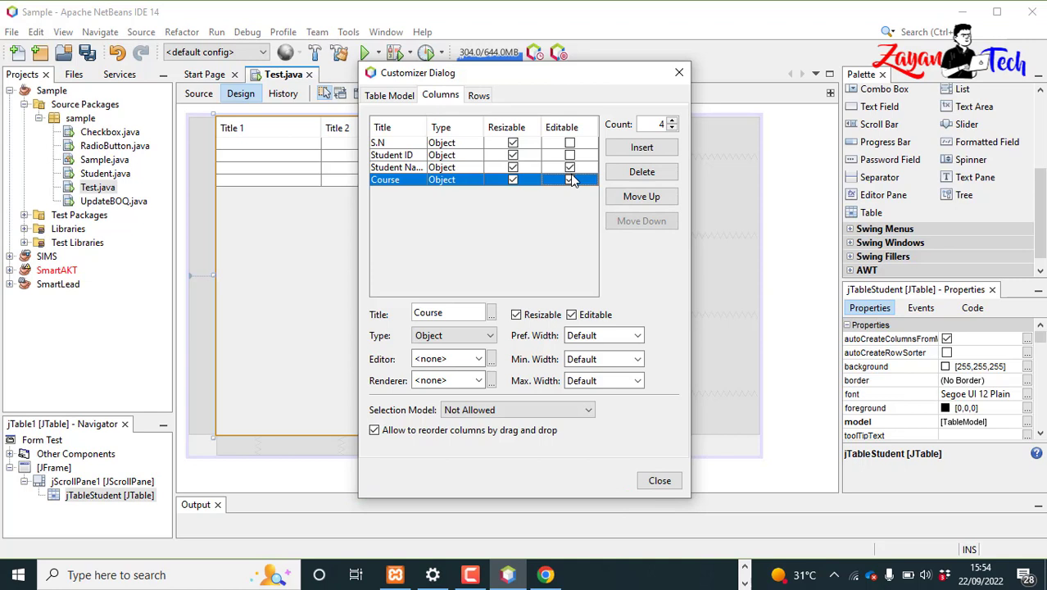
left_click(571, 168)
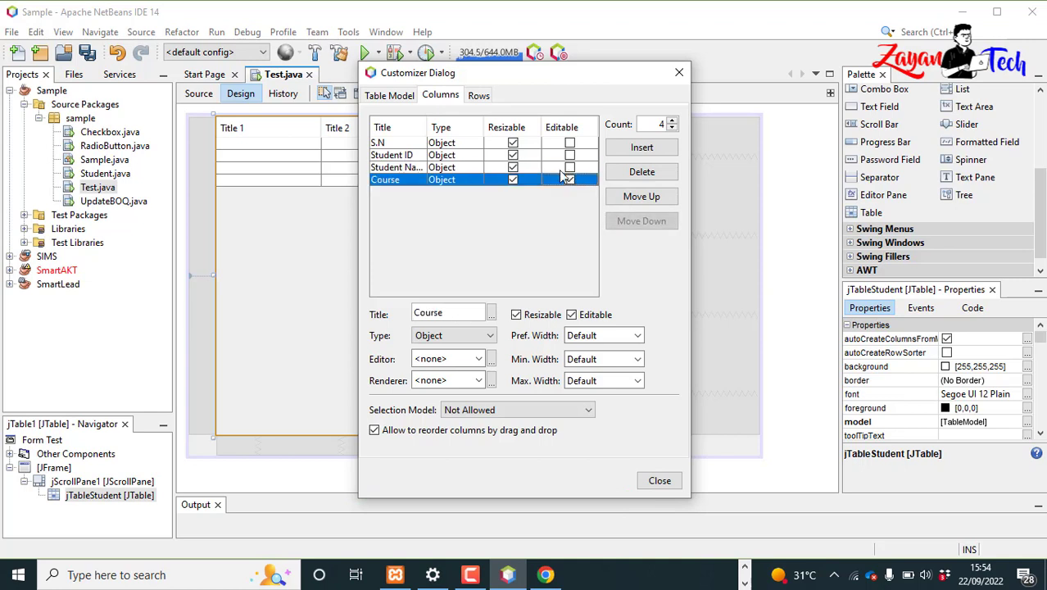
Step: Reduce the table to one row, close the customizer and stretch the table slightly wider
left_click(478, 95)
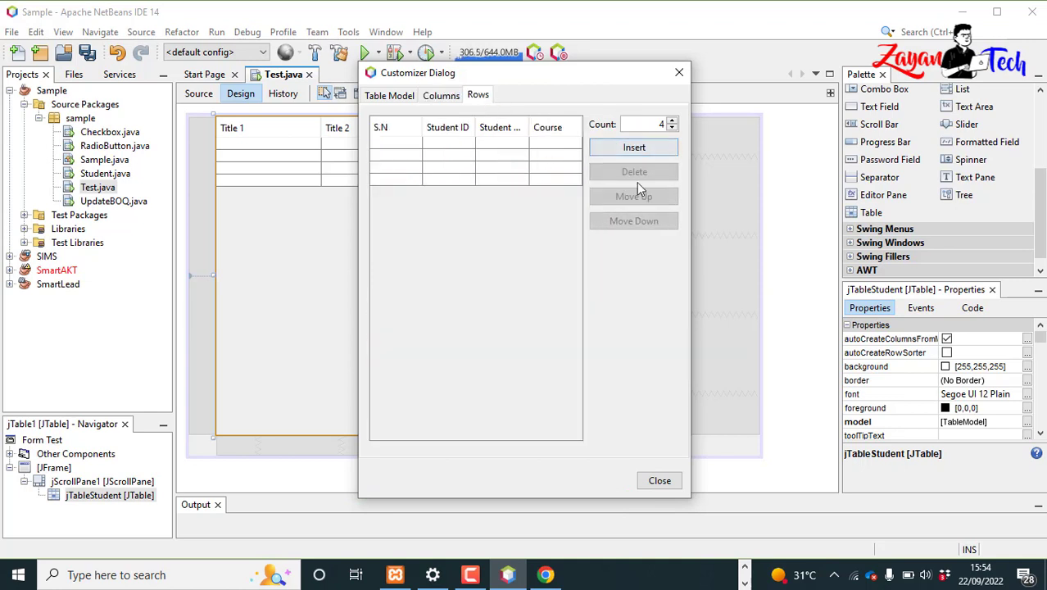
left_click(672, 130)
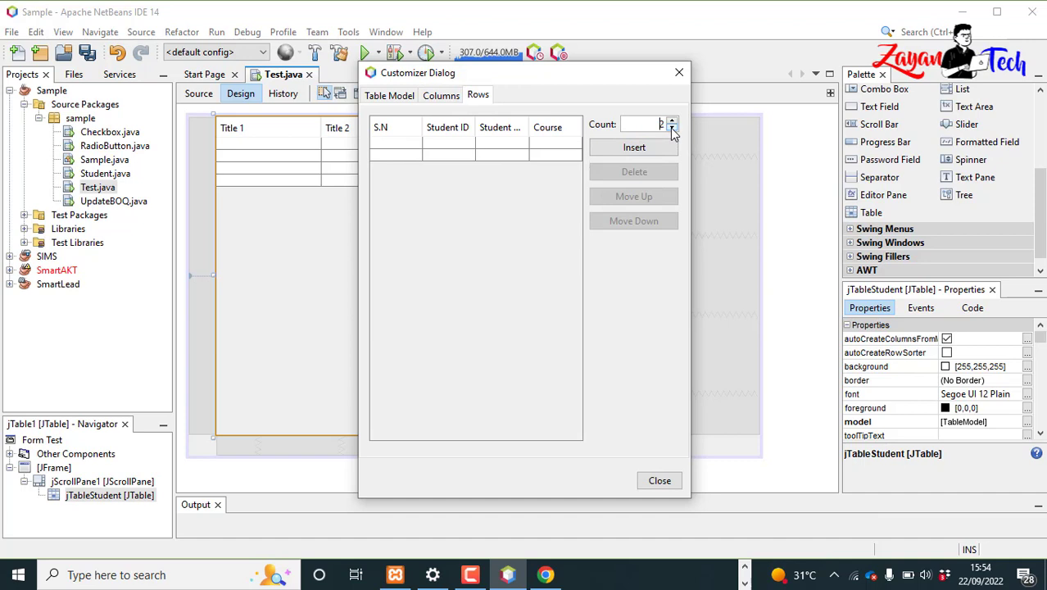
left_click(672, 129)
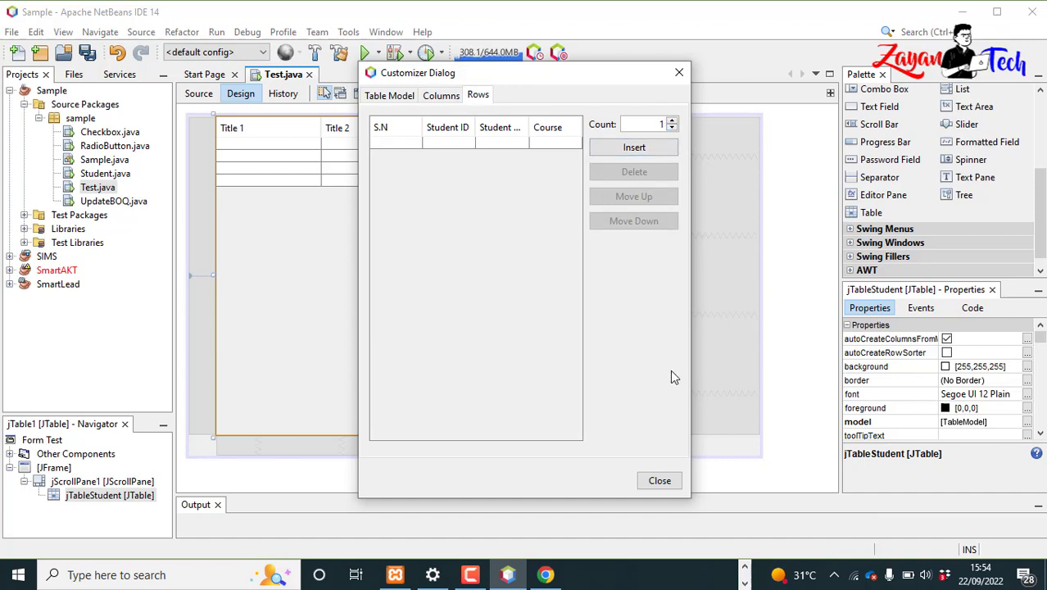
left_click(660, 481)
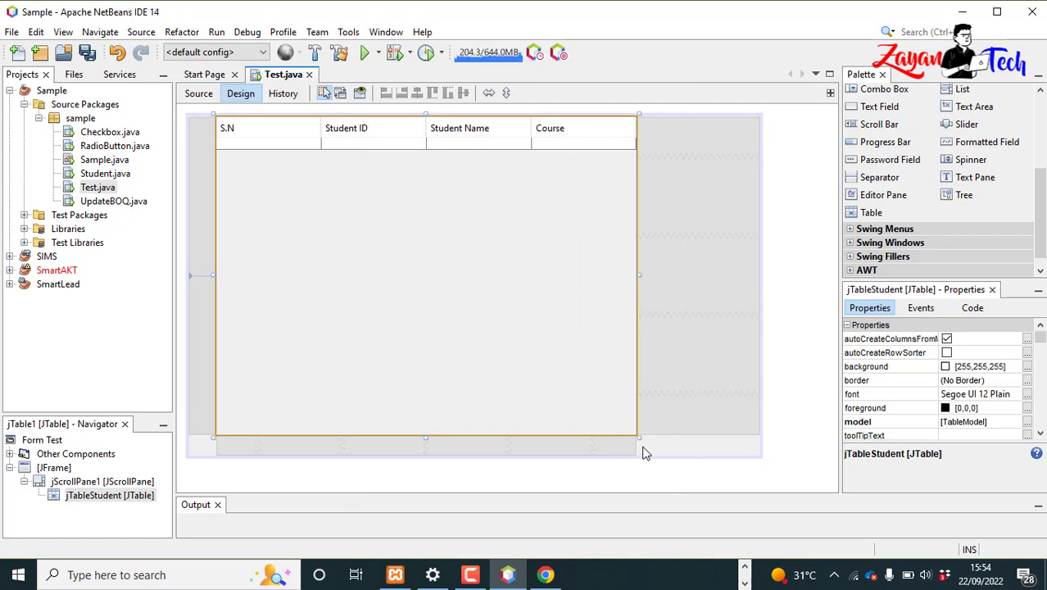
left_click_drag(638, 436, 653, 416)
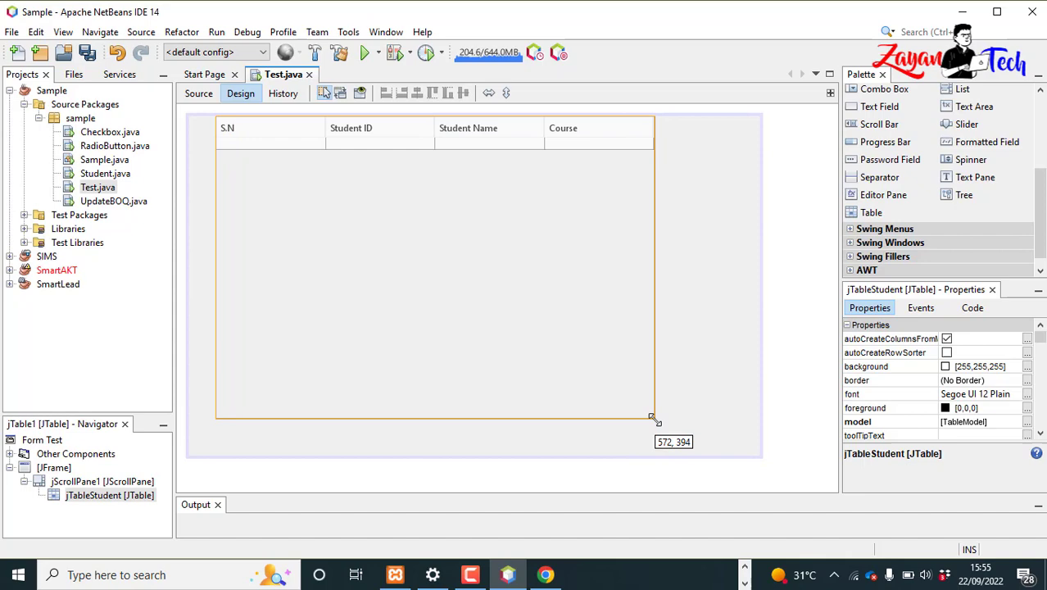
left_click(706, 408)
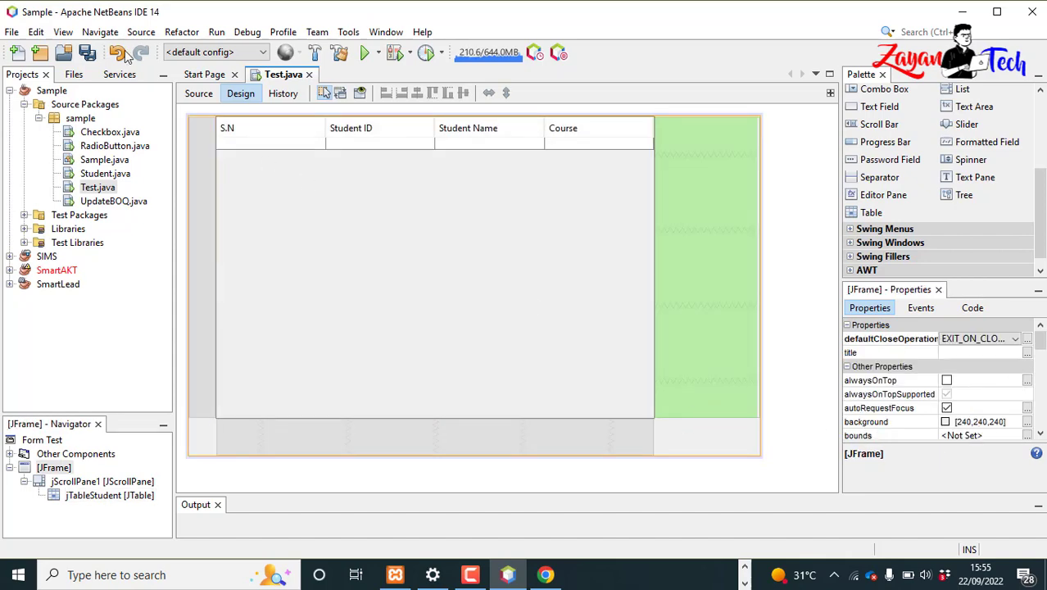
Step: Add a public void getStudent() method below the constructor calling Class.forName("com.mysql.jdbc.Driver")
left_click(199, 92)
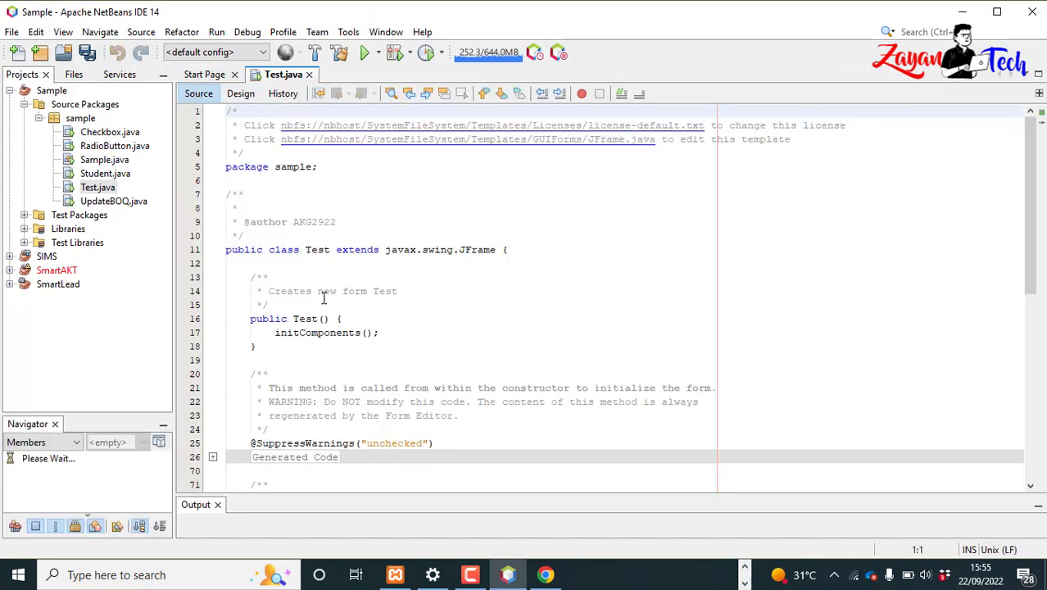
left_click(345, 318)
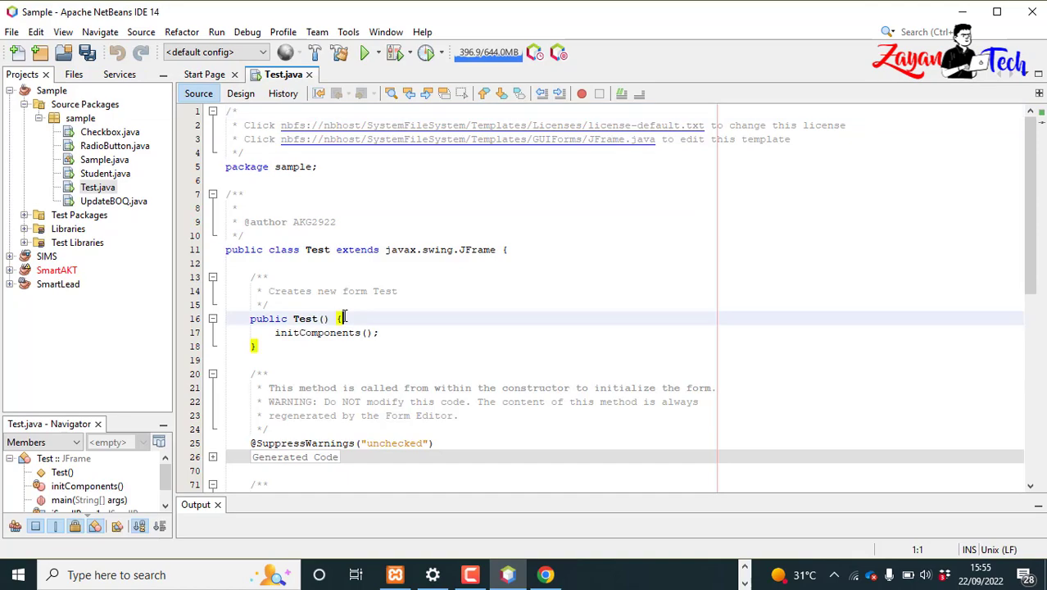
left_click(277, 345)
key("Return")
key("Return")
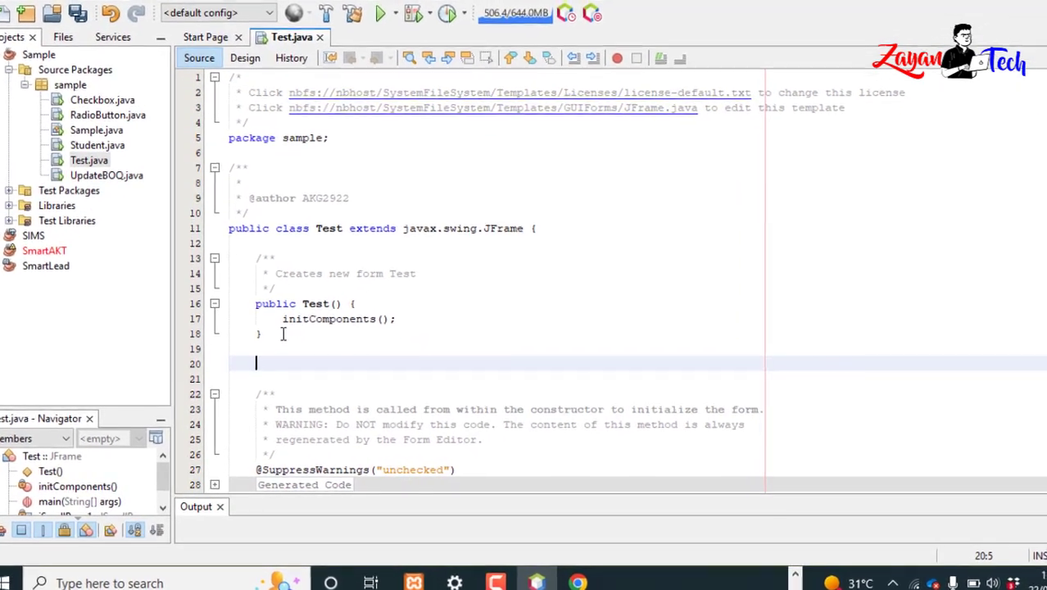
type("pu")
type("blic ")
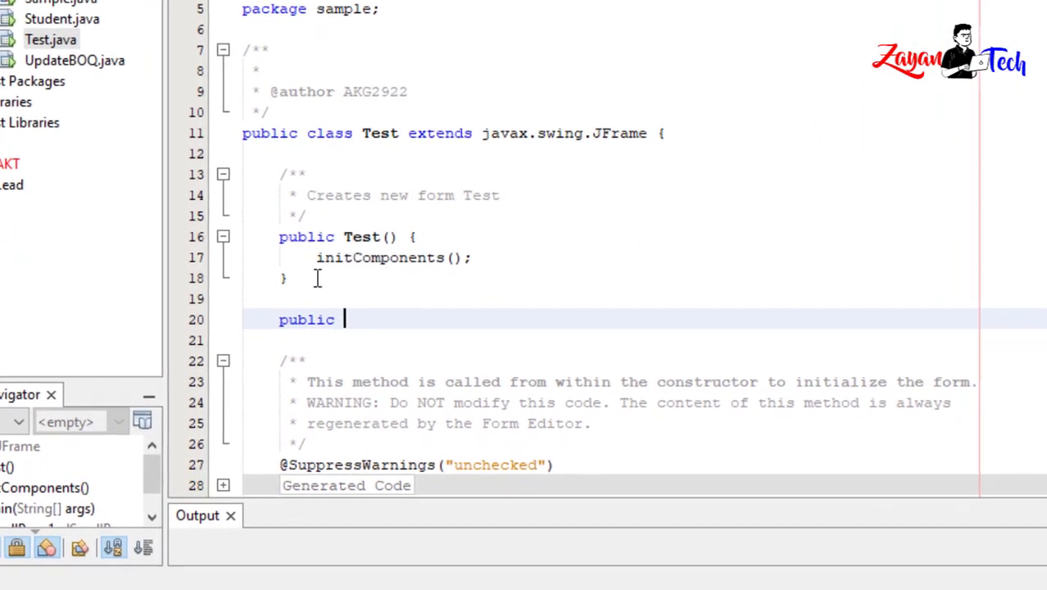
type("void ")
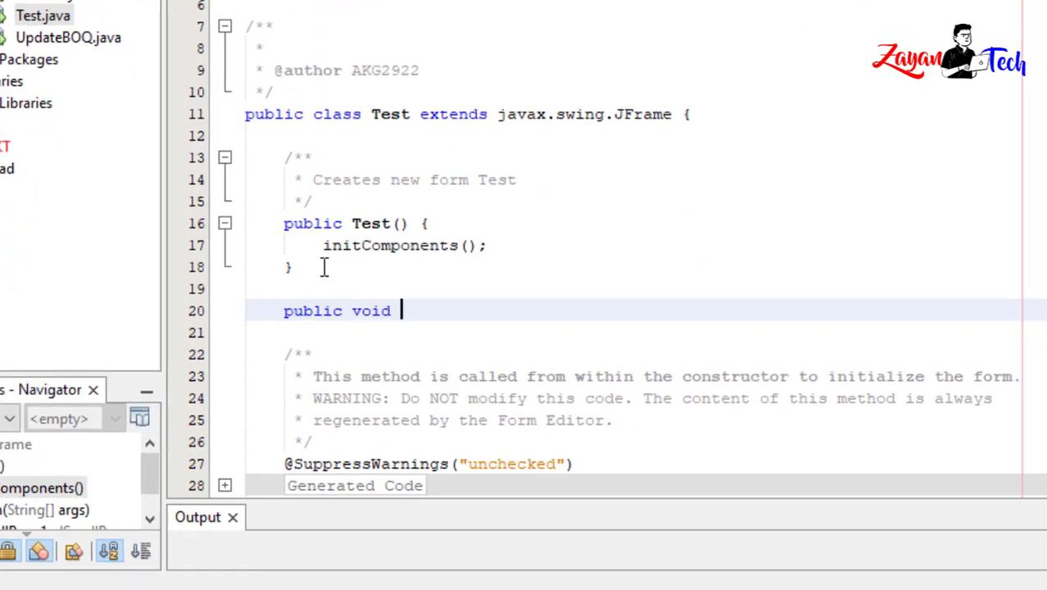
type("getS")
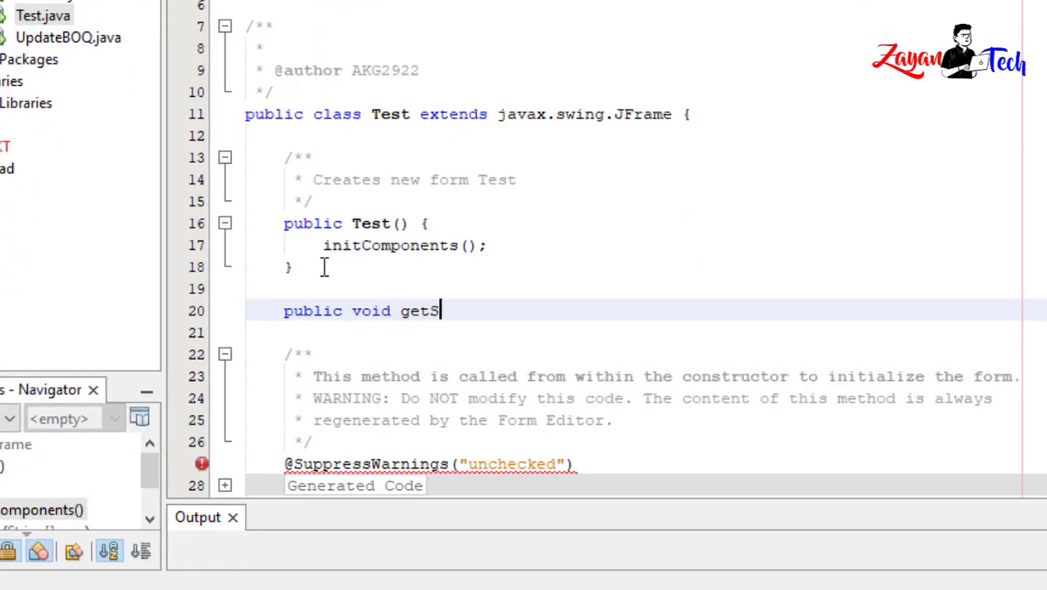
type("tudent()")
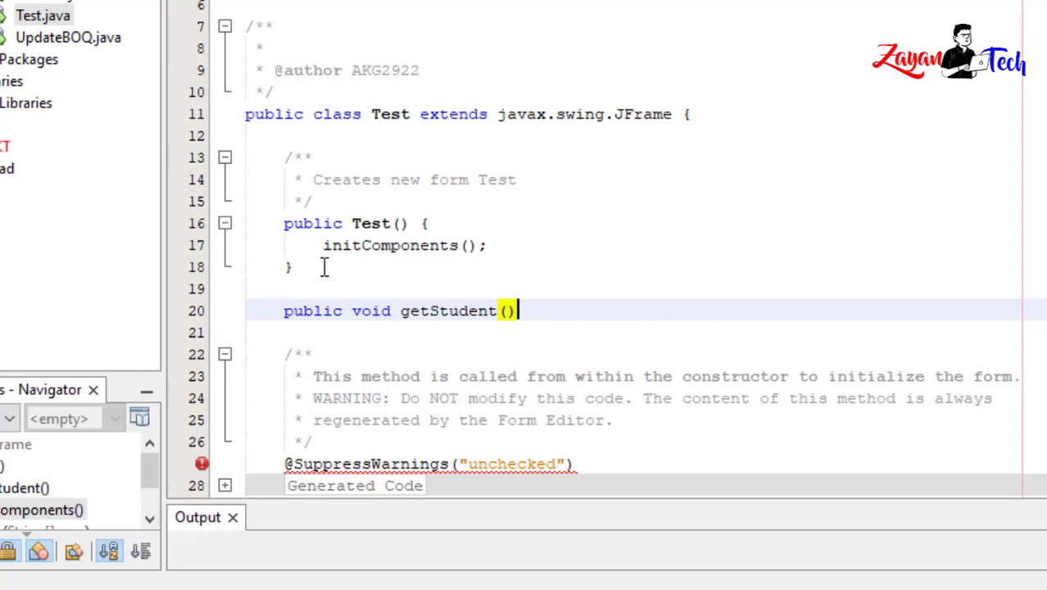
type("{")
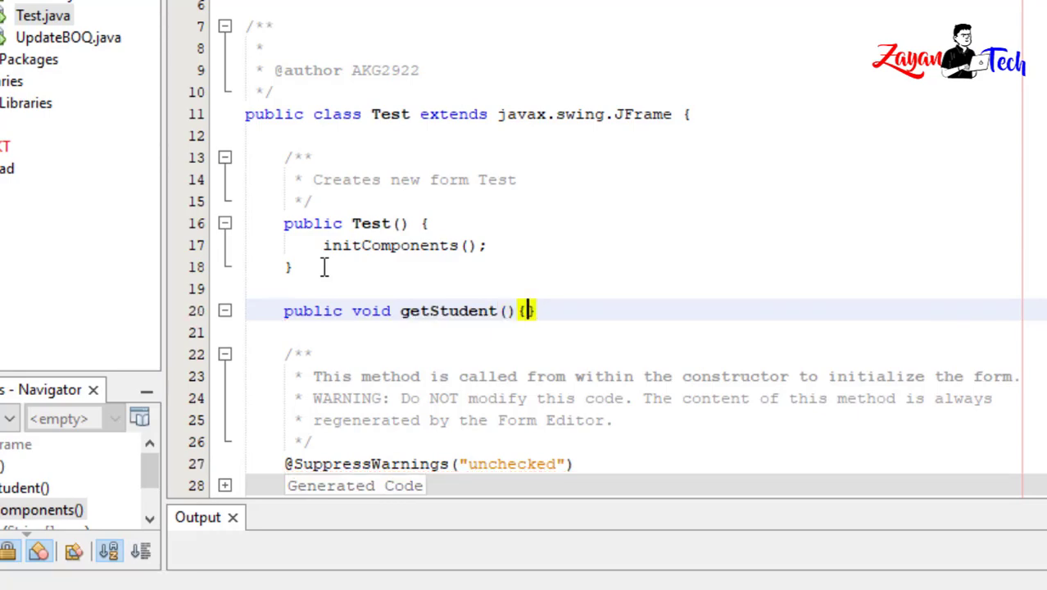
key("Return")
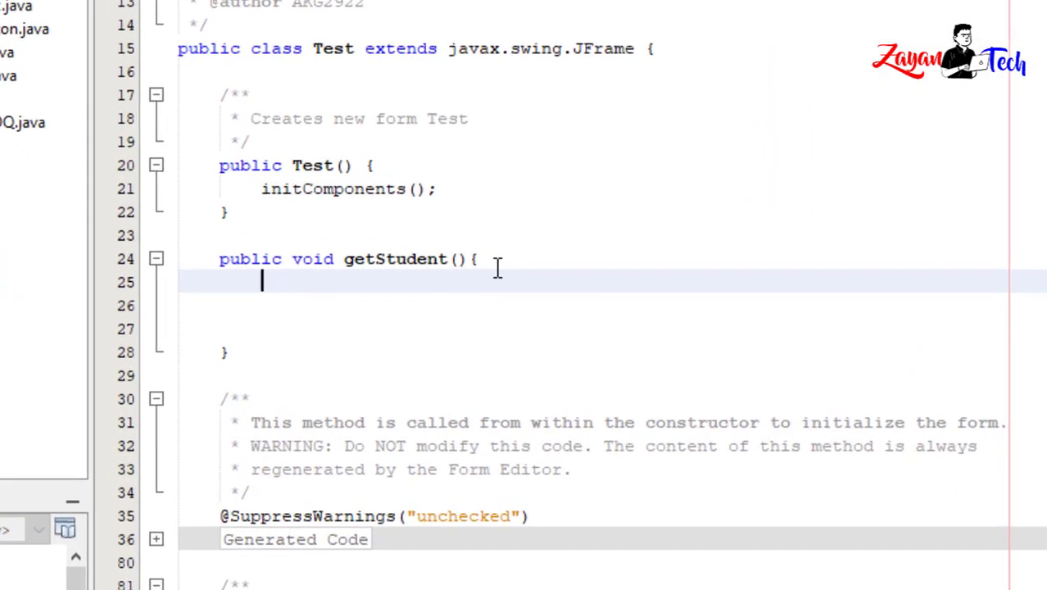
type("Cla")
type("ss.for")
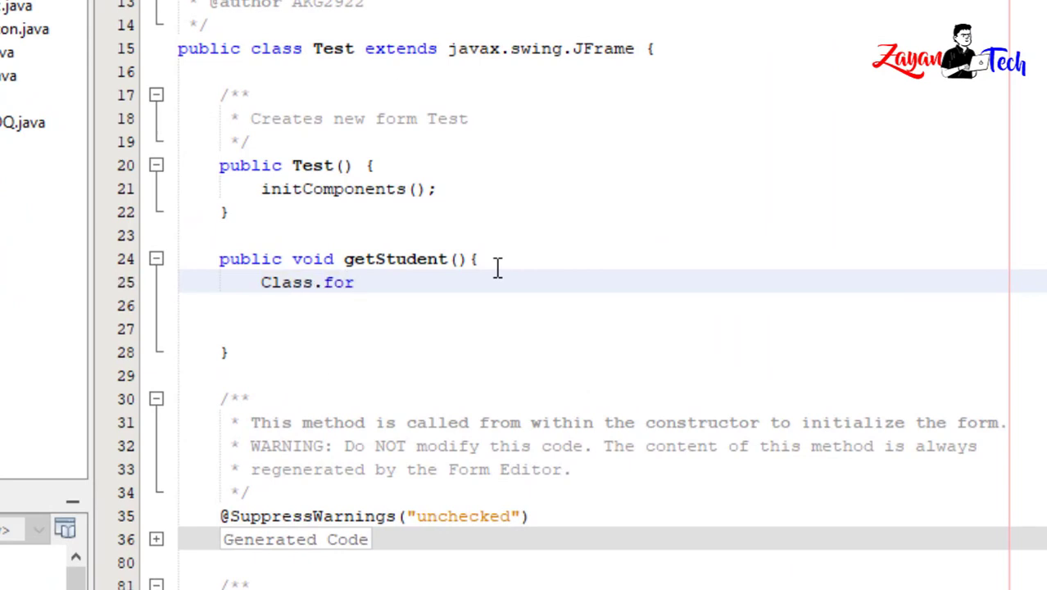
type("Name")
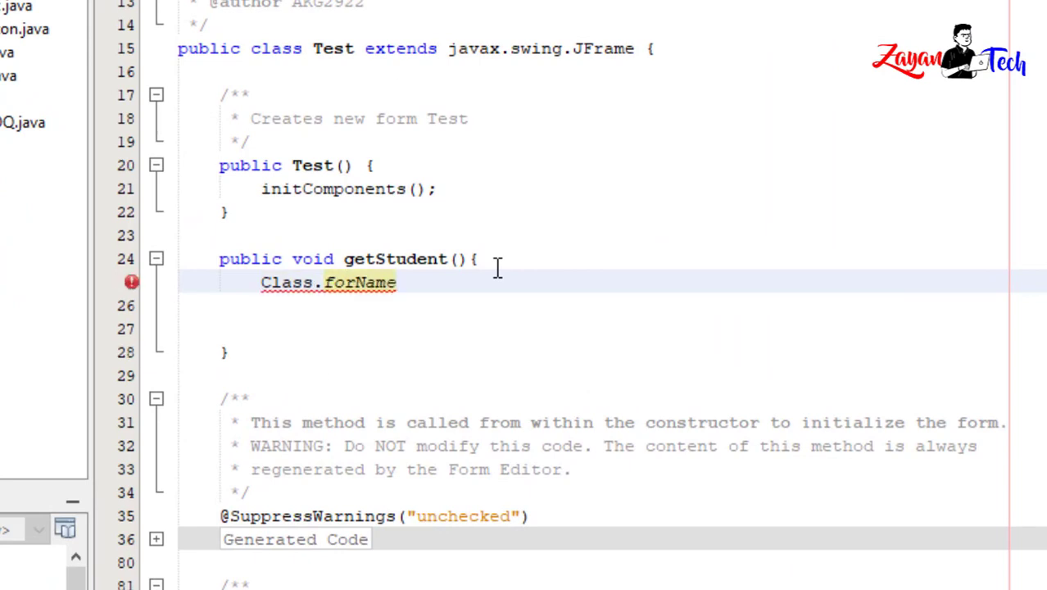
type("(\"")
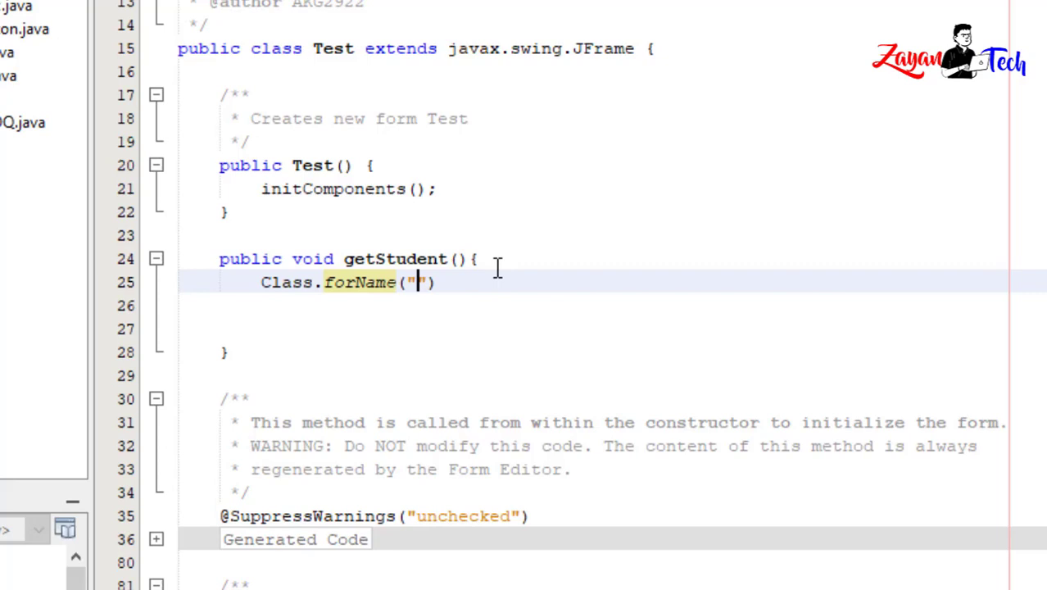
type("com")
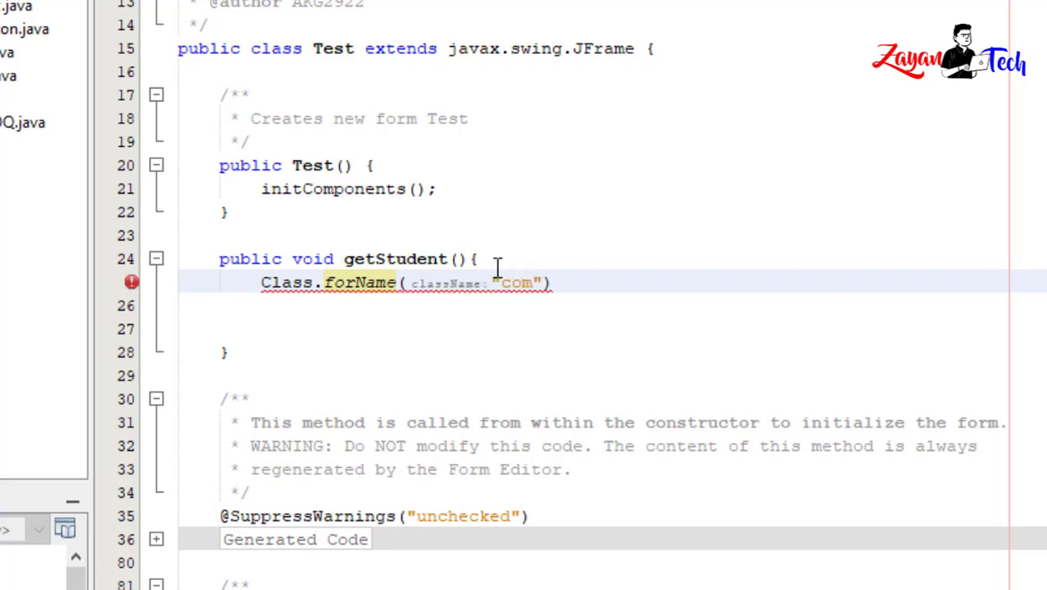
type(".mysql")
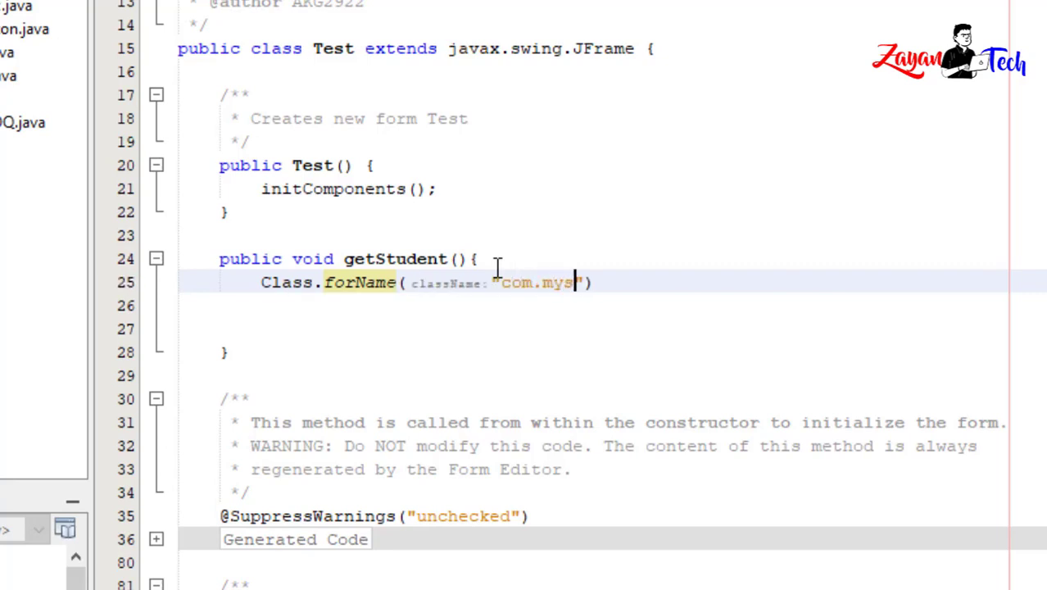
type(".jd")
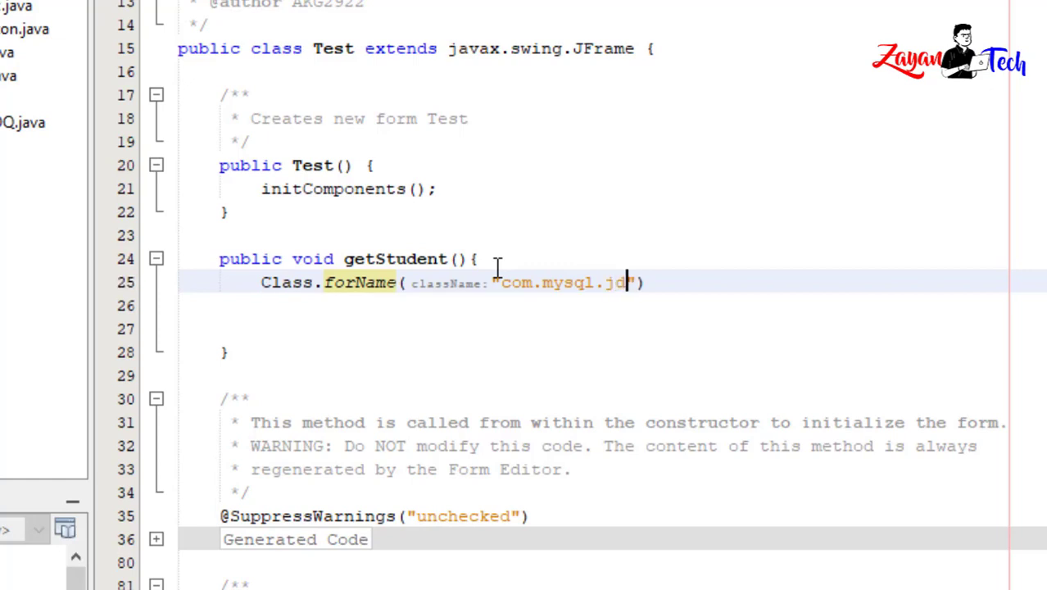
type("bc.Dr")
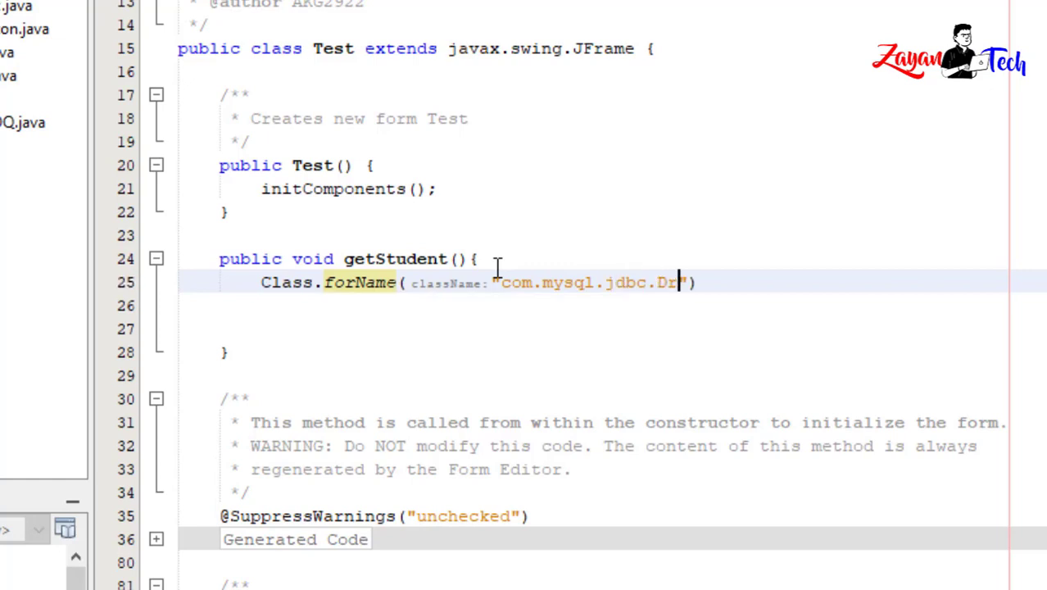
type("iver")
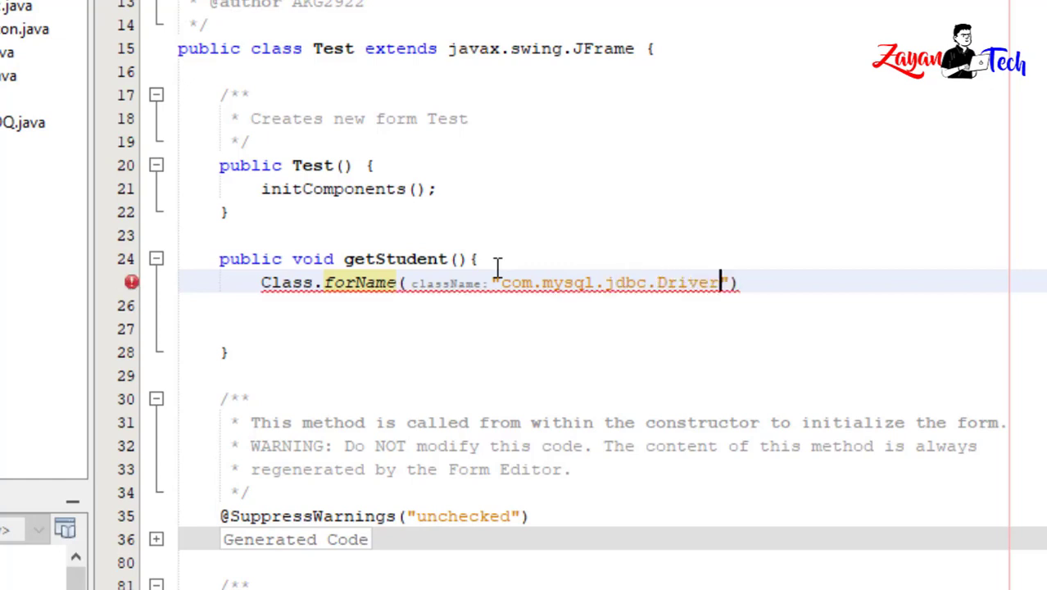
key("End")
type(";")
key("Return")
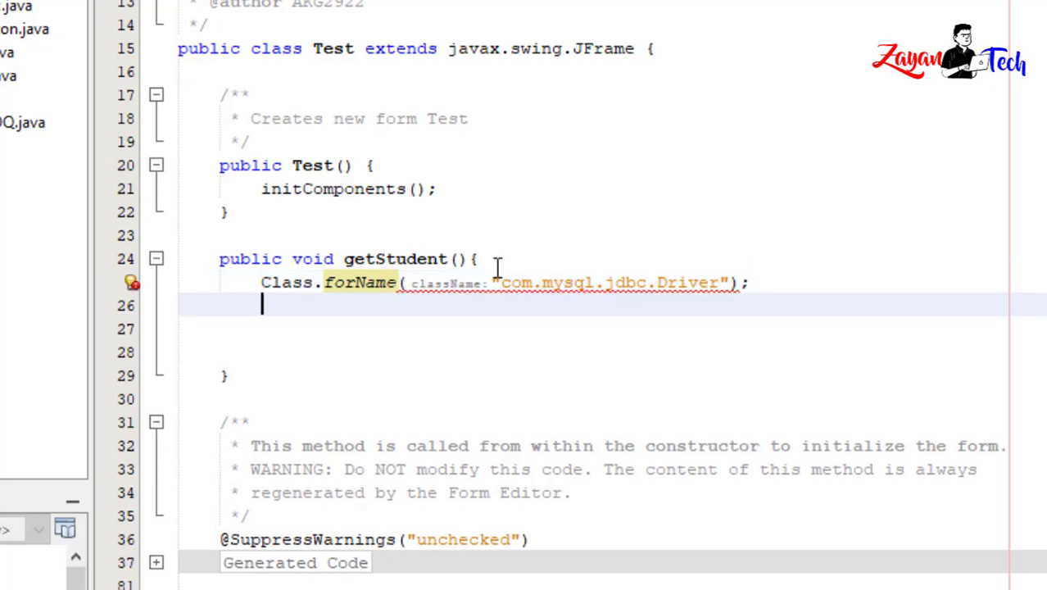
type("Connection ")
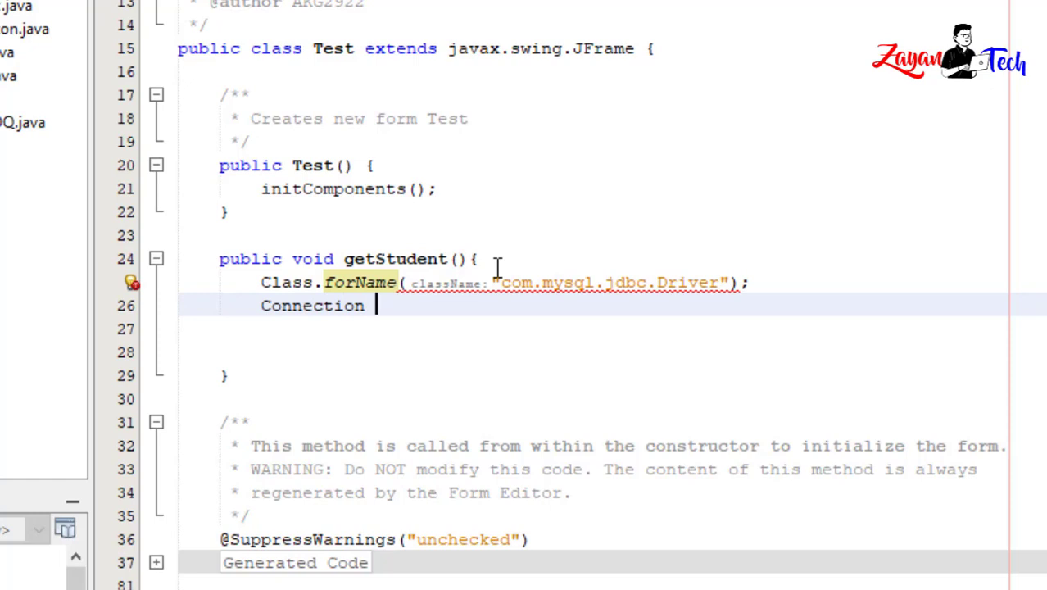
type("cn")
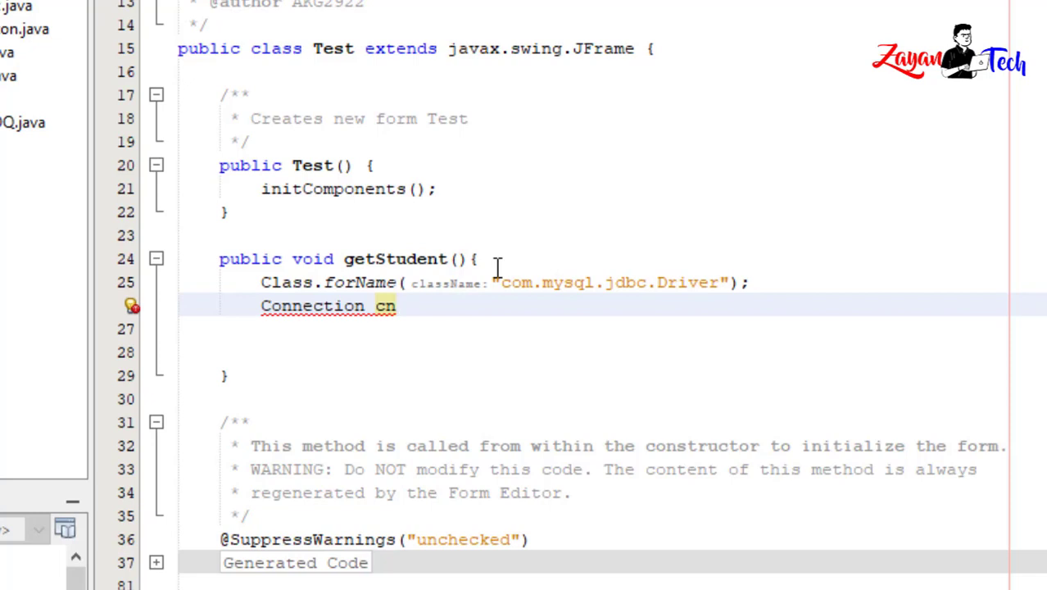
type("=")
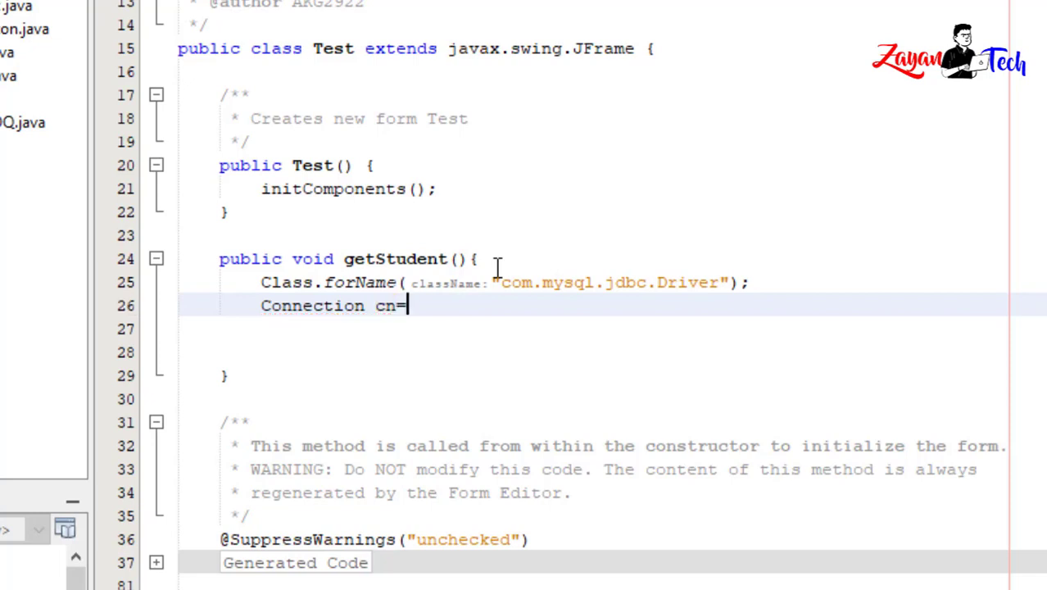
type("(C")
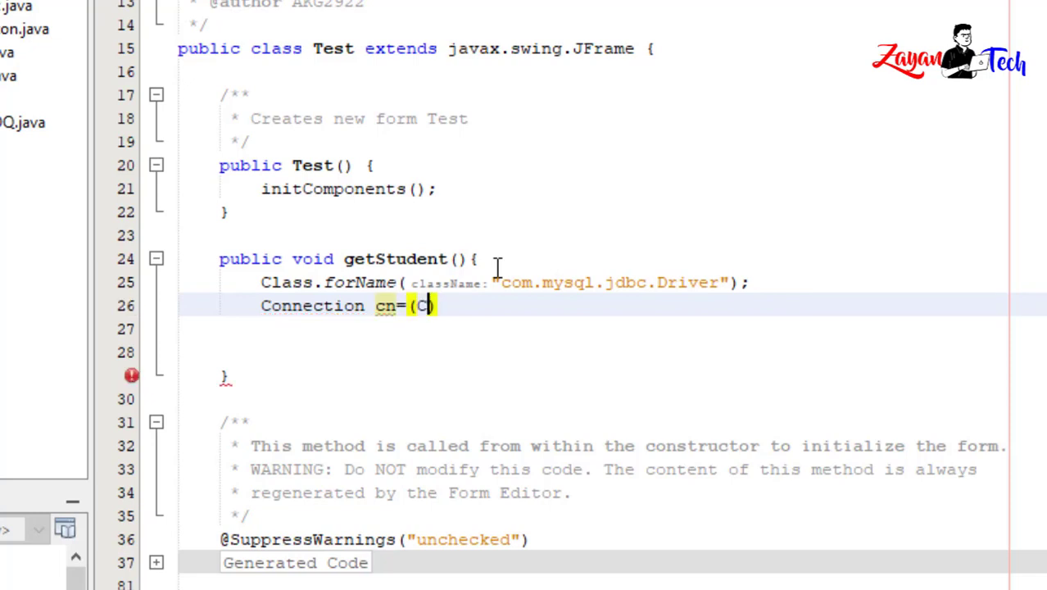
type("onnectio")
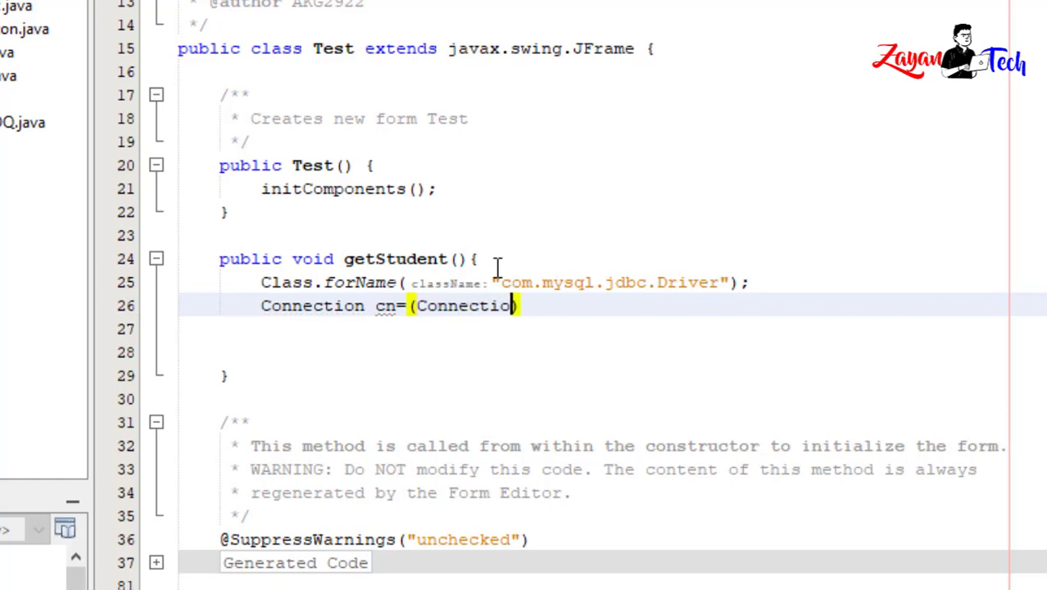
type("n")
Step: Declare Connection cn = DriverManager.getConnection with a jdbc:mysql://localhost URL string
key("Right")
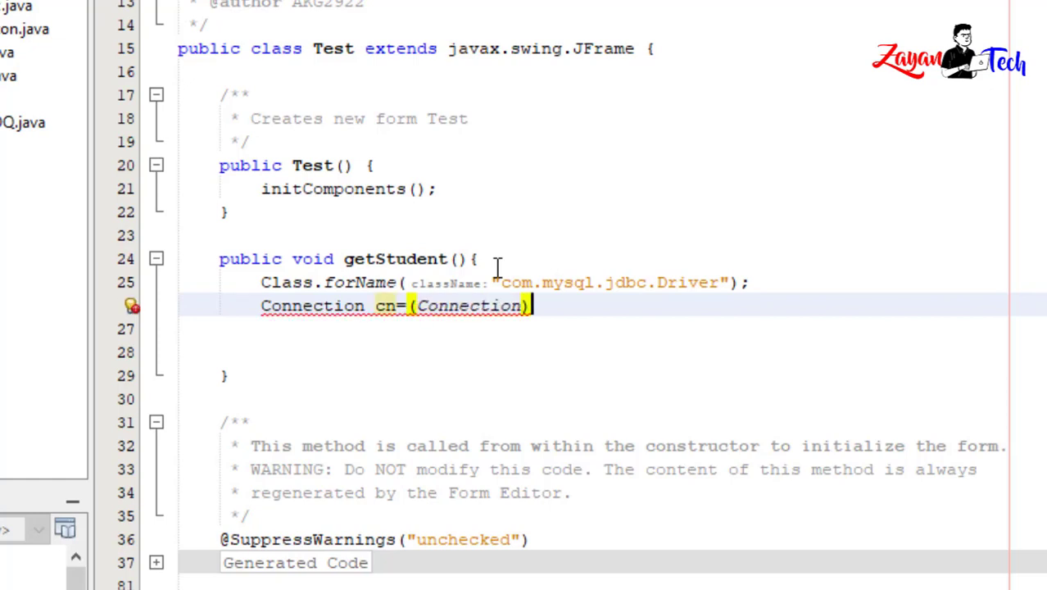
type("#driver")
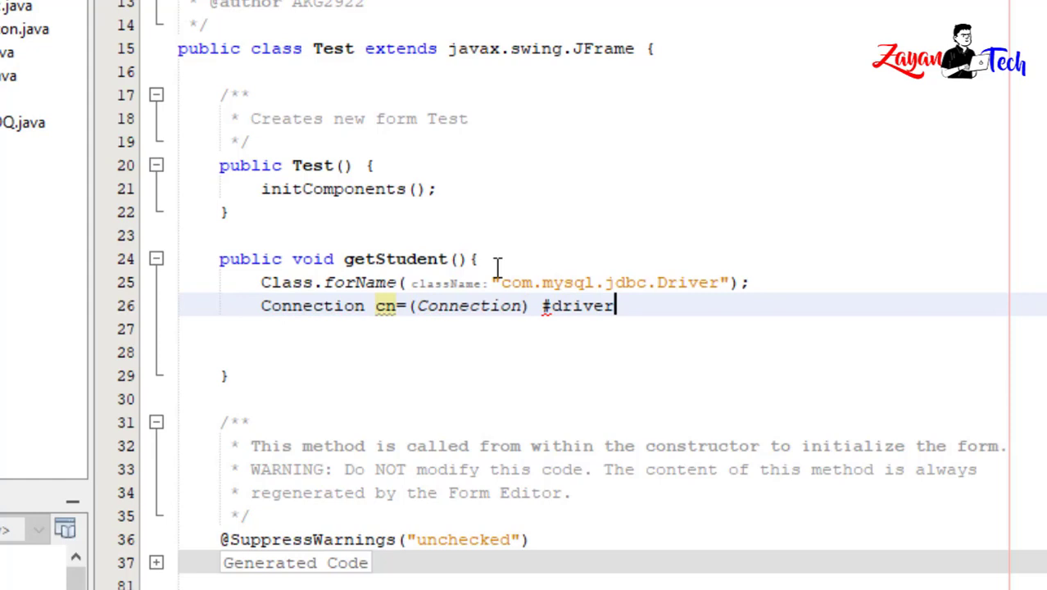
key("BackSpace")
key("BackSpace")
key("BackSpace")
key("BackSpace")
key("BackSpace")
key("BackSpace")
key("BackSpace")
key("BackSpace")
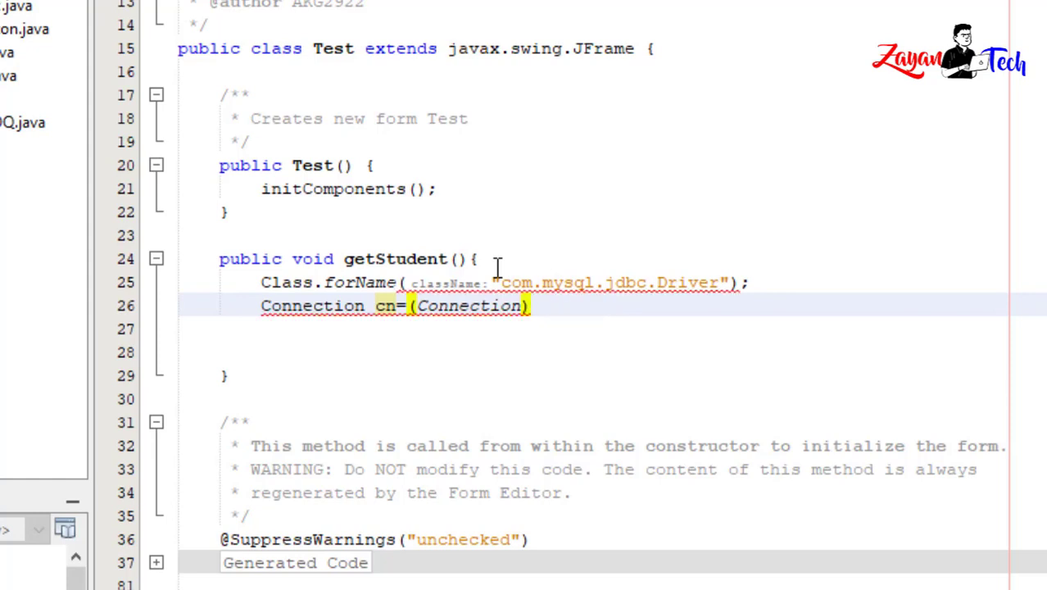
type("Driver")
key("BackSpace")
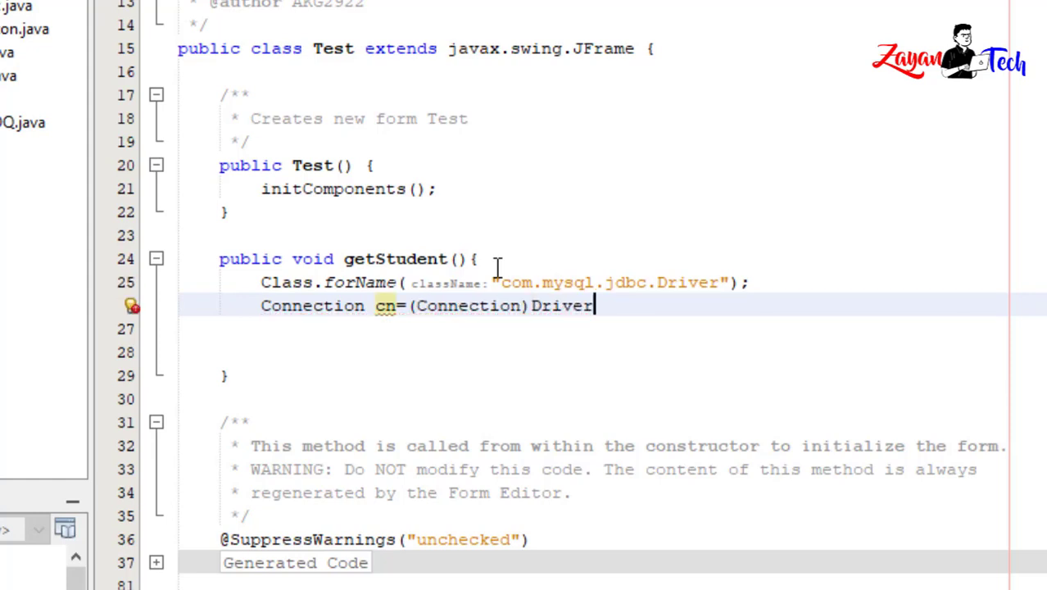
type("Manager")
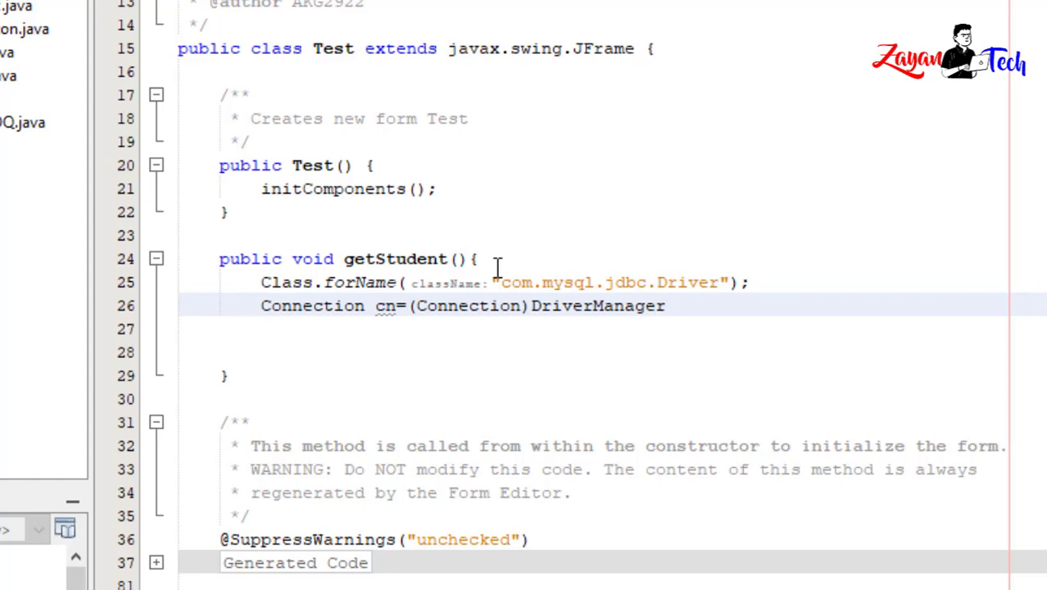
type(".get")
key("ctrl+space")
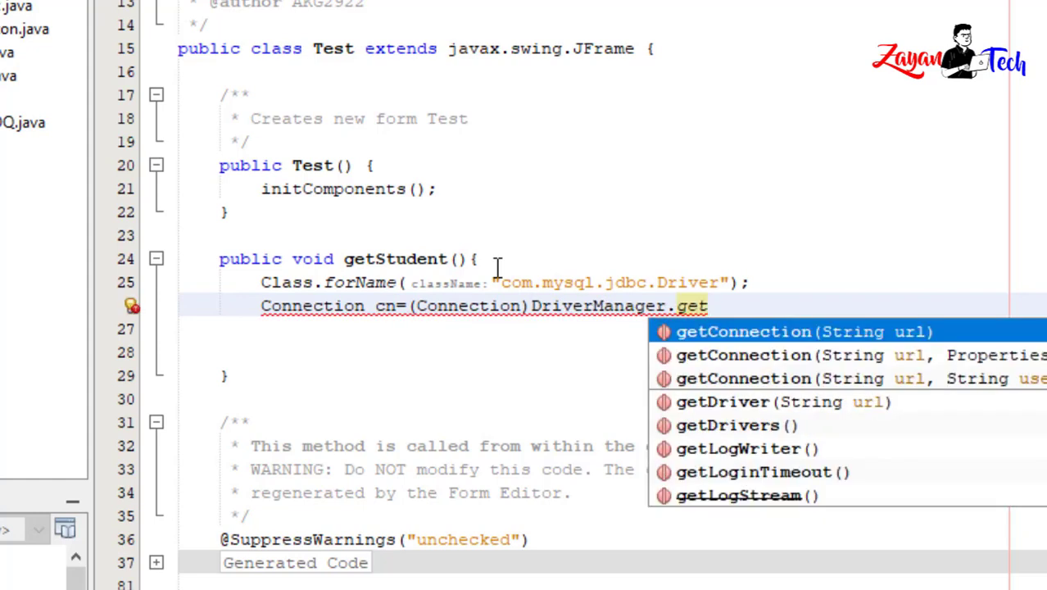
key("Return")
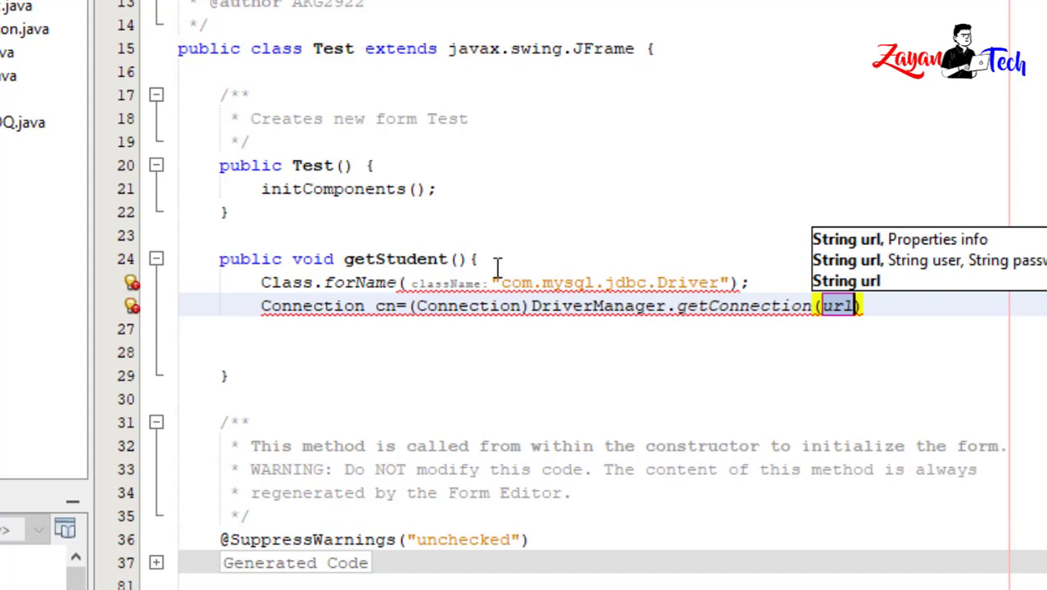
key("BackSpace")
type("\"")
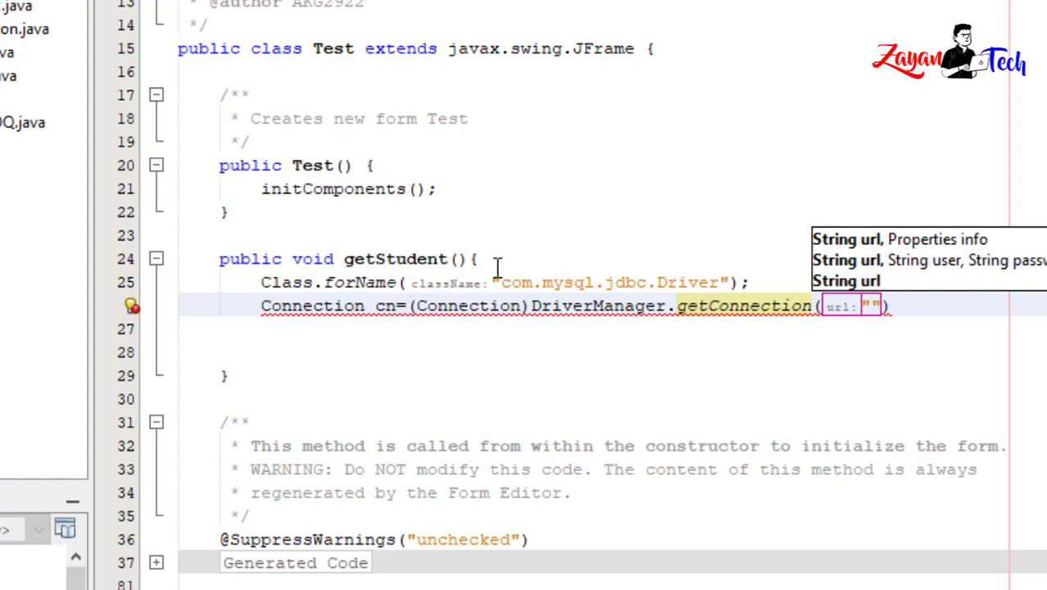
type("jdbc")
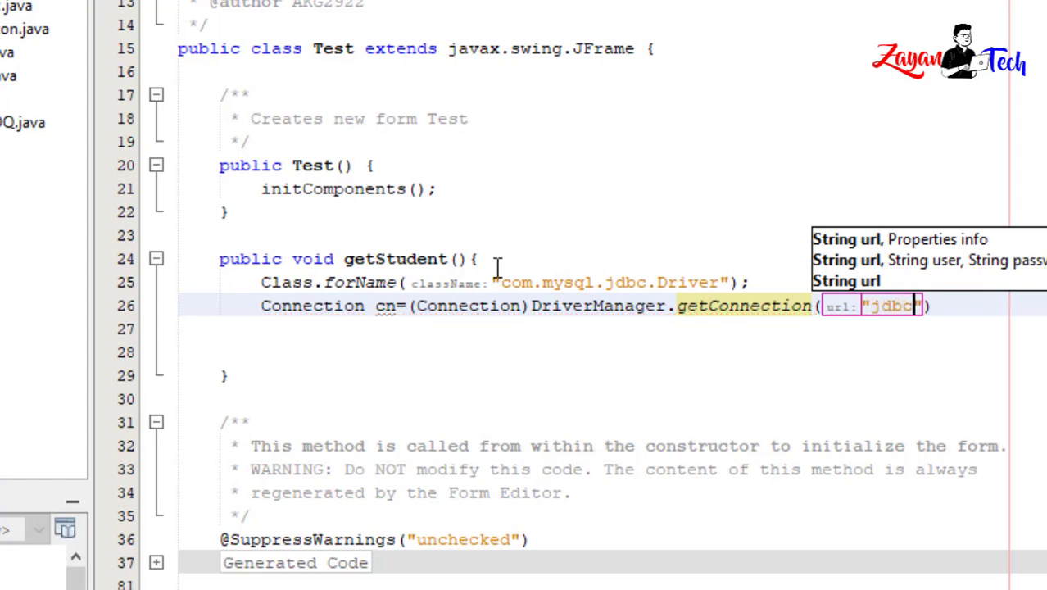
type(":mysq")
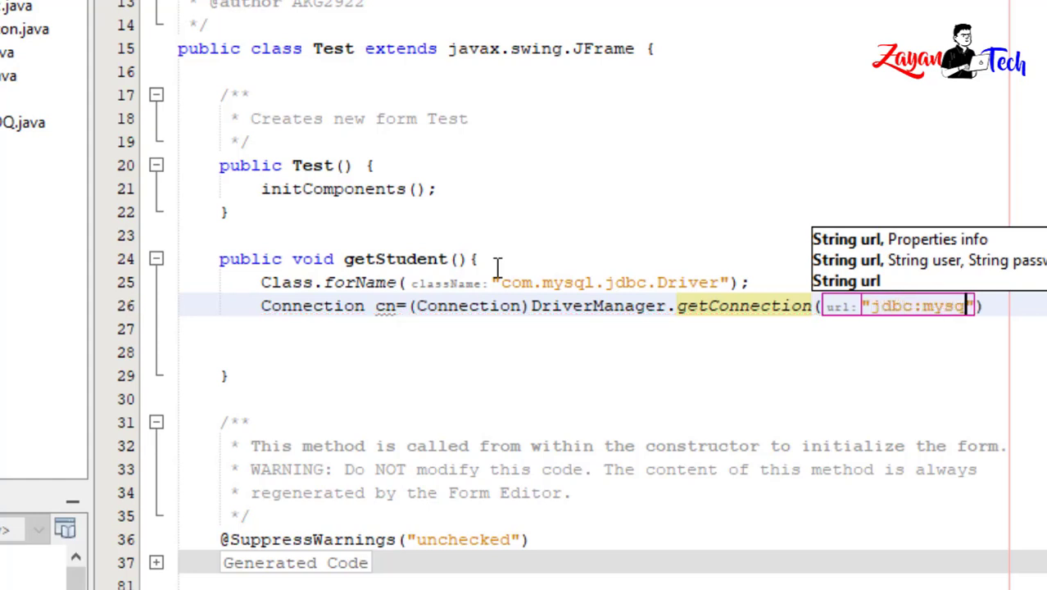
type("l:")
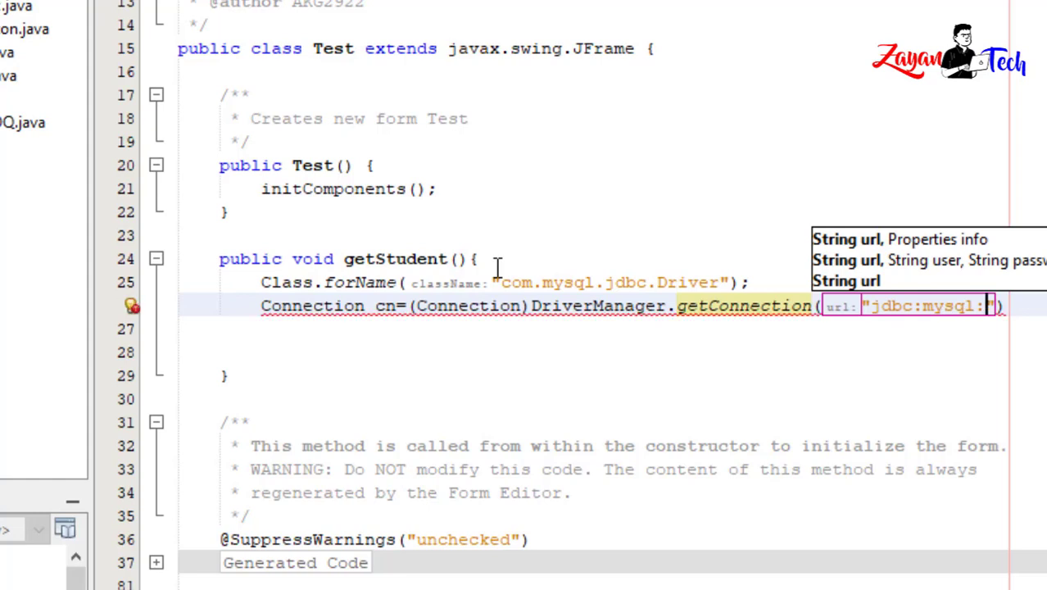
type("//")
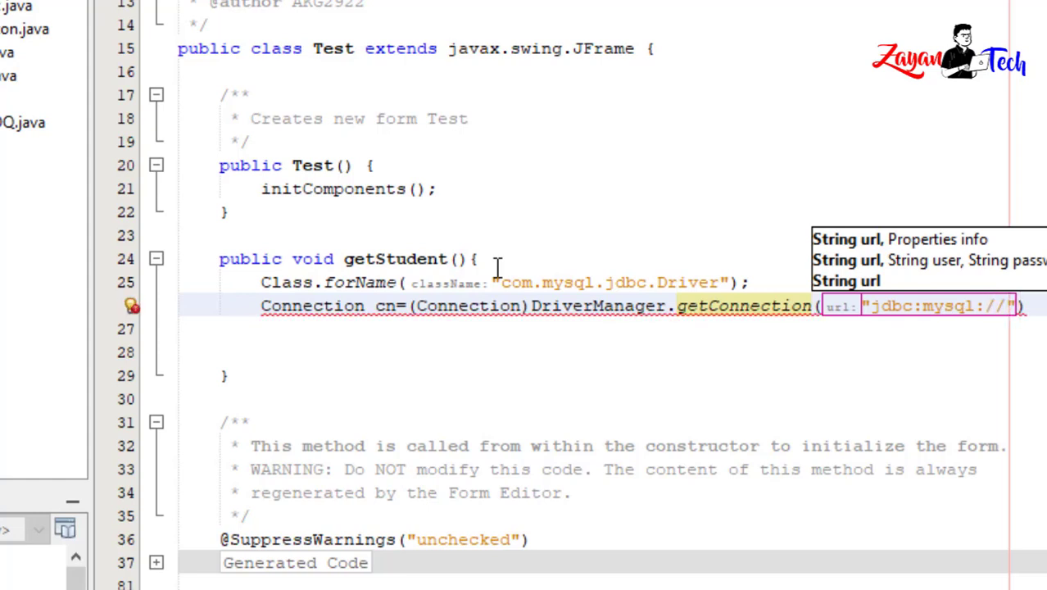
type("loca")
key("Escape")
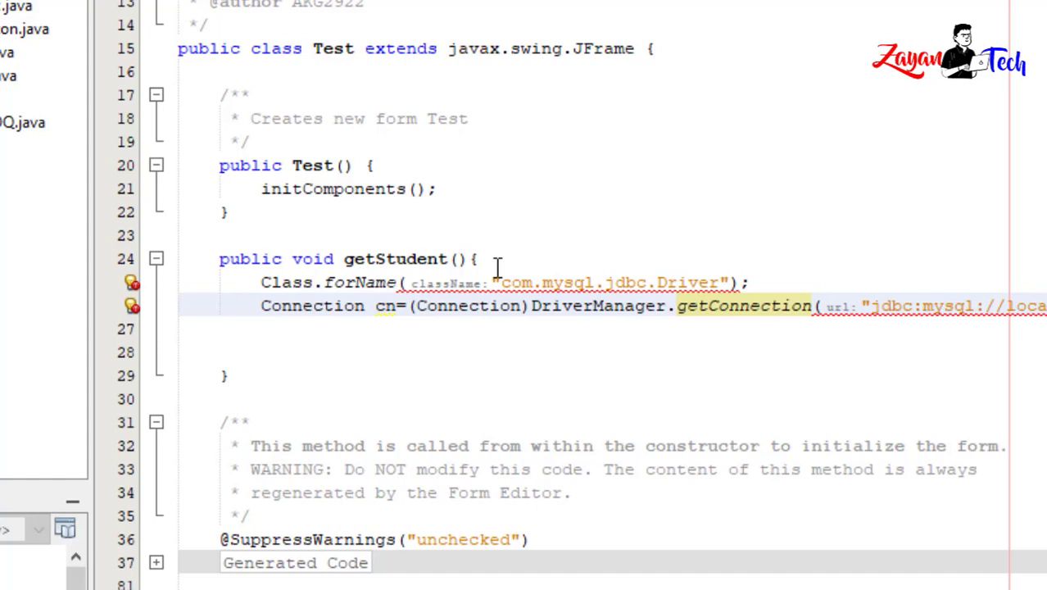
key("Return")
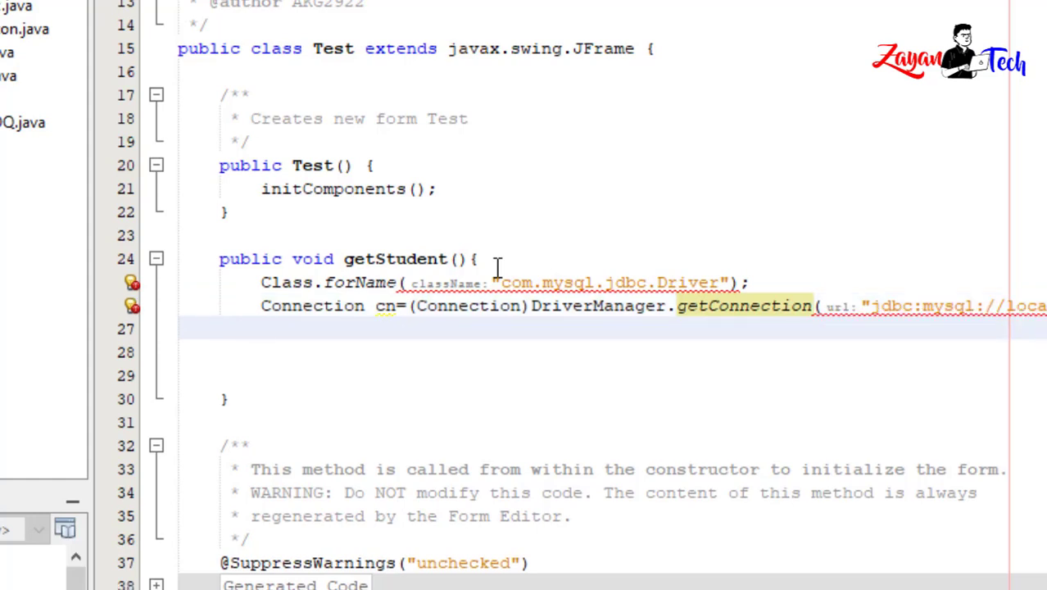
type("Statement ")
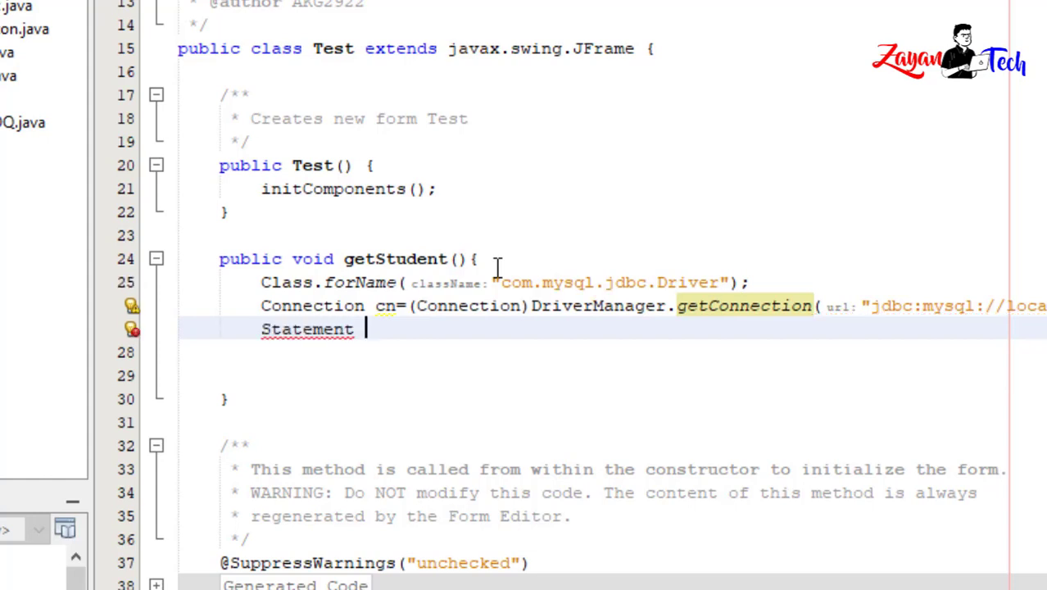
type("smt")
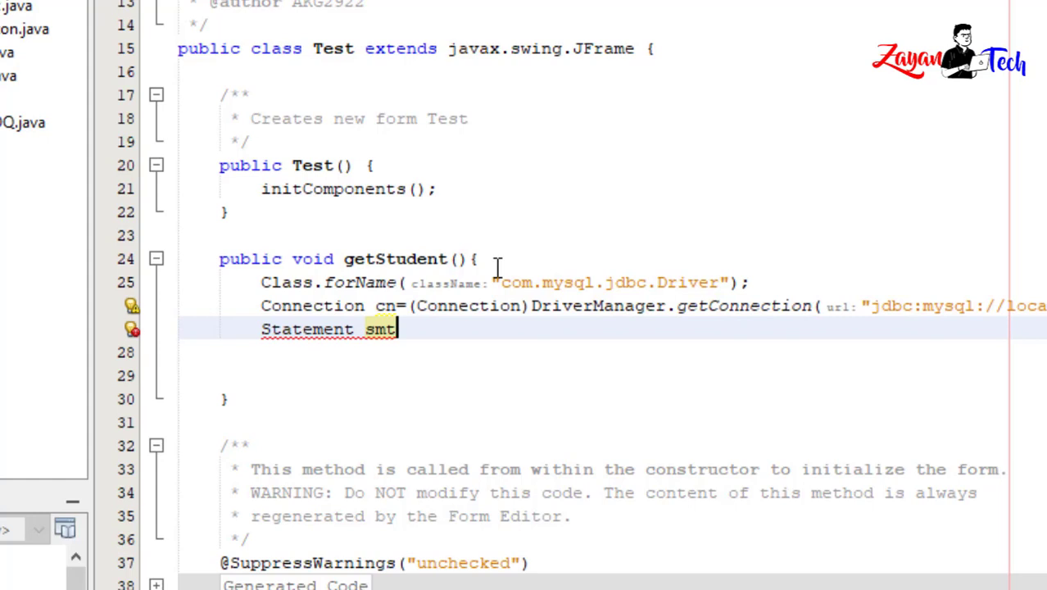
type("=cn")
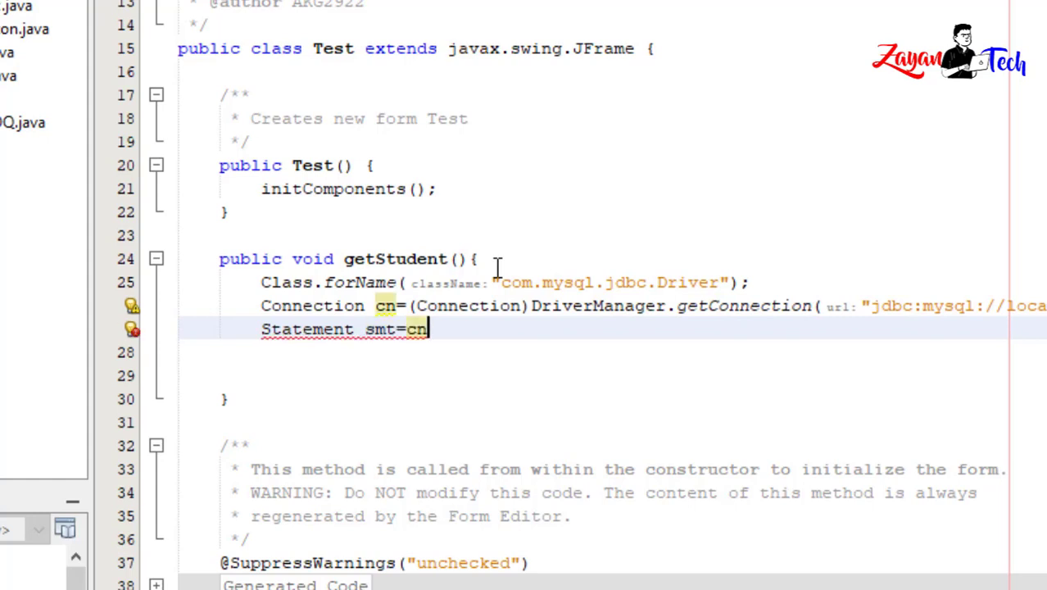
type(".creat")
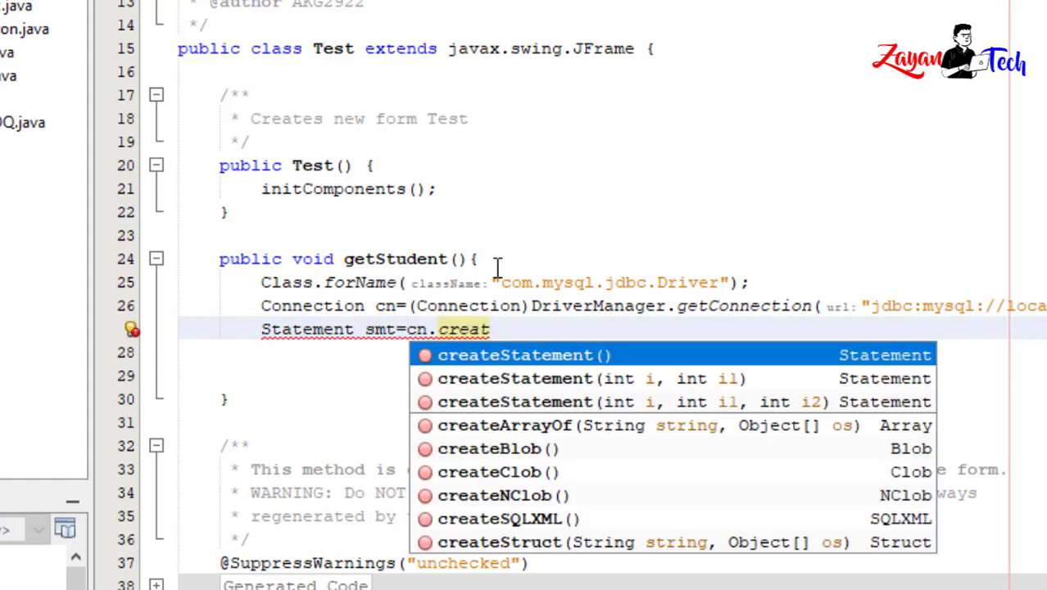
Step: Declare Statement smt = cn.createStatement() on the new line
key("Return")
type(";")
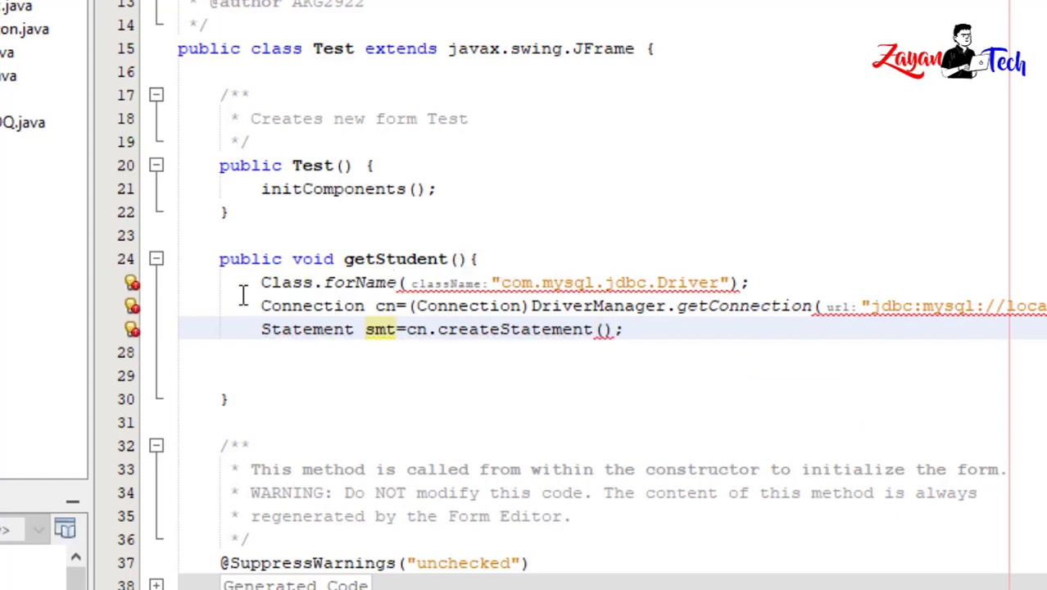
Step: Surround the database code with try-catch for ClassNotFoundException and add a SQLException catch clause
left_click(133, 282)
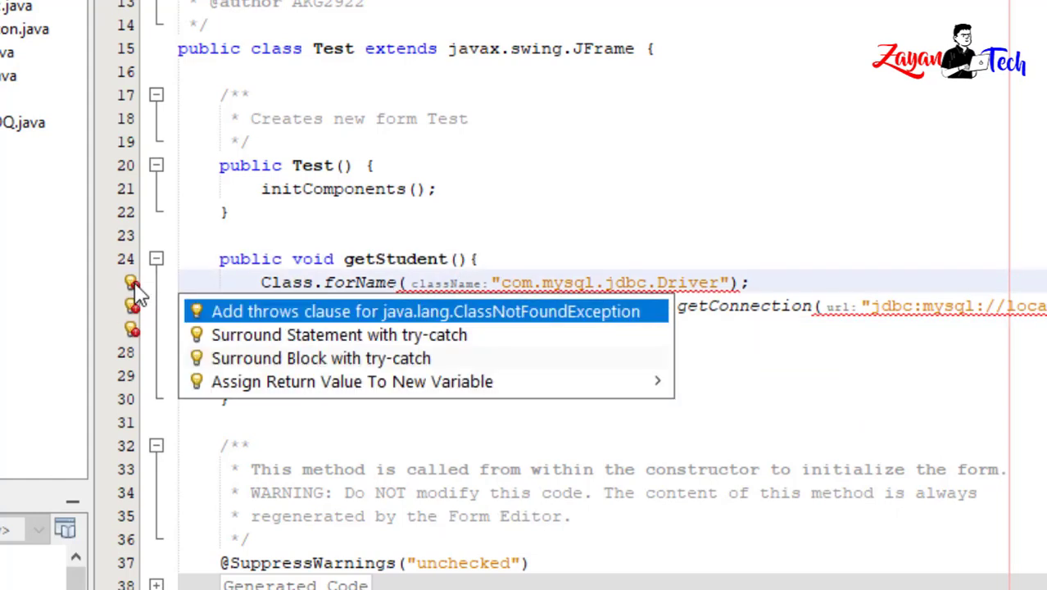
left_click(283, 358)
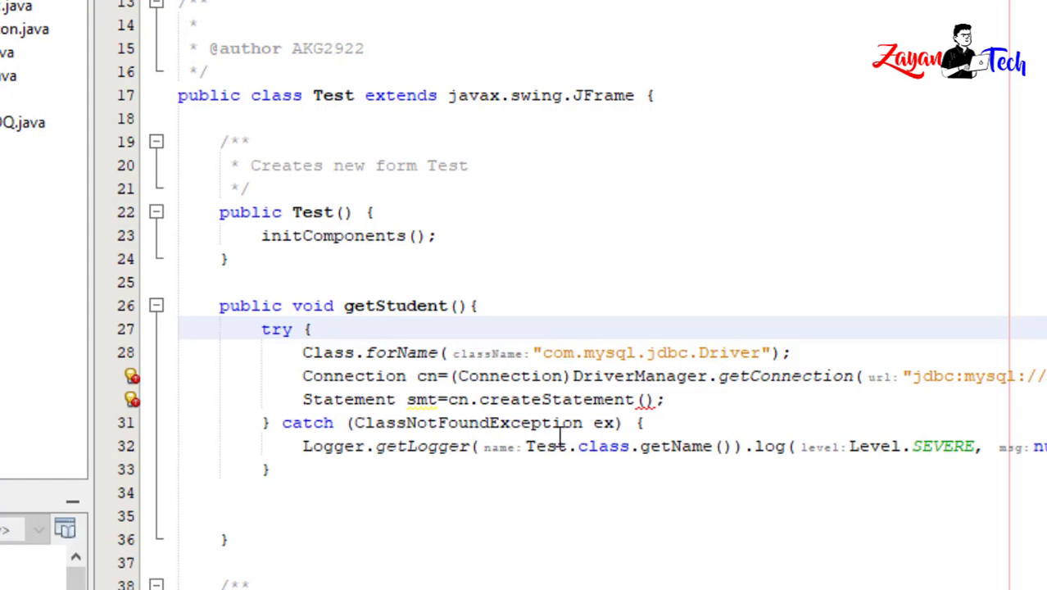
left_click(133, 376)
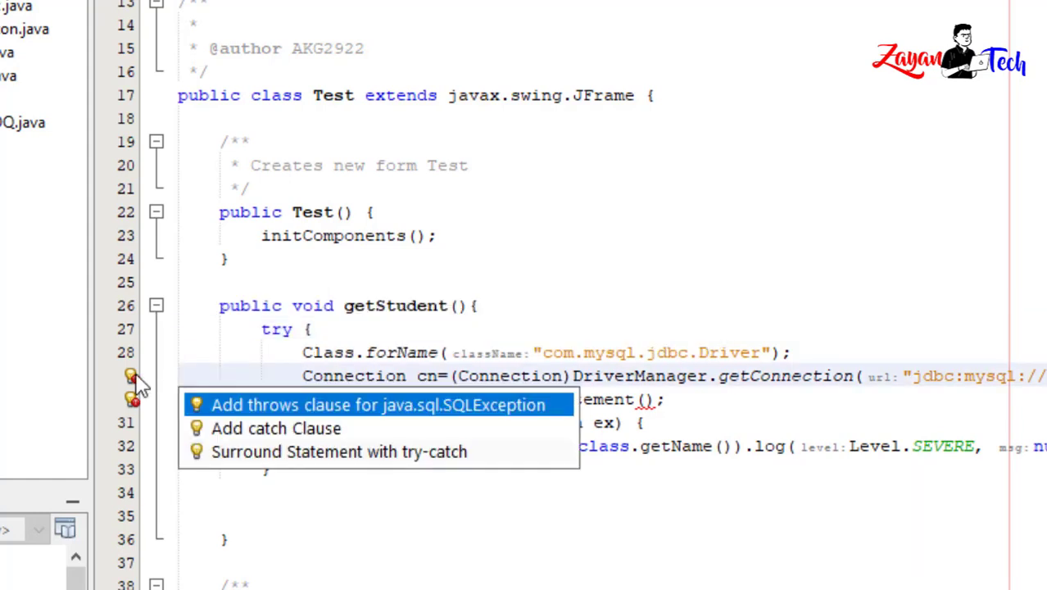
left_click(276, 428)
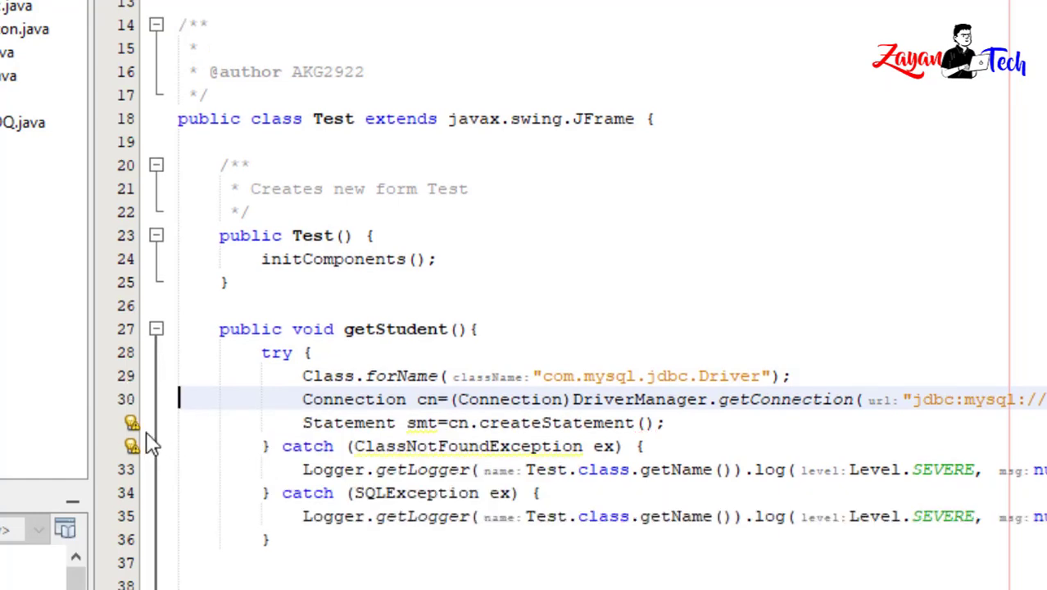
left_click(479, 329)
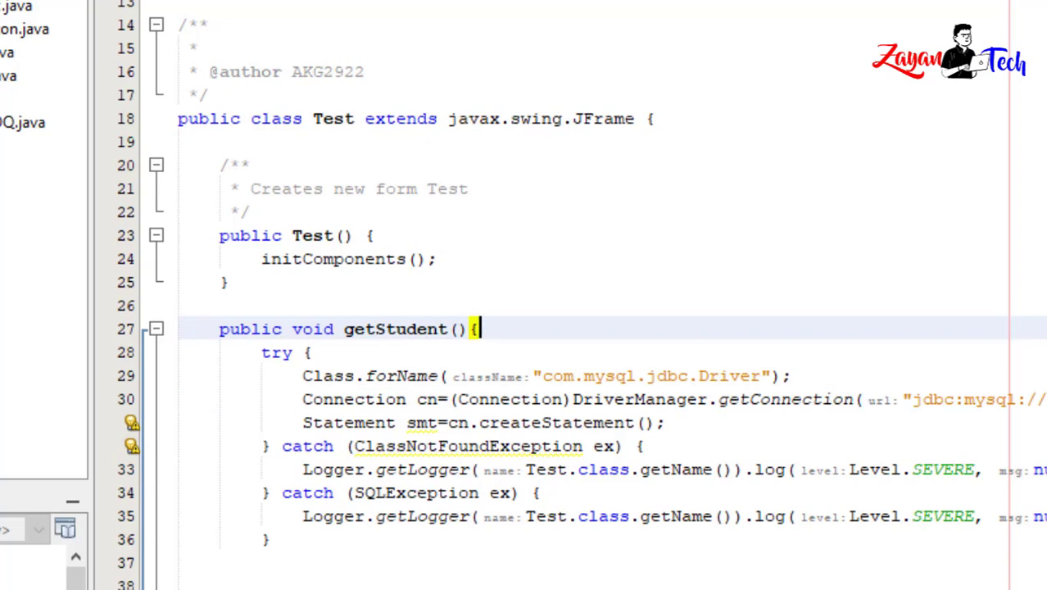
Step: Add PreparedStatment ps = cn.prepareStatement("") inside the try block, then switch to phpMyAdmin
left_click(680, 423)
key("Return")
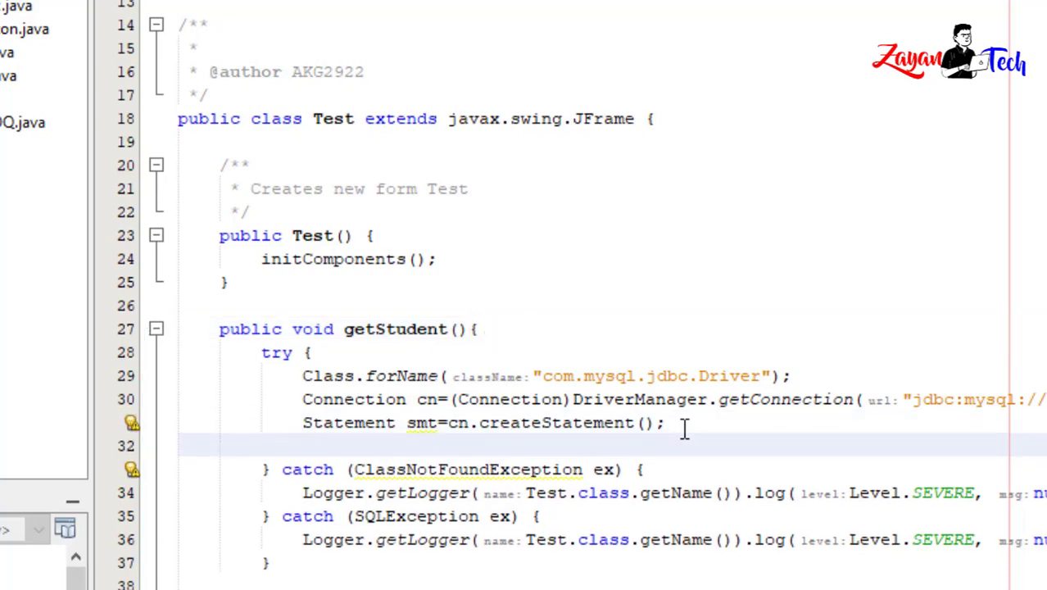
type("Prepare")
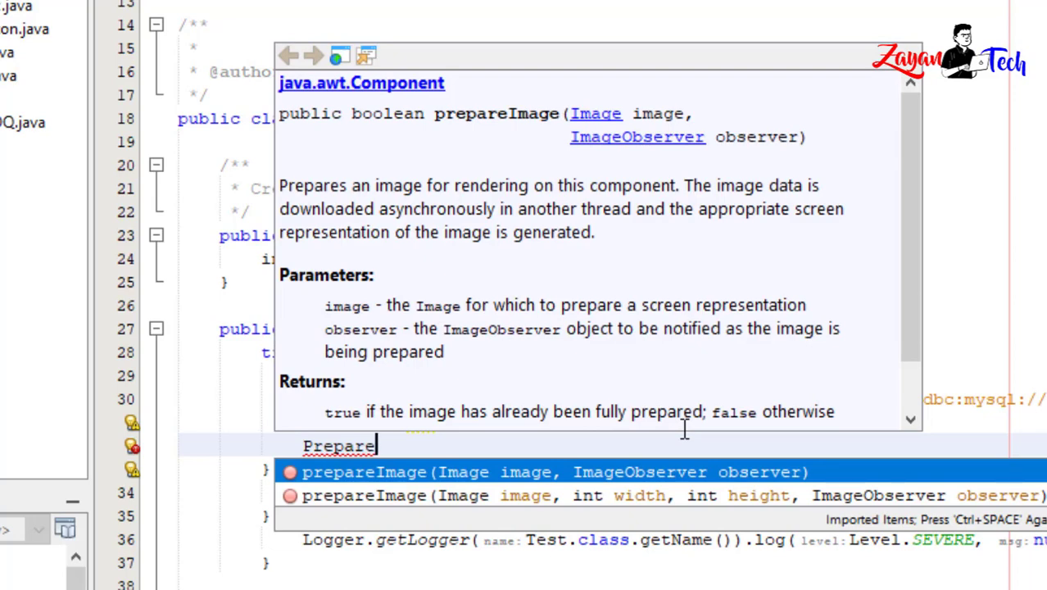
type("dSta")
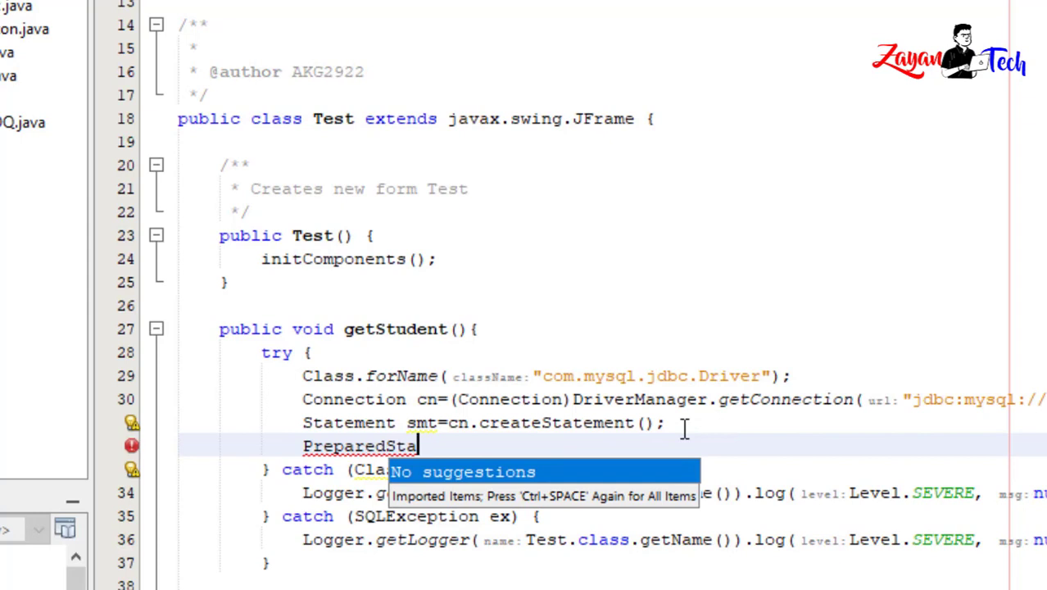
type("tment ")
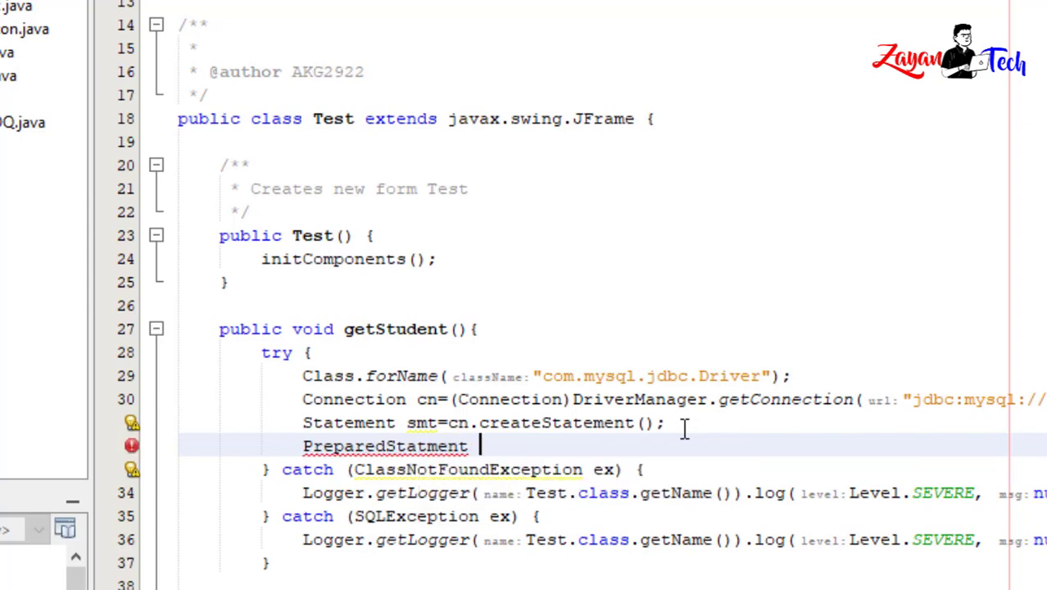
type("ps")
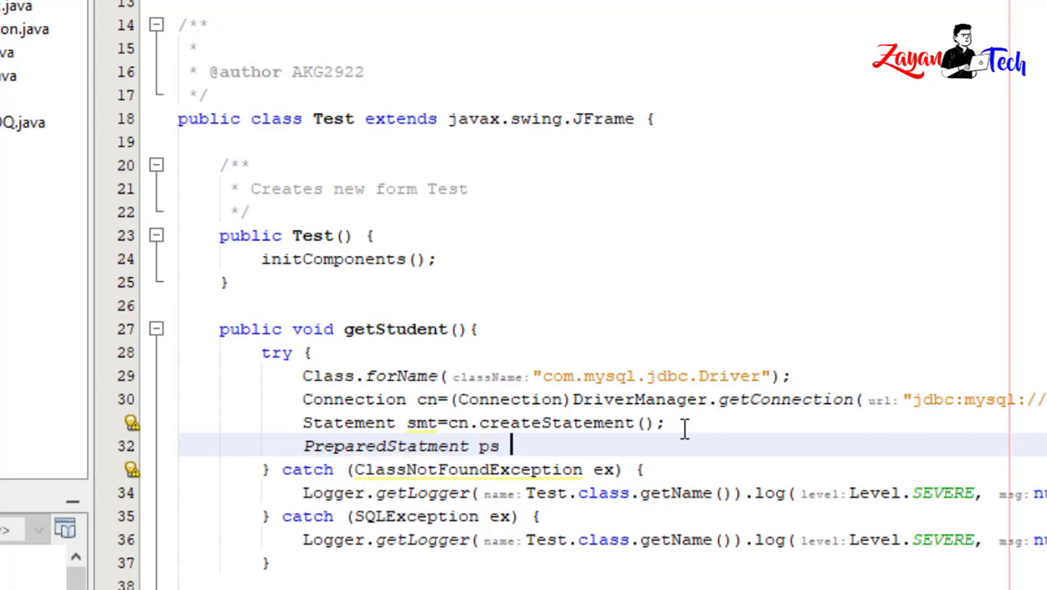
type(" = cn")
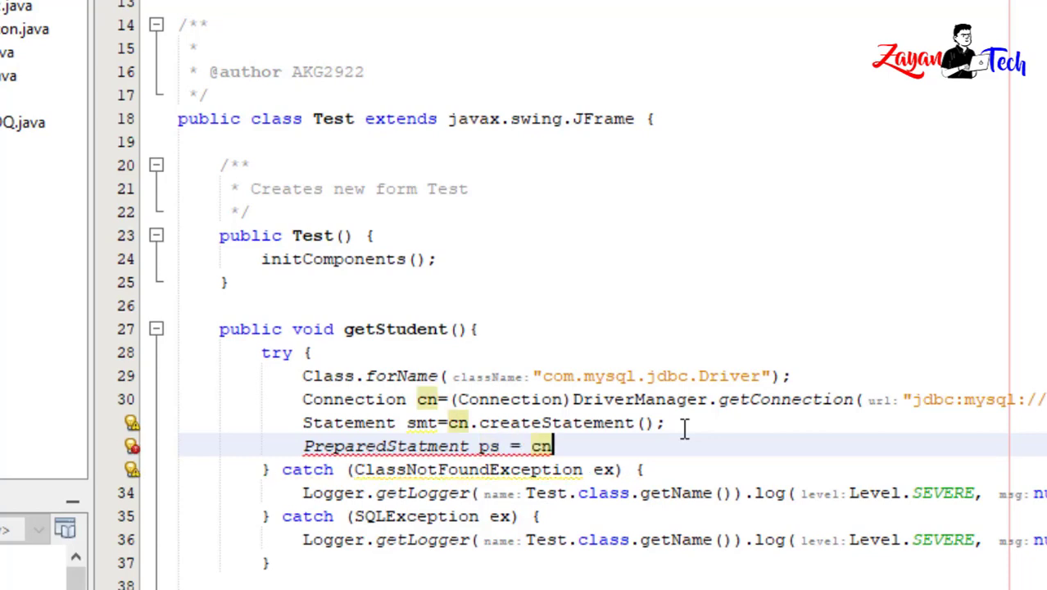
type(".pre")
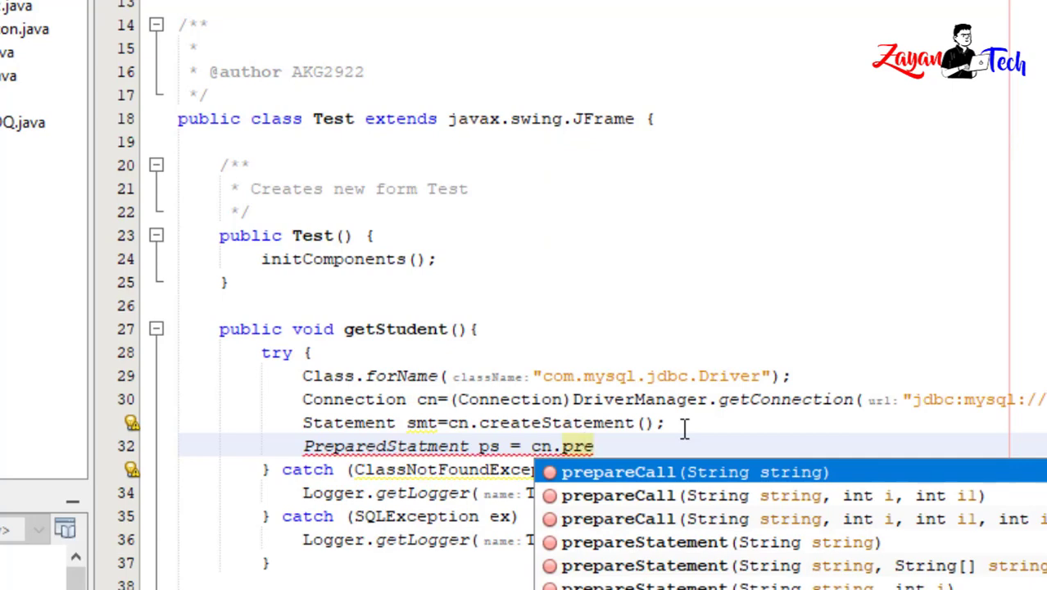
type("p")
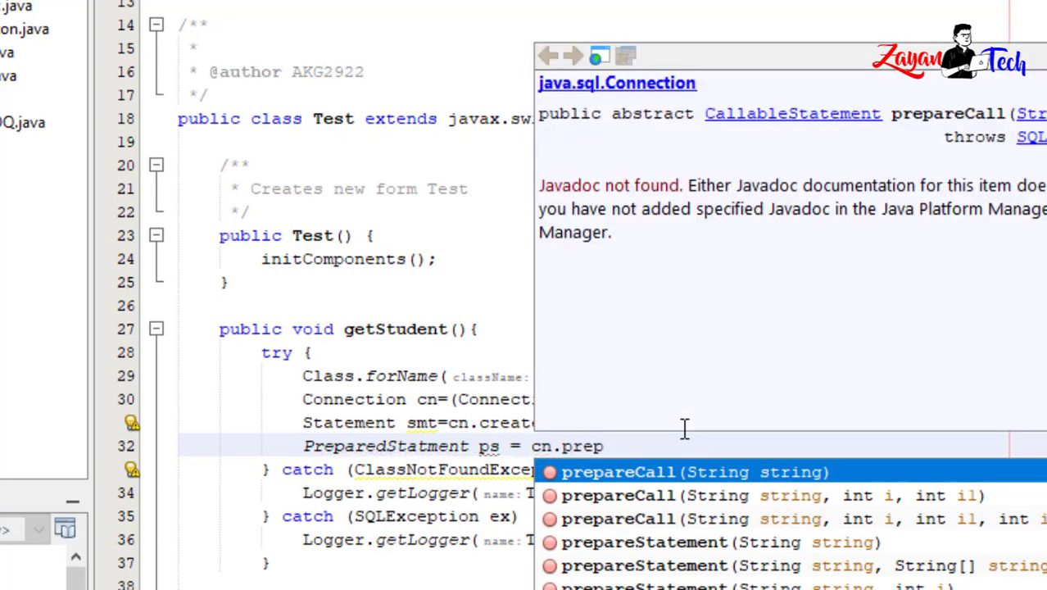
type("ared")
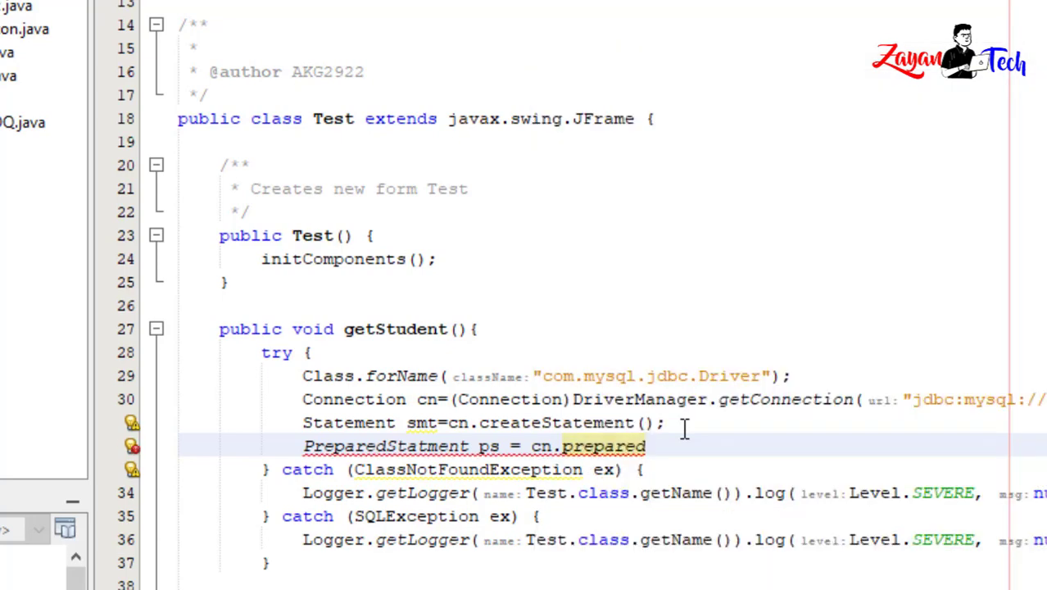
key("BackSpace")
key("BackSpace")
key("BackSpace")
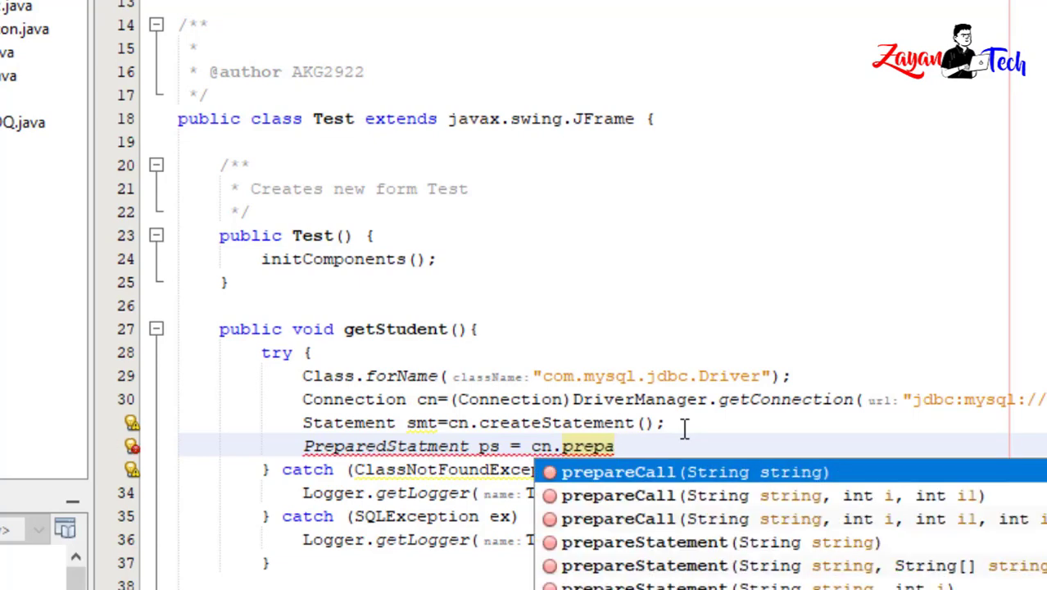
key("Down")
key("Down")
key("Down")
key("Return")
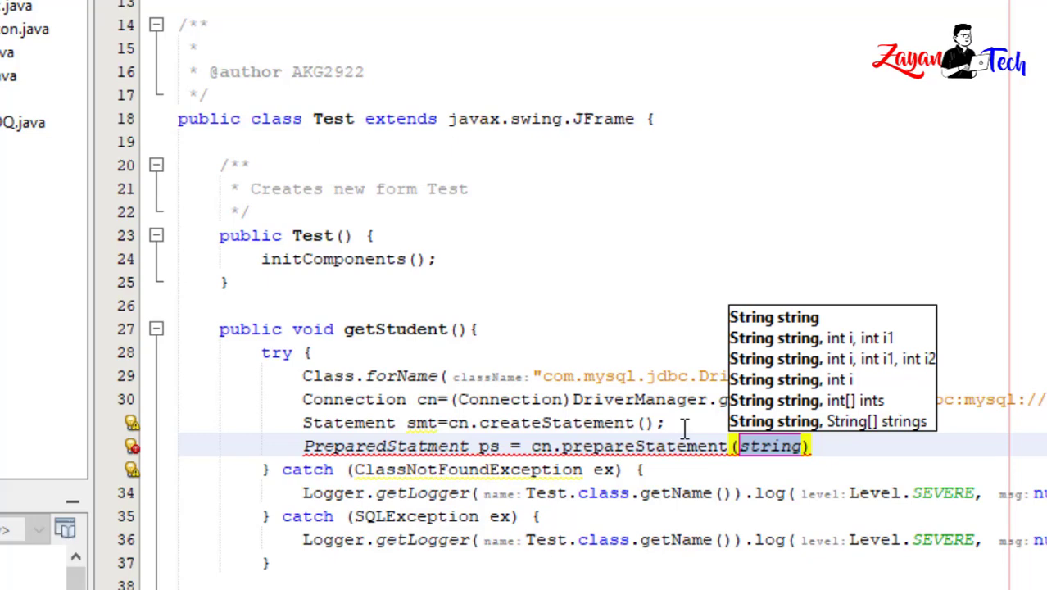
key("BackSpace")
type("\"")
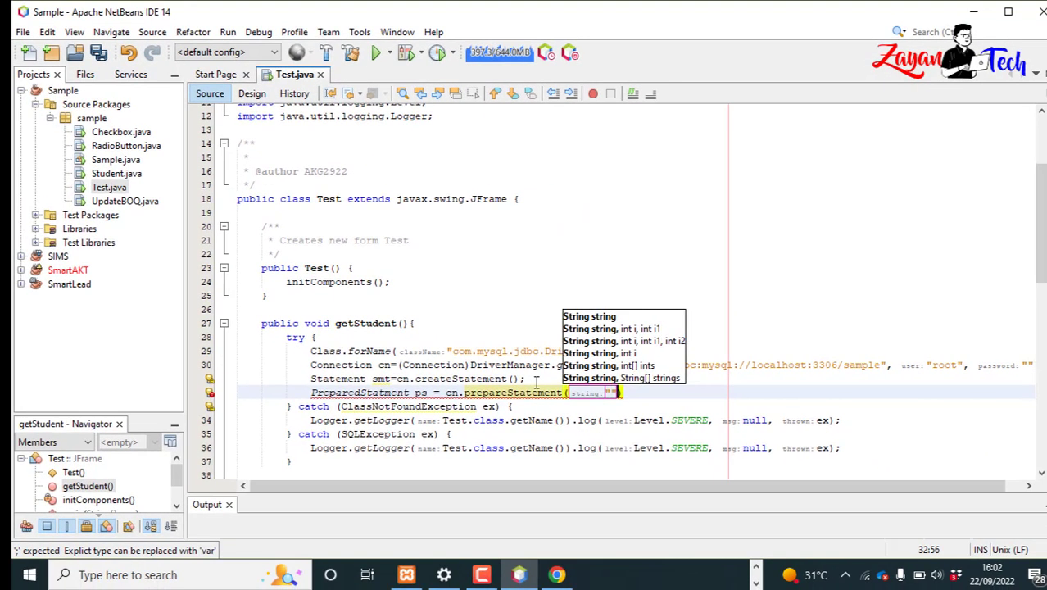
key("End")
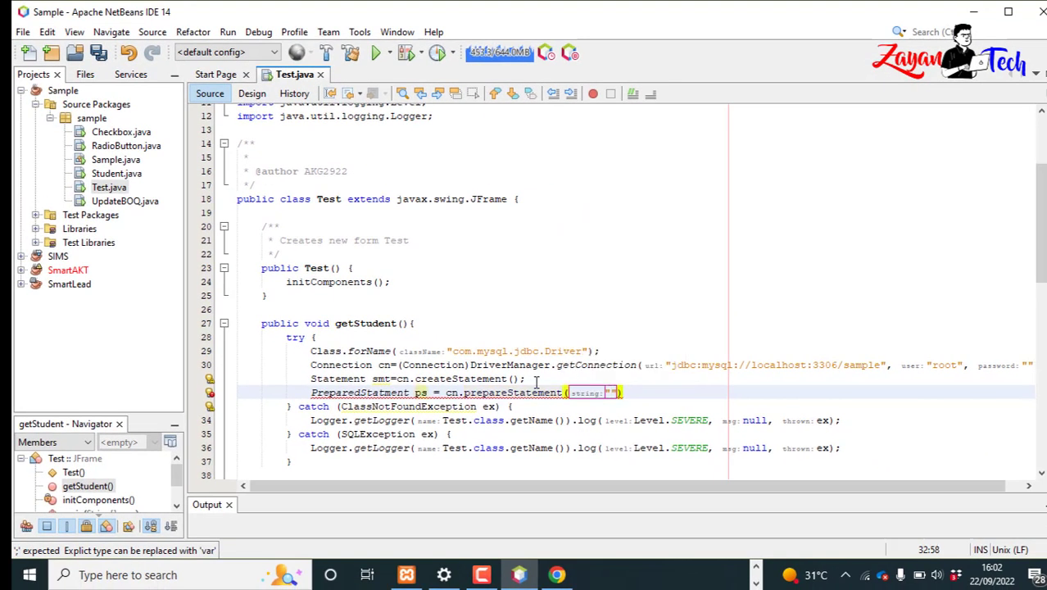
type(";")
key("alt+Tab")
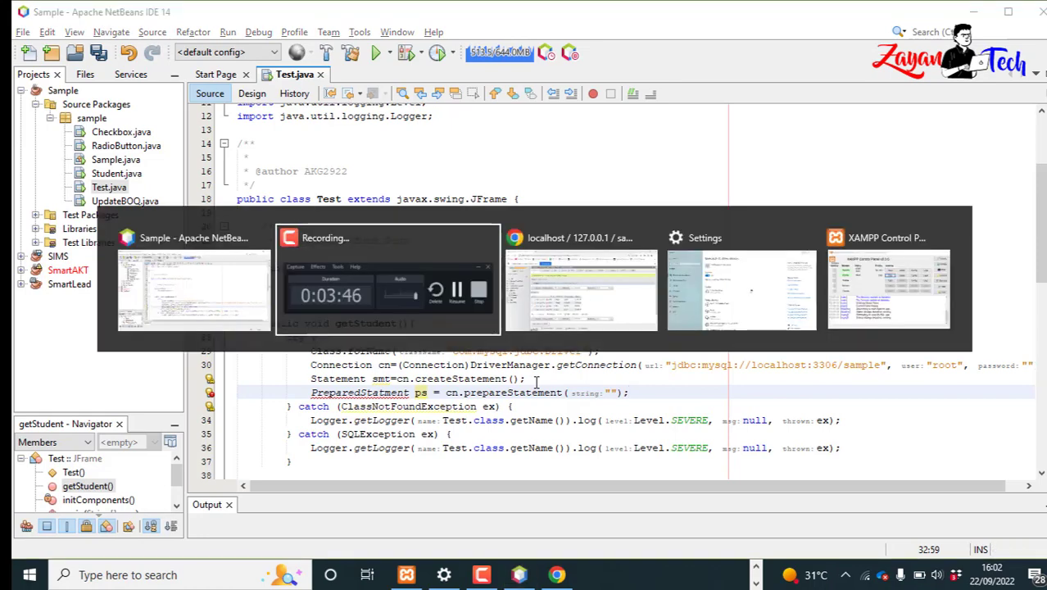
Step: Trim the student SQL query to SELECT * FROM `student`, copy it and return to NetBeans
key("alt+Tab")
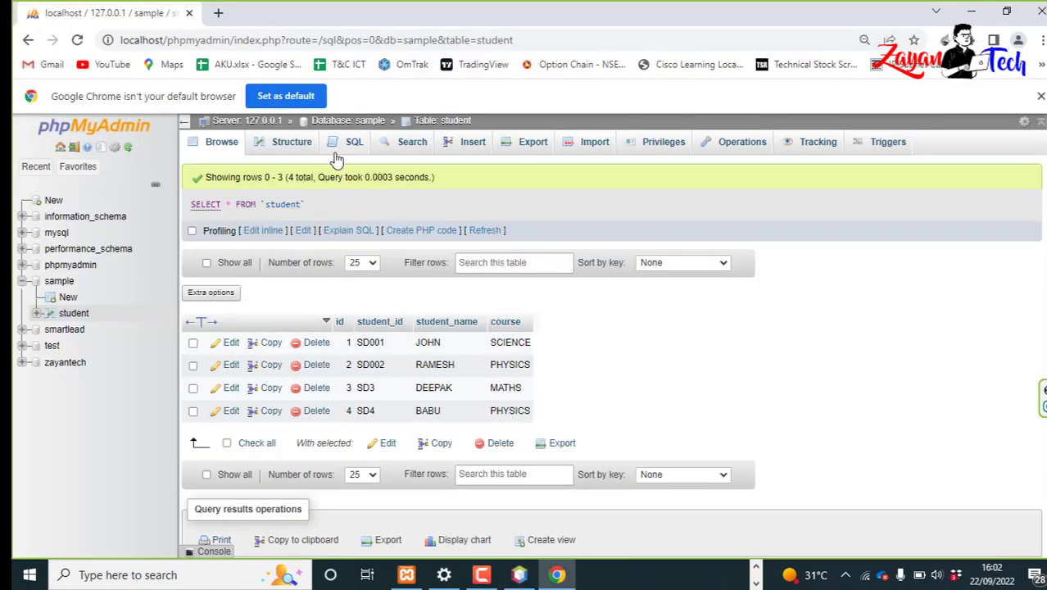
left_click(354, 141)
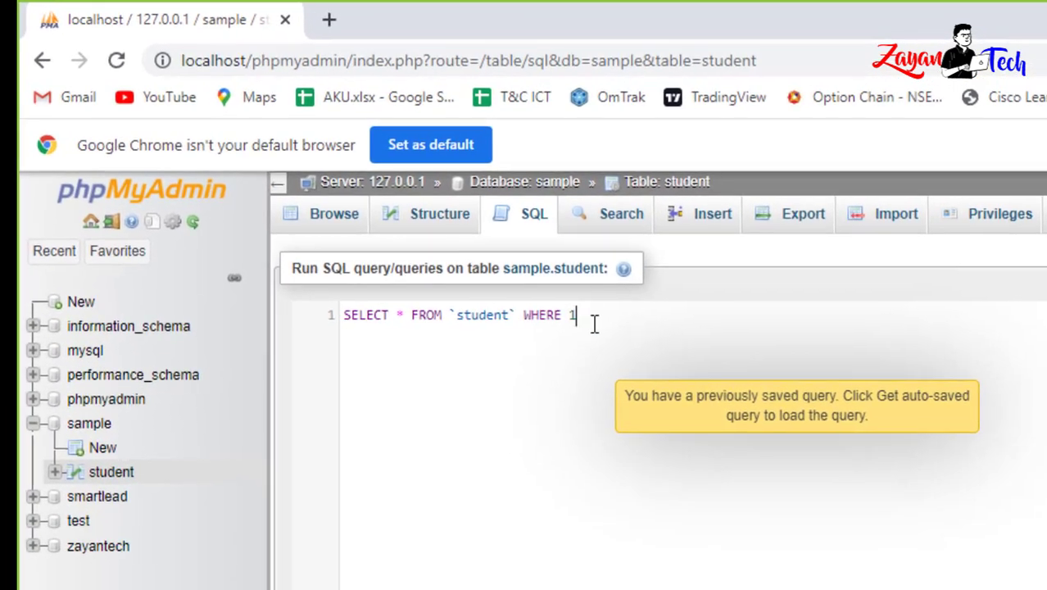
key("BackSpace")
key("BackSpace")
key("BackSpace")
key("BackSpace")
key("BackSpace")
key("BackSpace")
key("BackSpace")
key("ctrl+a")
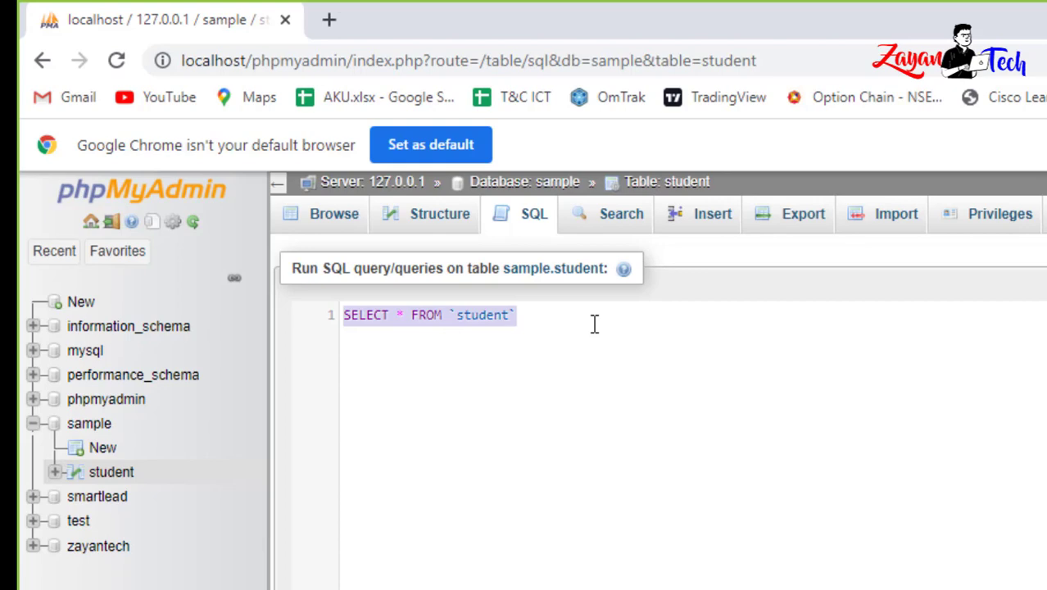
key("ctrl+c")
key("alt+Tab")
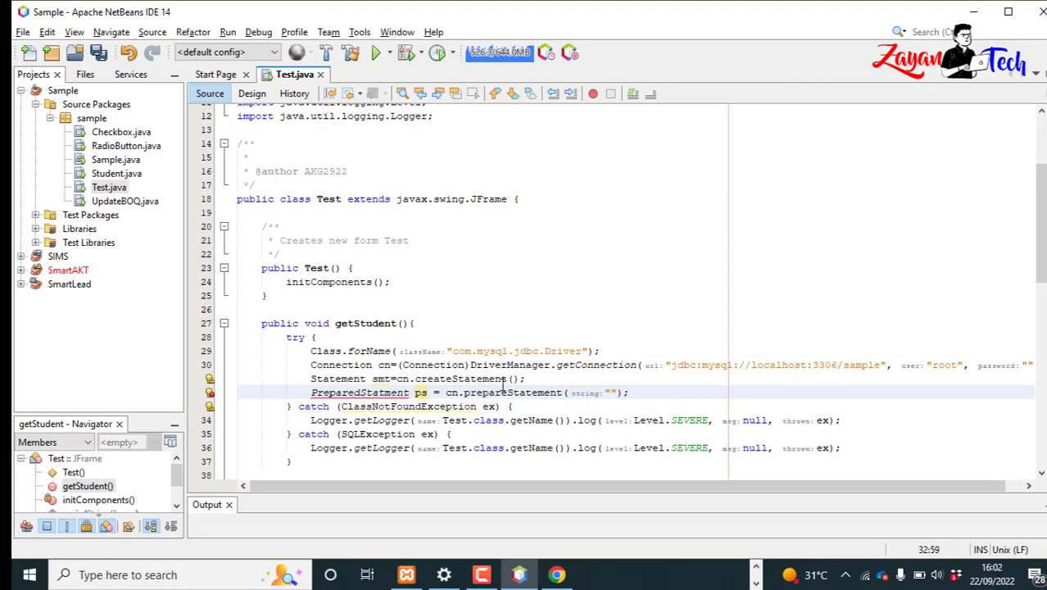
Step: Paste the query SELECT * FROM `student` into prepareStatement's string and add a line below
key("Left")
key("Left")
key("Left")
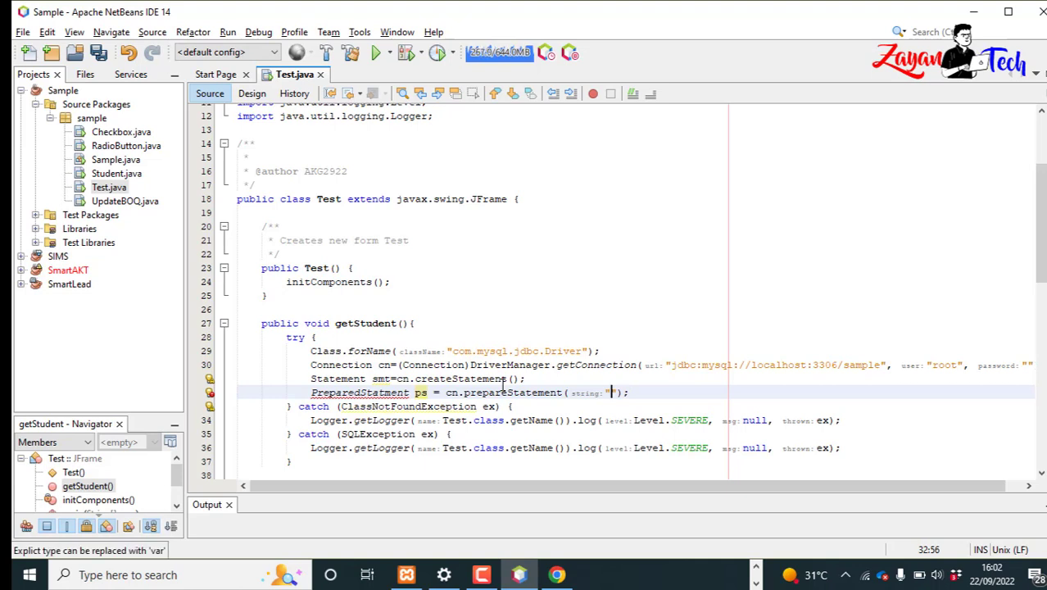
key("ctrl+v")
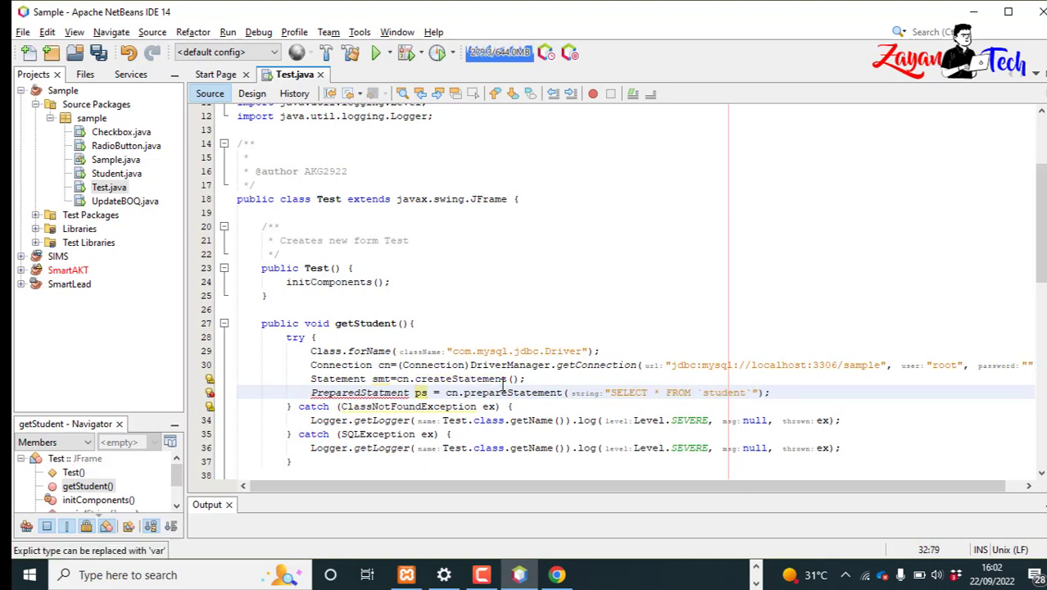
key("Right")
key("Right")
key("End")
key("Return")
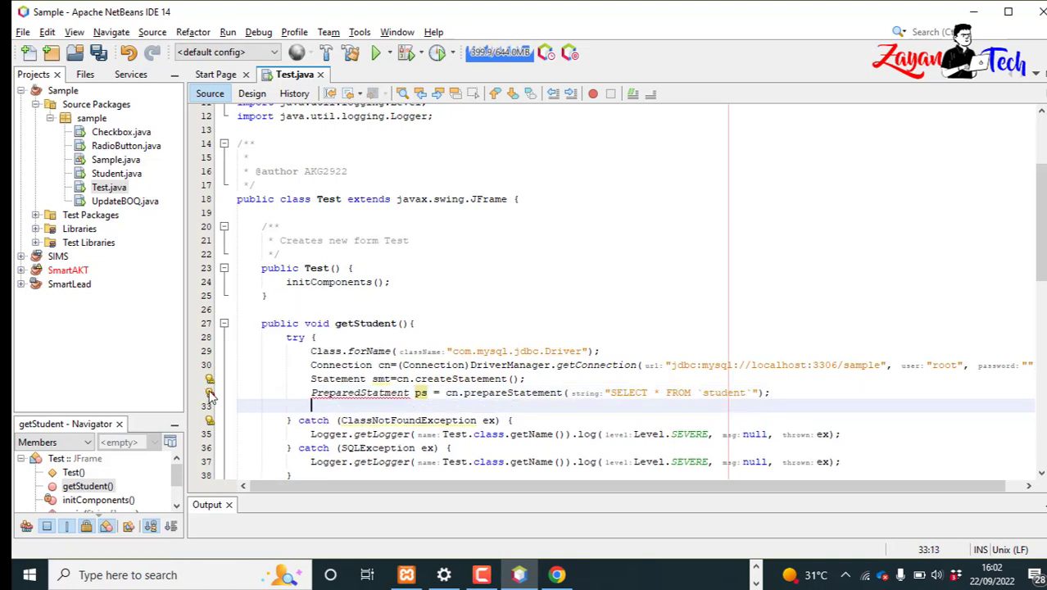
Step: Add import java.sql.PreparedStatement; below the Logger import
left_click(211, 393)
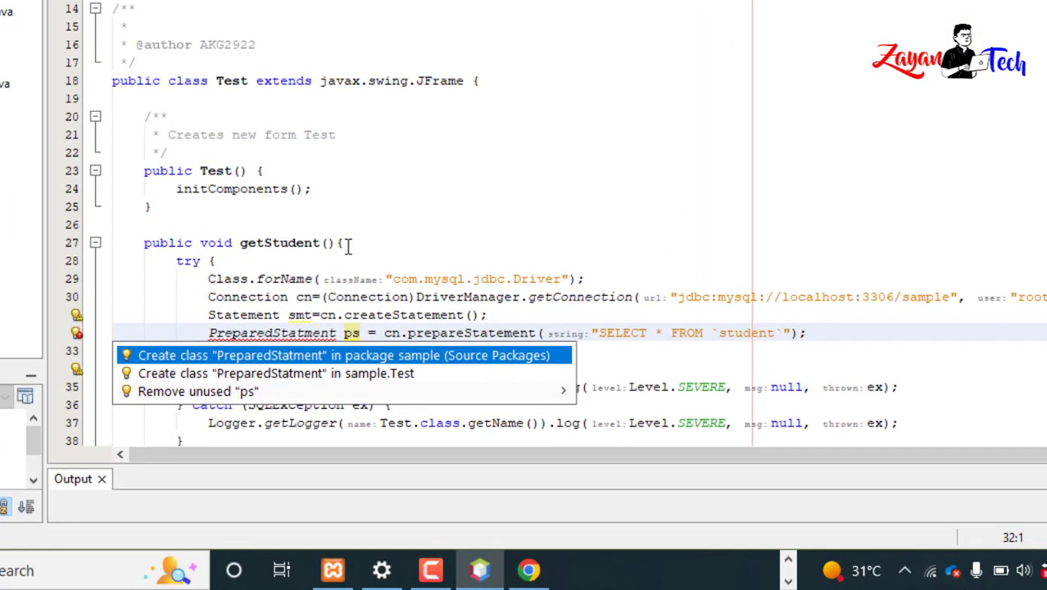
left_click(415, 323)
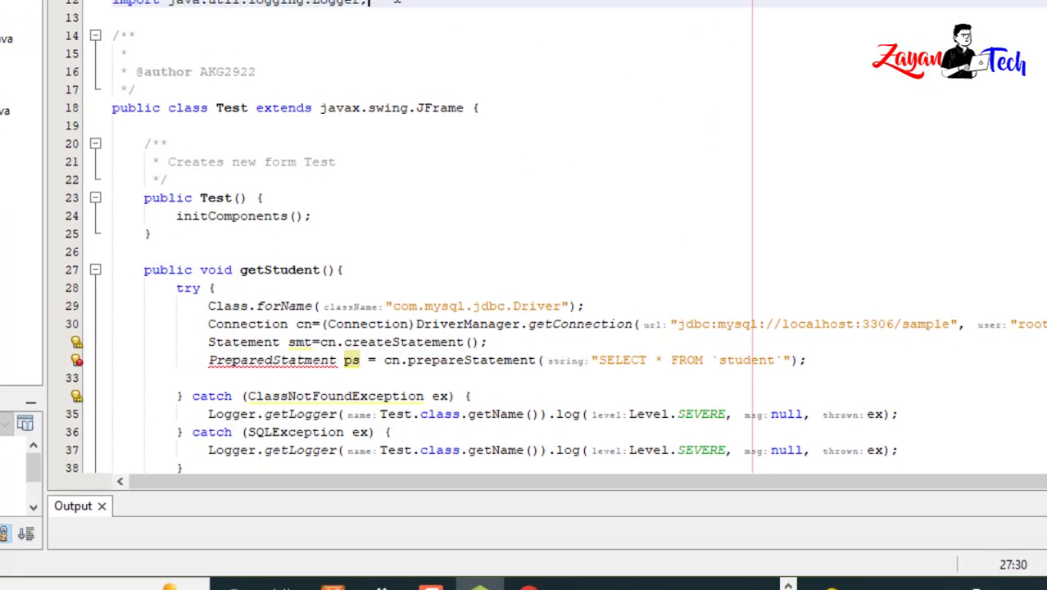
key("Return")
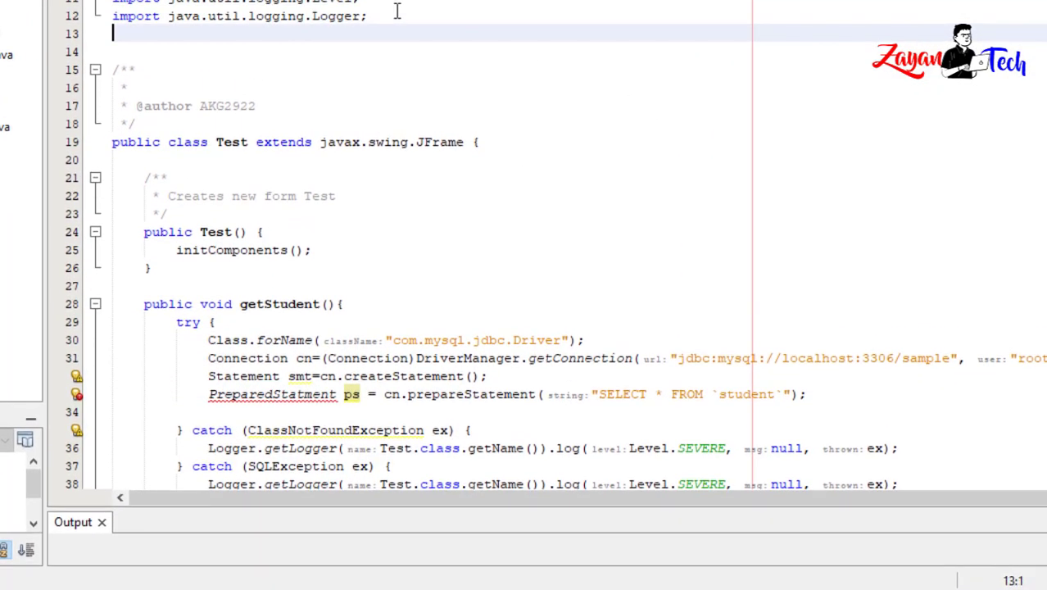
type("import ")
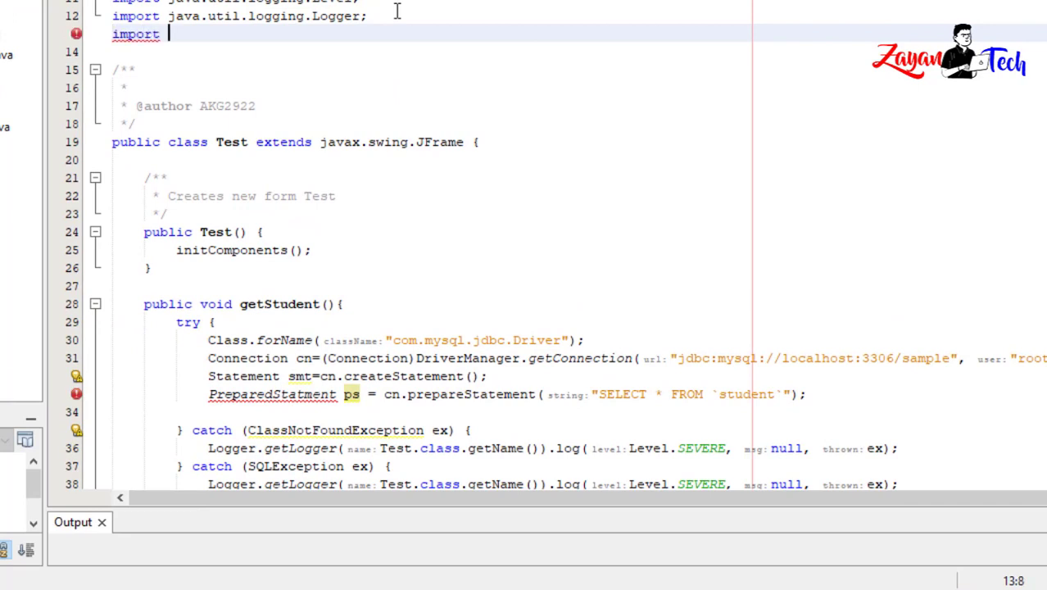
type("java.s")
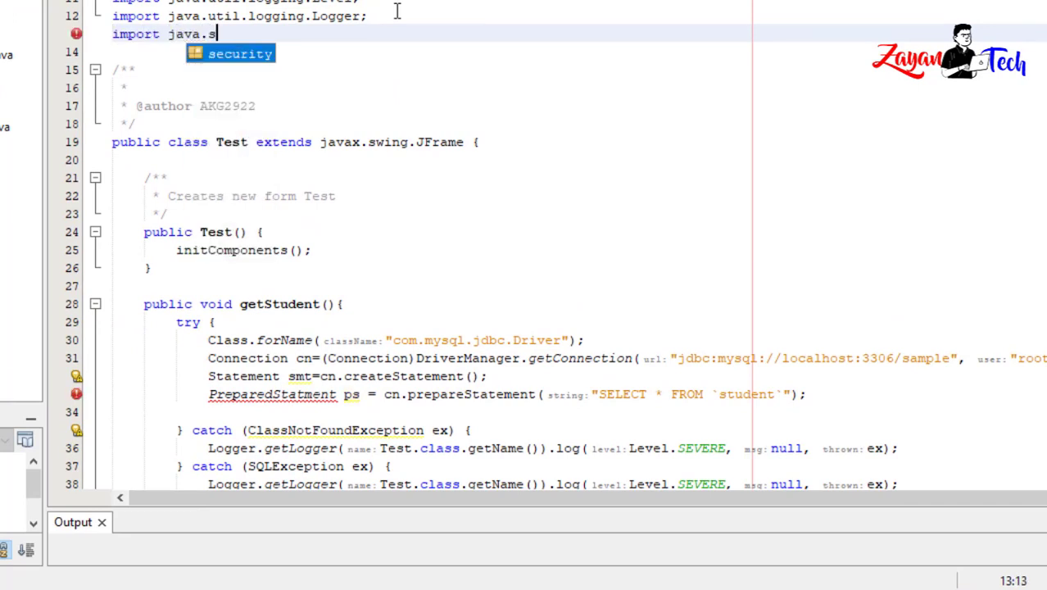
type("ql.pre")
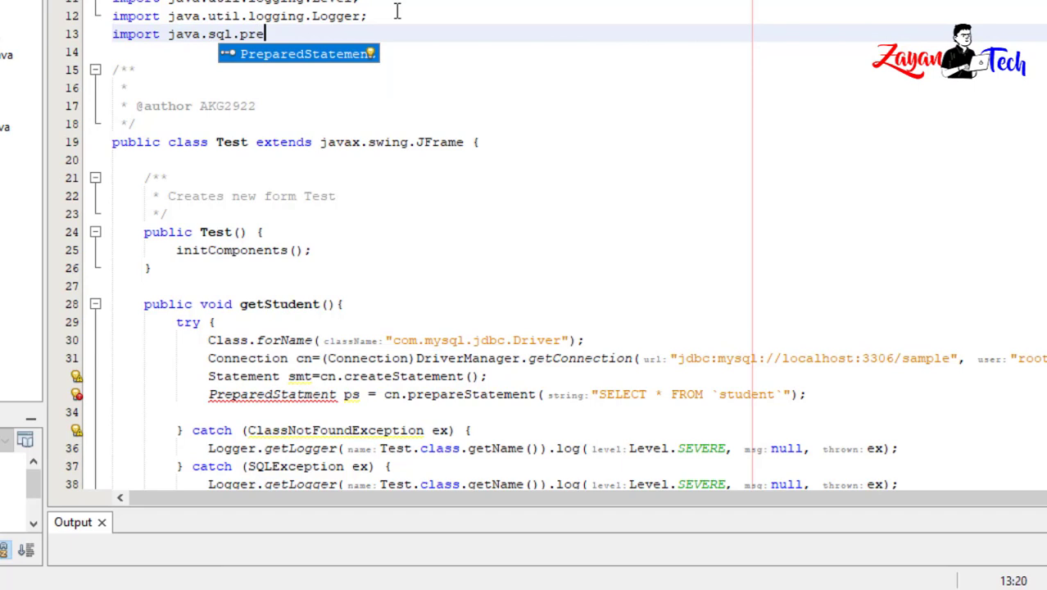
key("Return")
type(";")
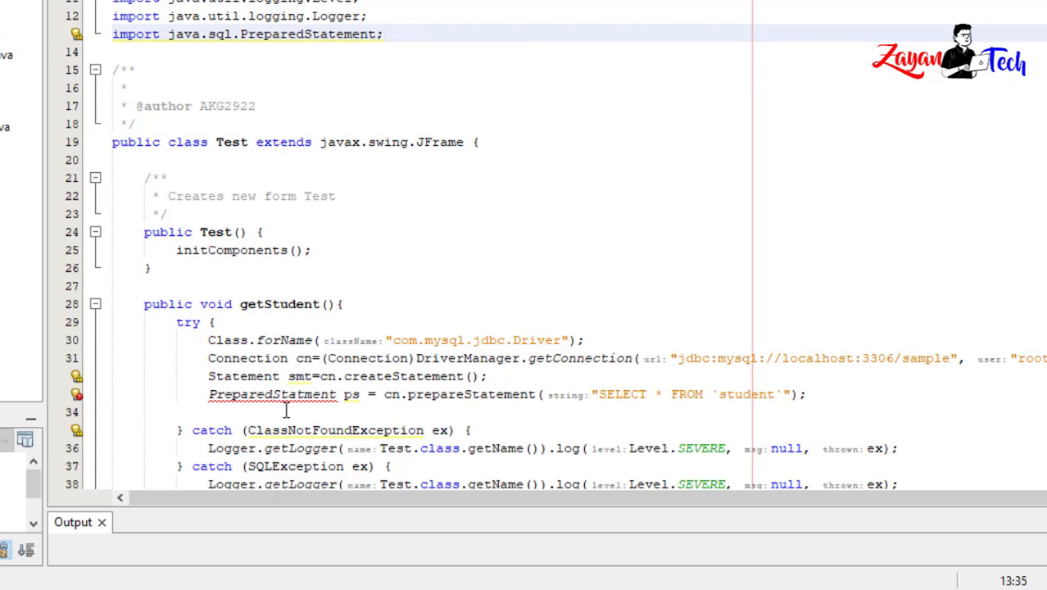
Step: Correct PreparedStatment to PreparedStatement on line 33, clearing its error
left_click(305, 394)
type("e")
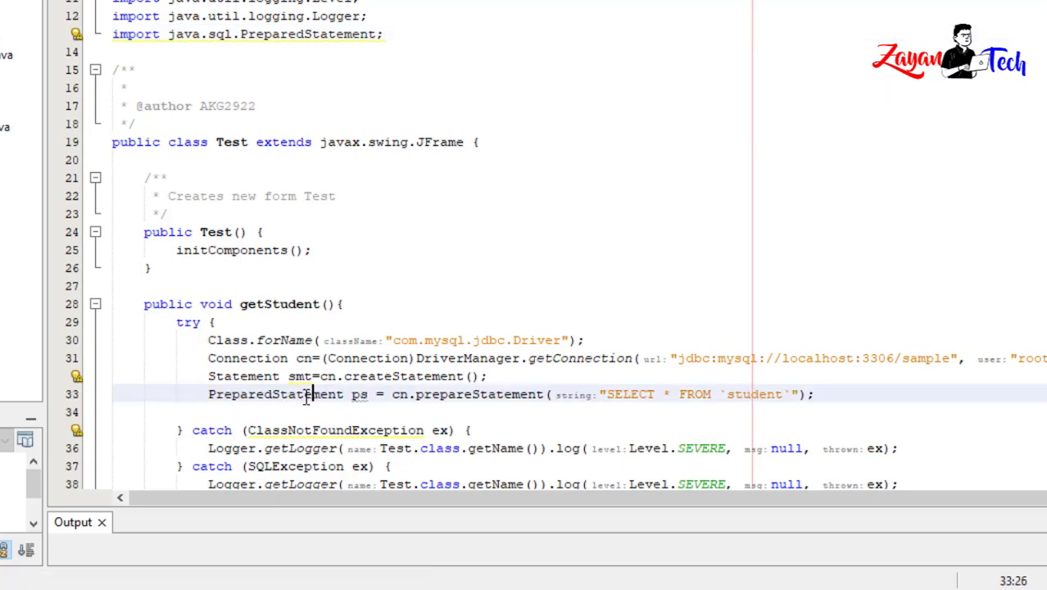
left_click(713, 420)
left_click(828, 393)
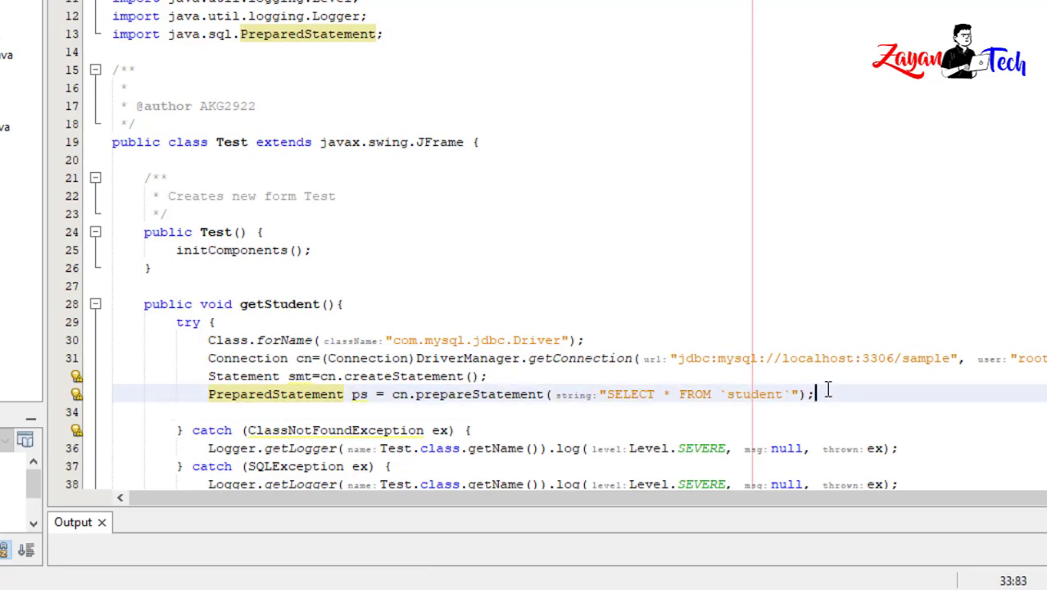
Step: Add ResultSet rs = ps.executeQuery(); after the PreparedStatement line in the try block
key("Return")
type("REsul")
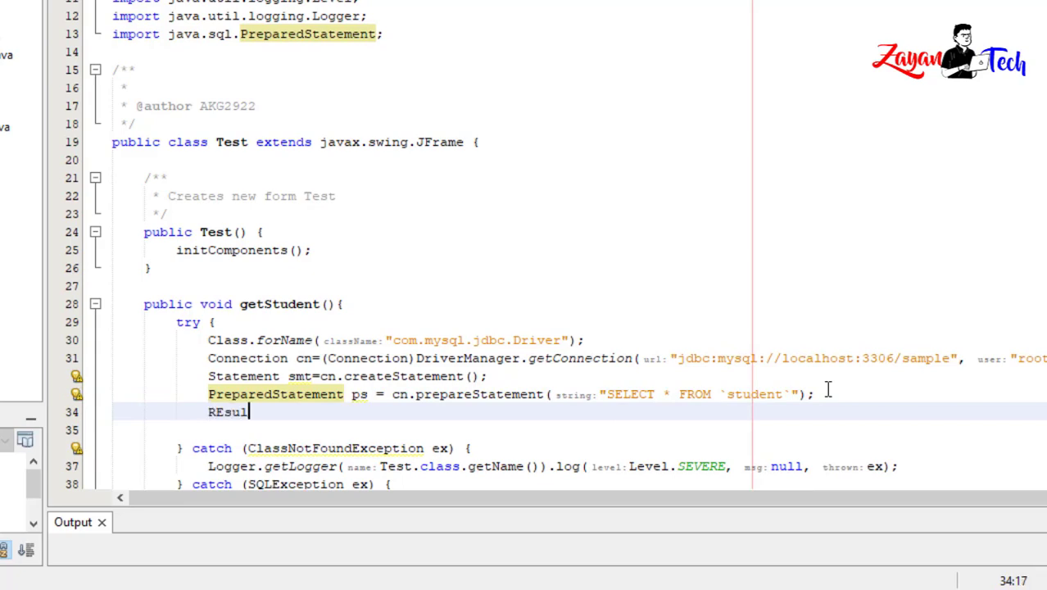
type("t")
key("ctrl+space")
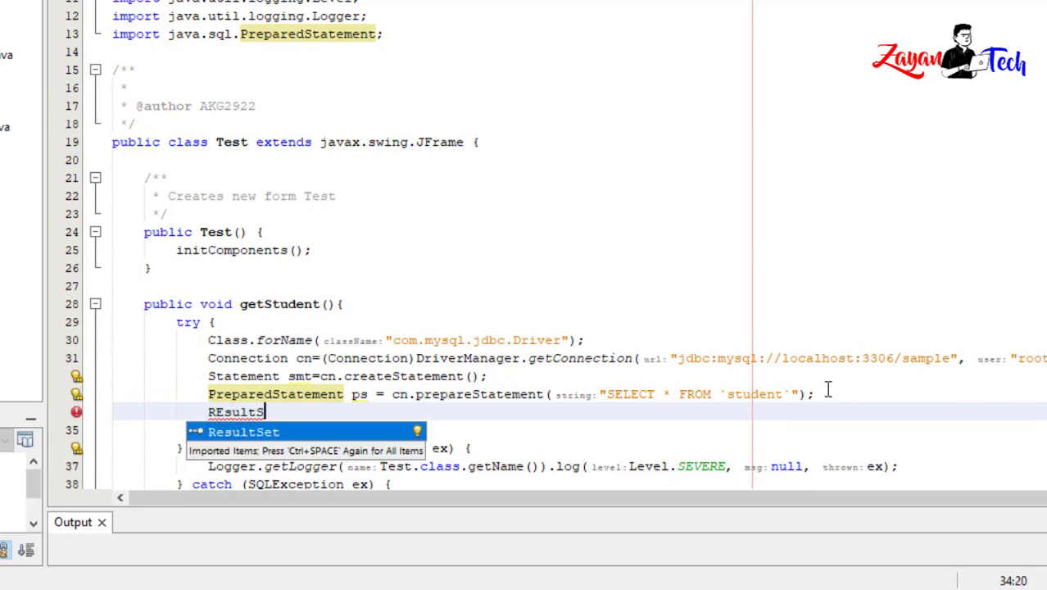
key("Return")
type("rs")
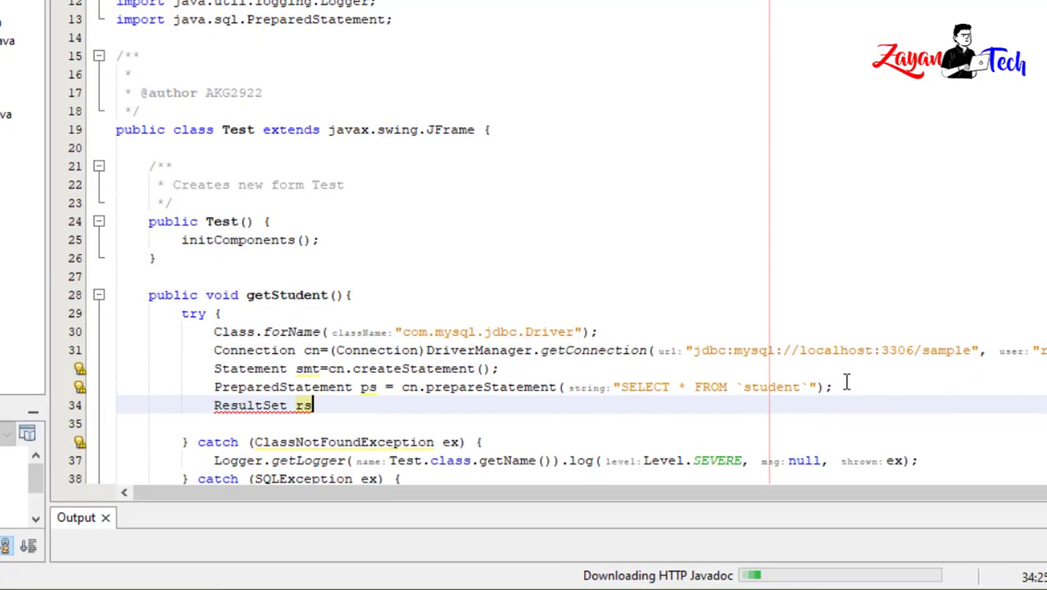
type("=ps")
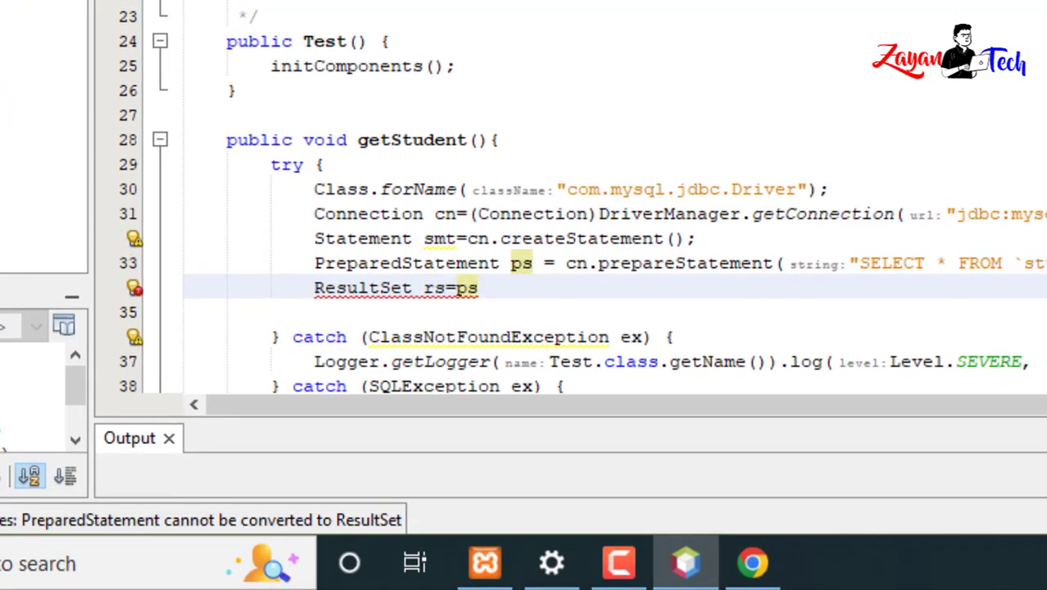
type(".")
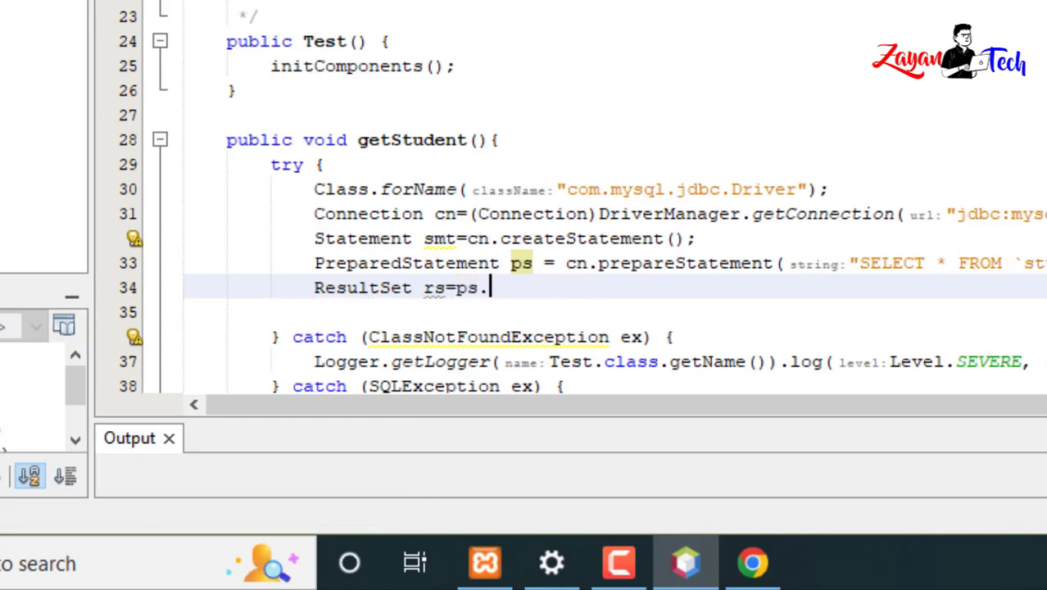
type("exe")
key("ctrl+space")
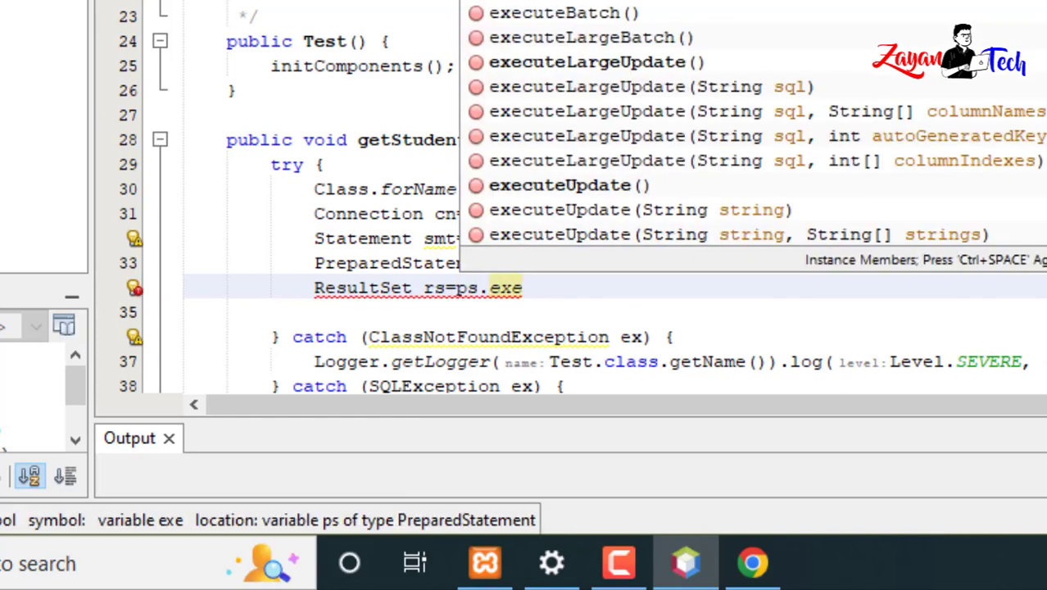
key("Down")
key("Return")
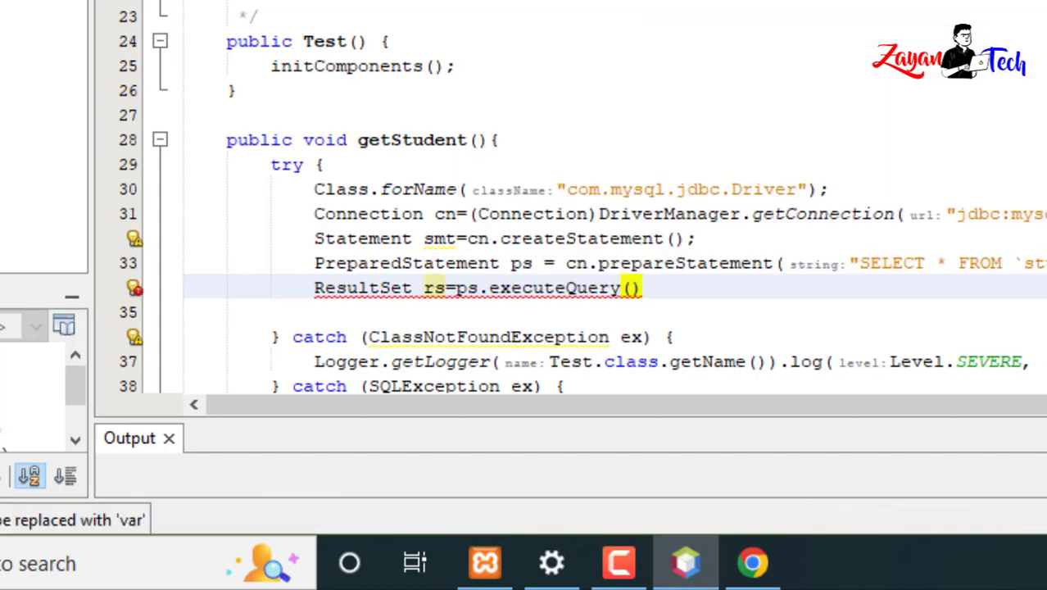
type(";")
key("Return")
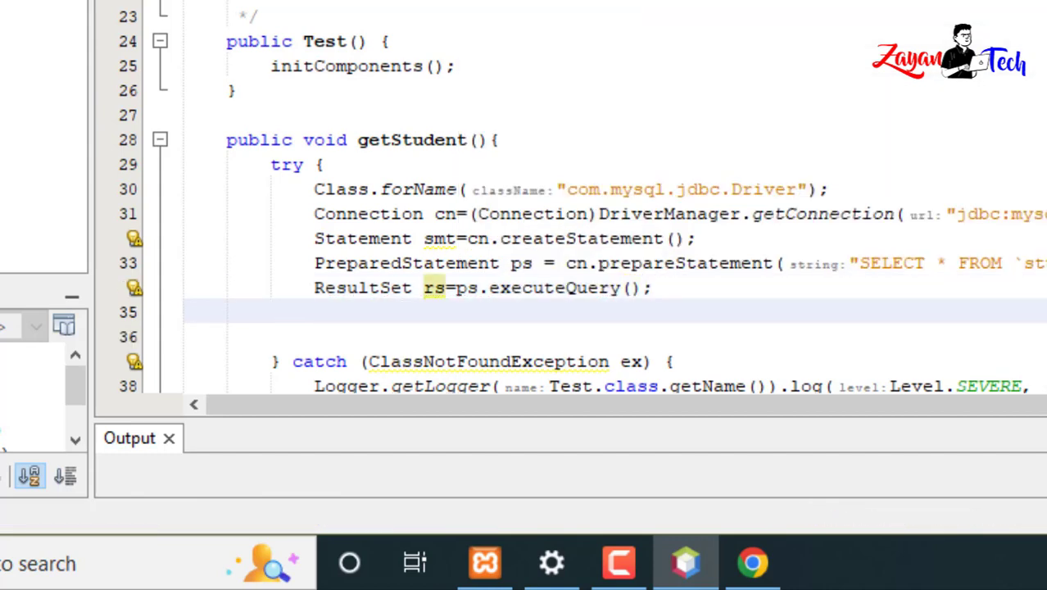
Step: Start getStudent with DefaultTableModel tm = jTableStudent.getModel(); via code completion
left_click(566, 137)
key("Return")
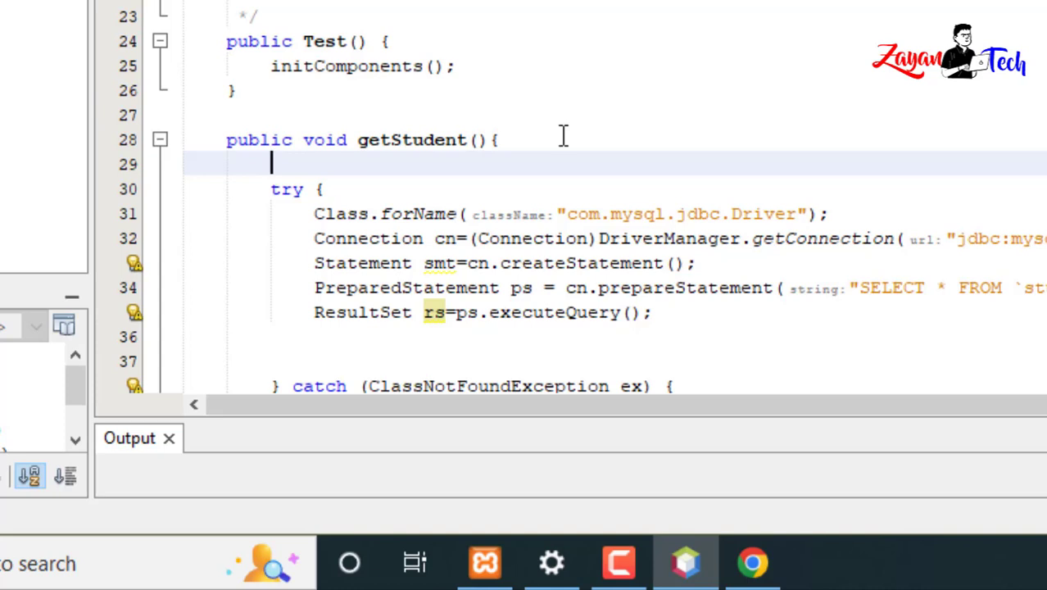
type("Defa")
type("ul")
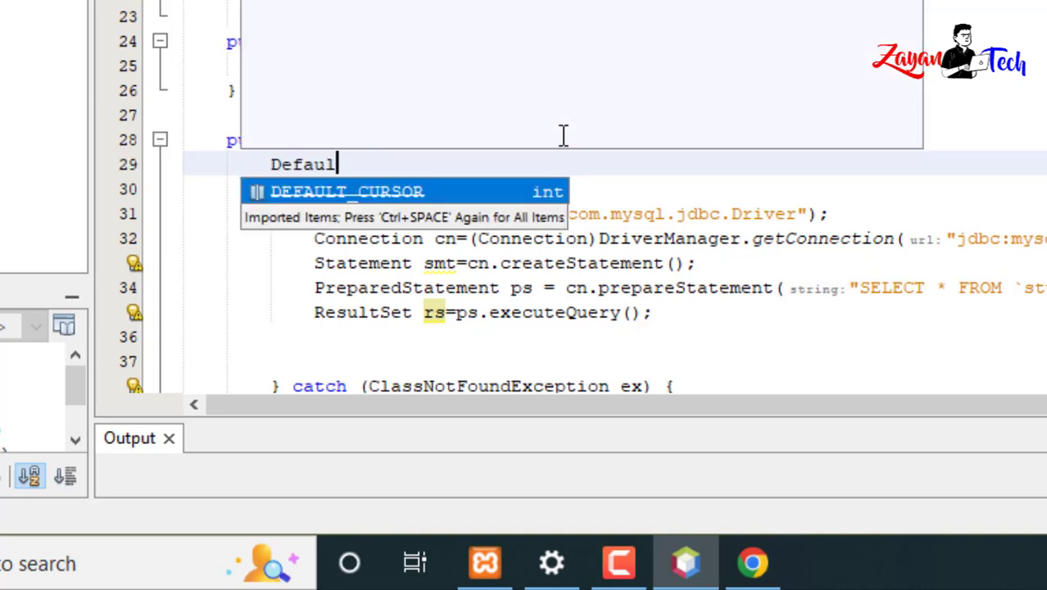
type("t")
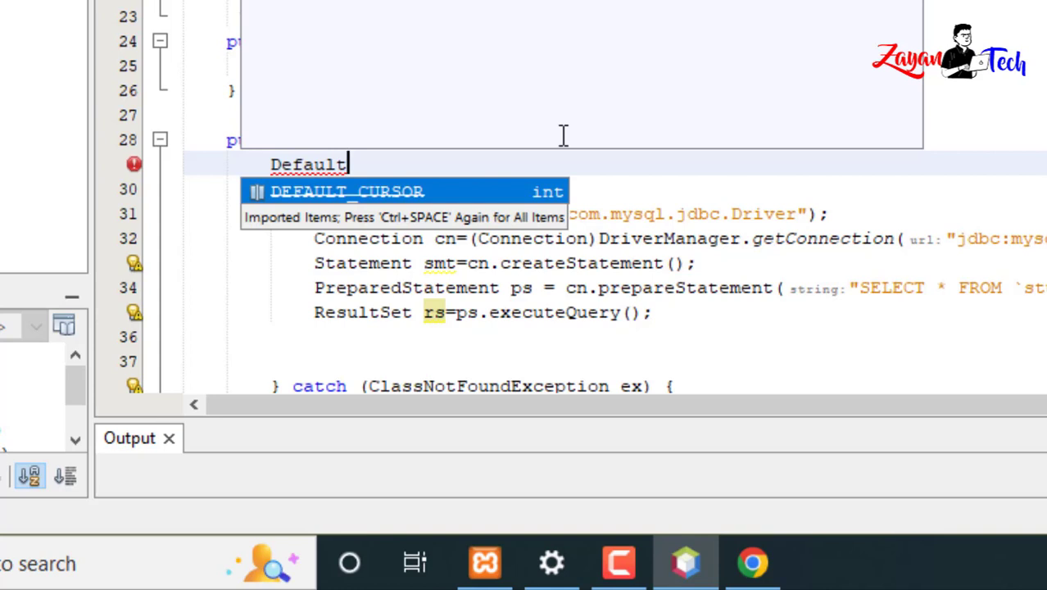
type("TableMod")
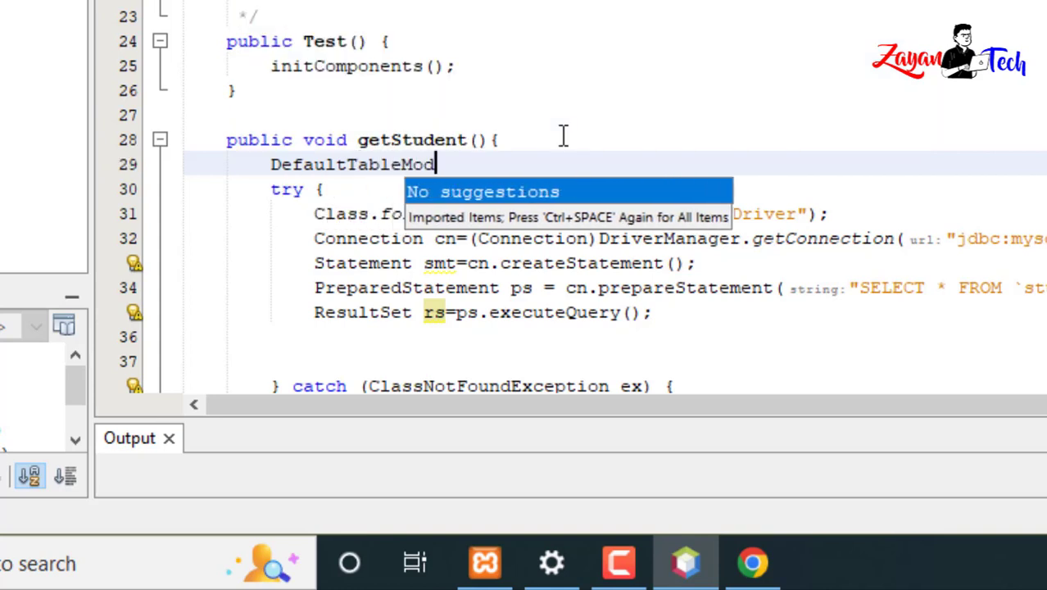
type("el")
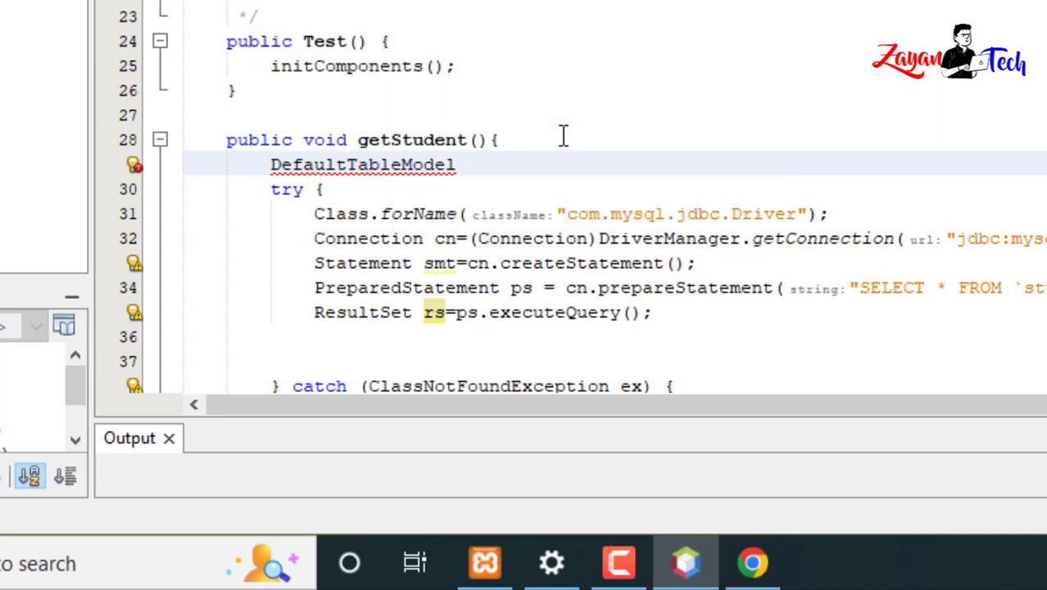
type(" tm ")
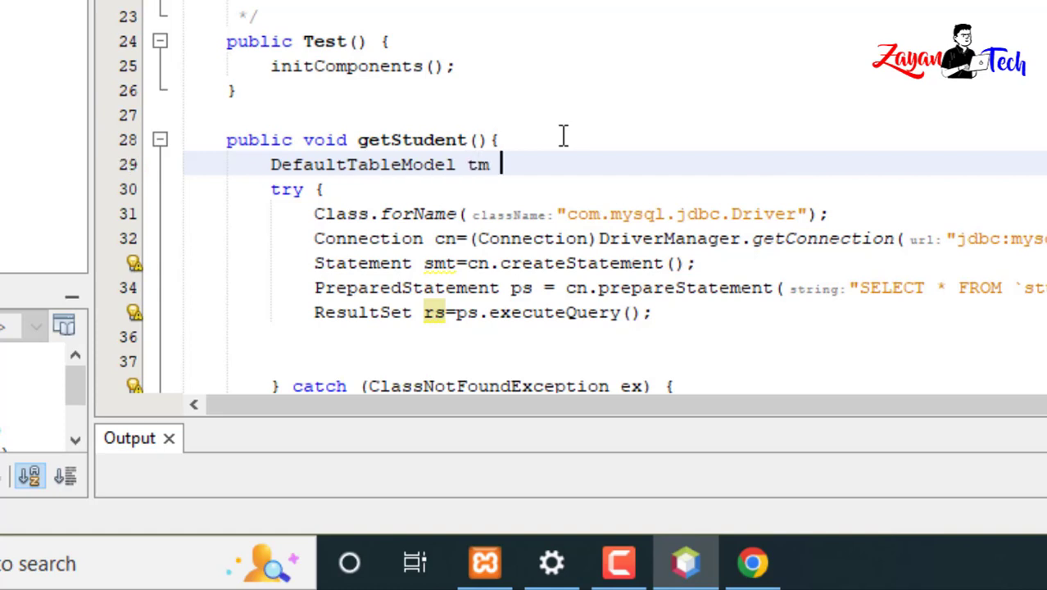
type("= ")
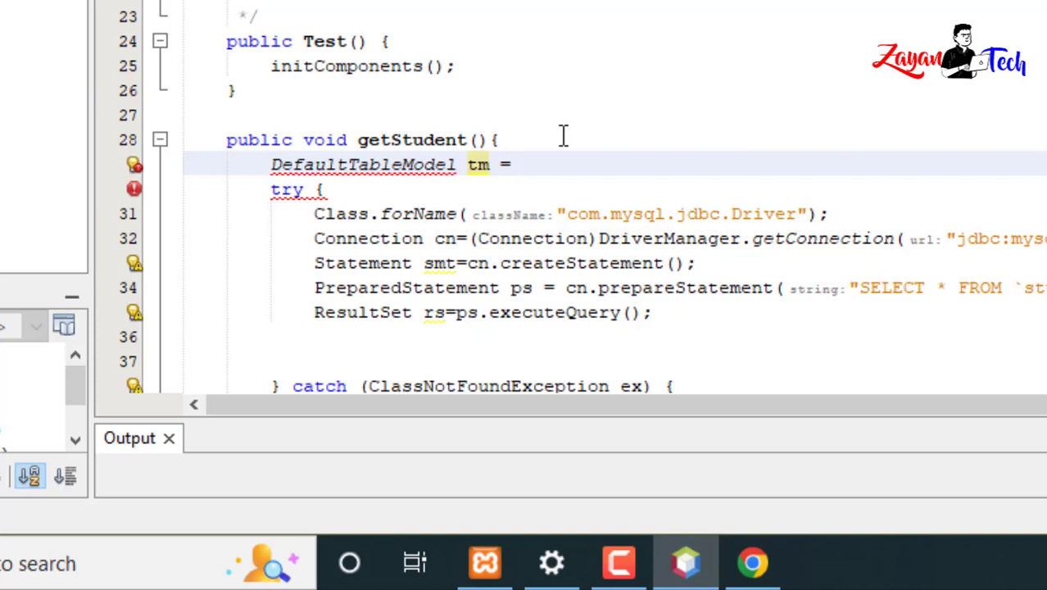
type(" jt")
key("BackSpace")
type("Ta")
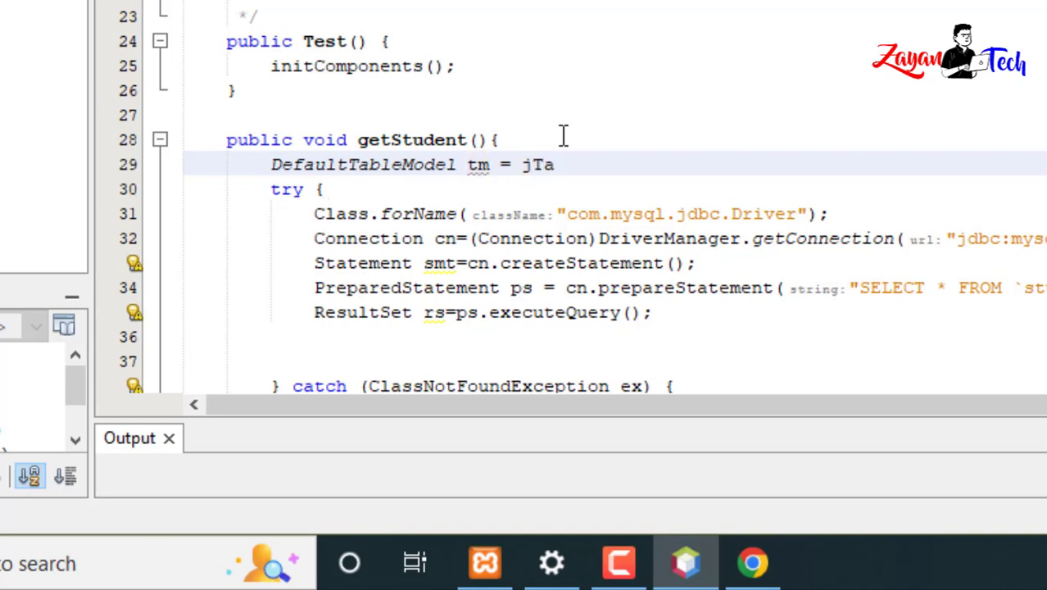
key("ctrl+space")
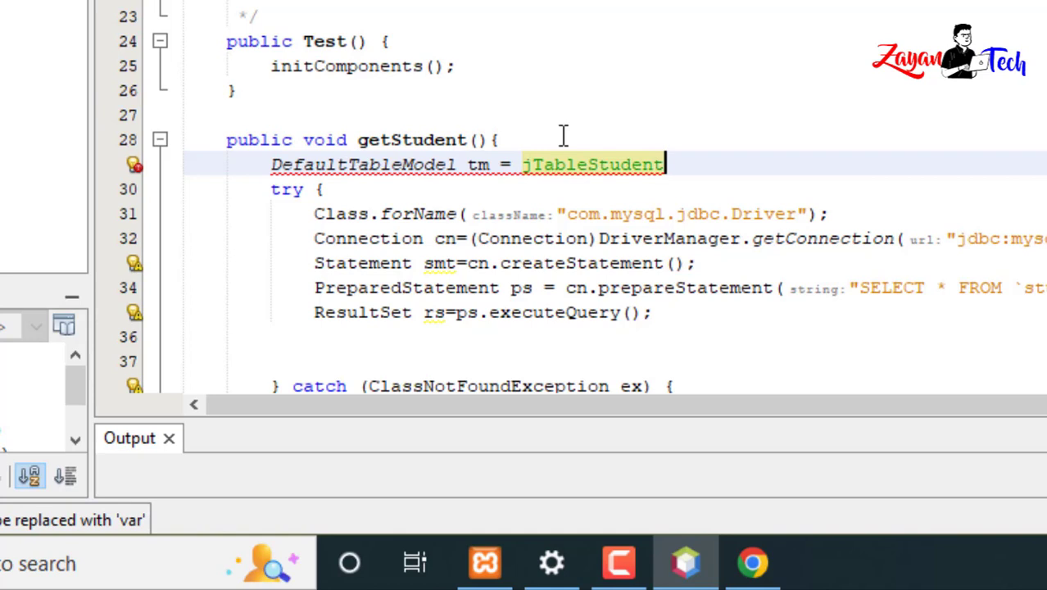
type(".get")
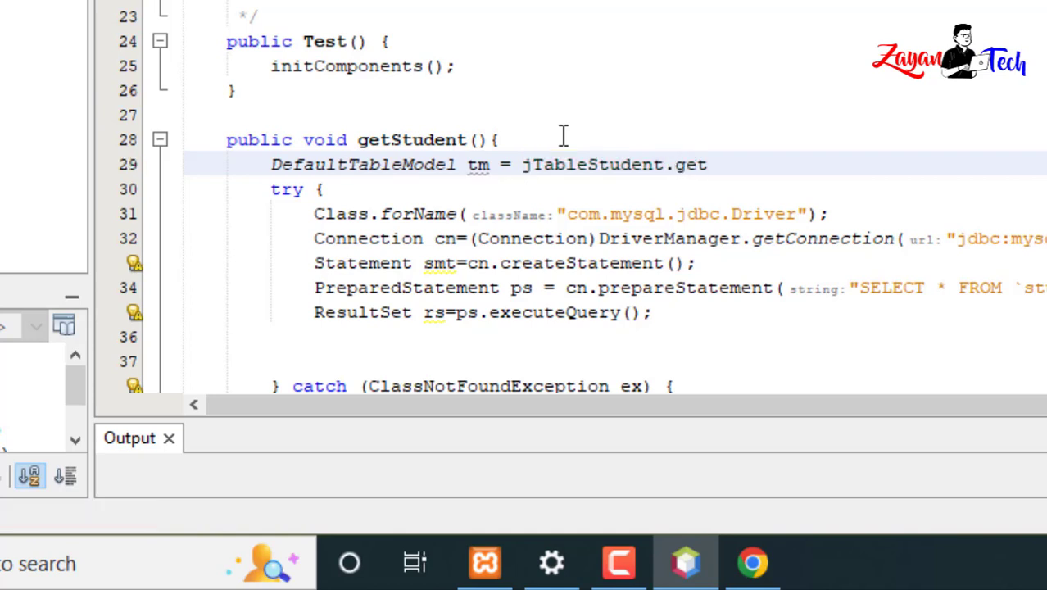
type("M")
key("ctrl+space")
key("Down")
key("Down")
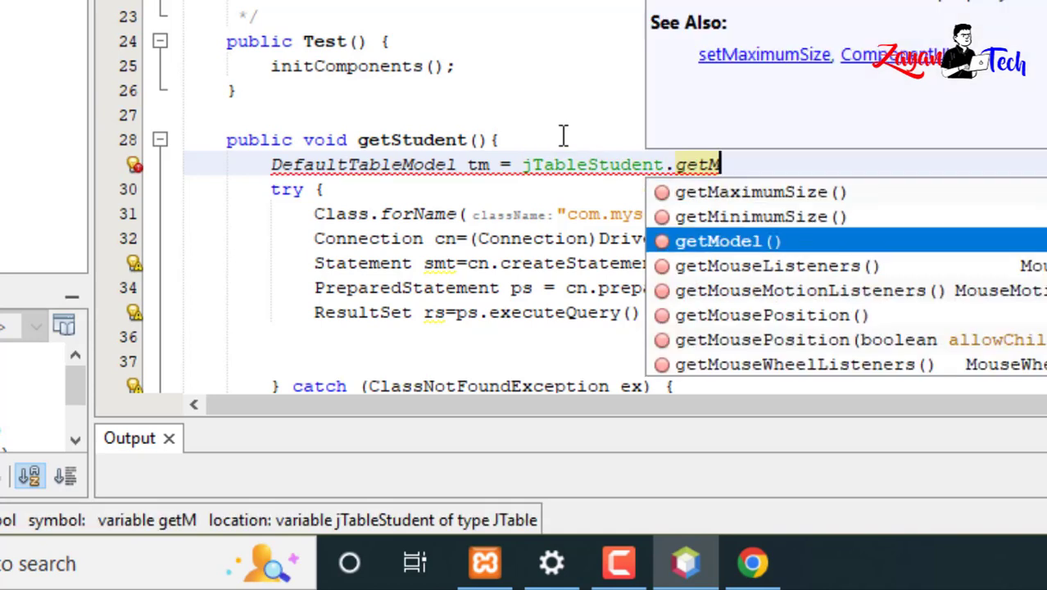
key("Return")
type(";")
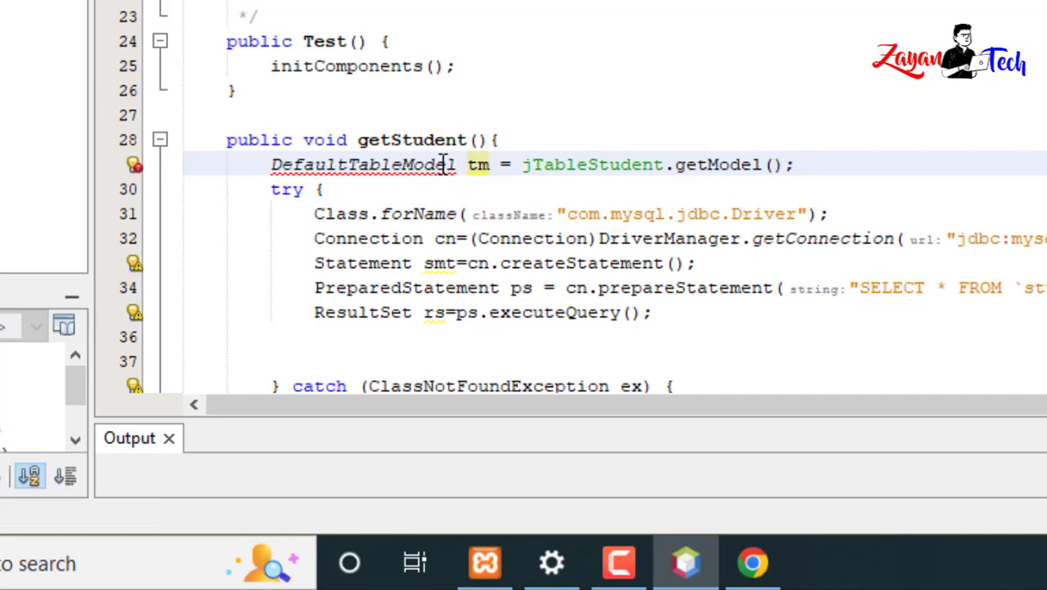
Step: Cast getModel() to (DefaultTableModel) by copying the type name into the parentheses
left_click_drag(456, 164, 271, 165)
key("ctrl+c")
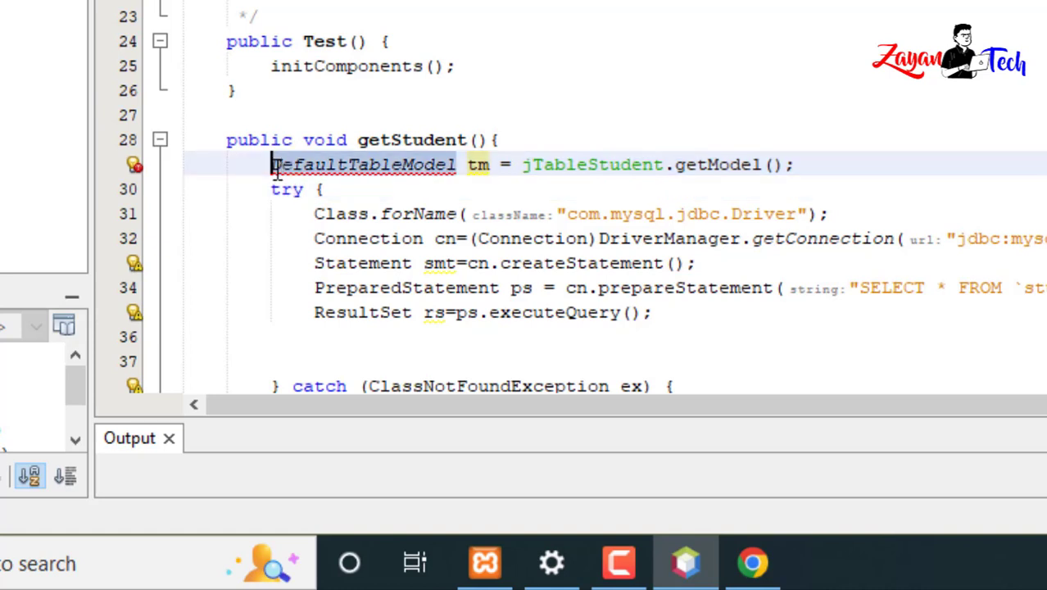
left_click(513, 164)
type("()")
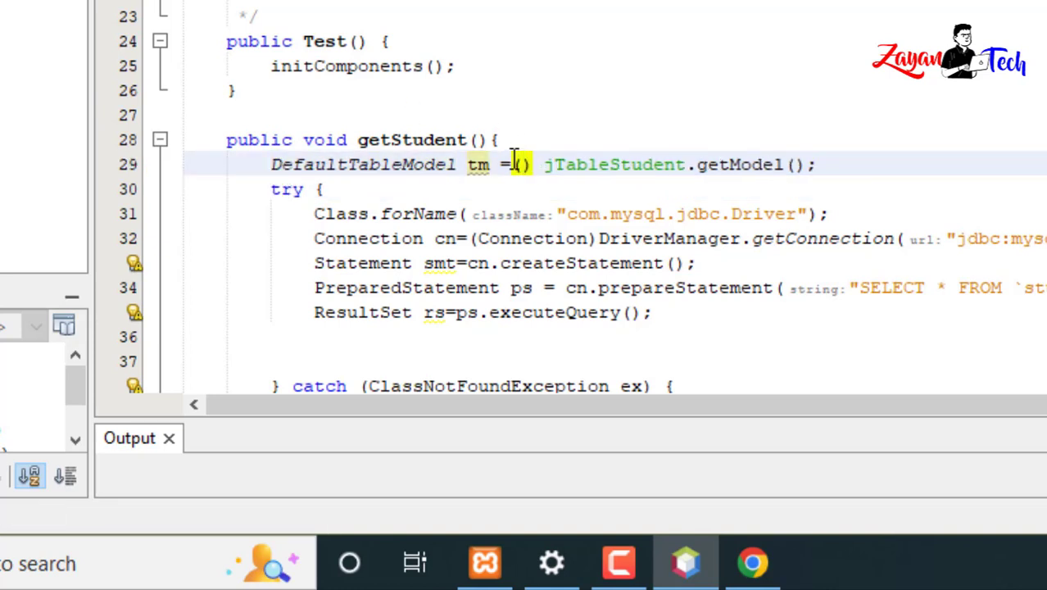
key("ctrl+v")
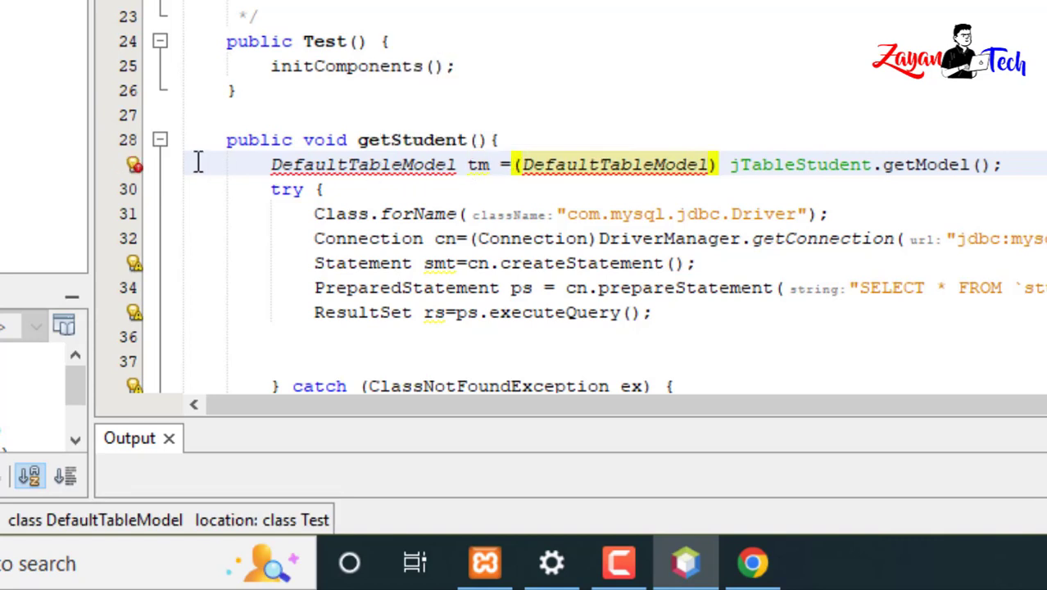
Step: Add the import for javax.swing.table.DefaultTableModel from the line 29 fix hint
left_click(136, 165)
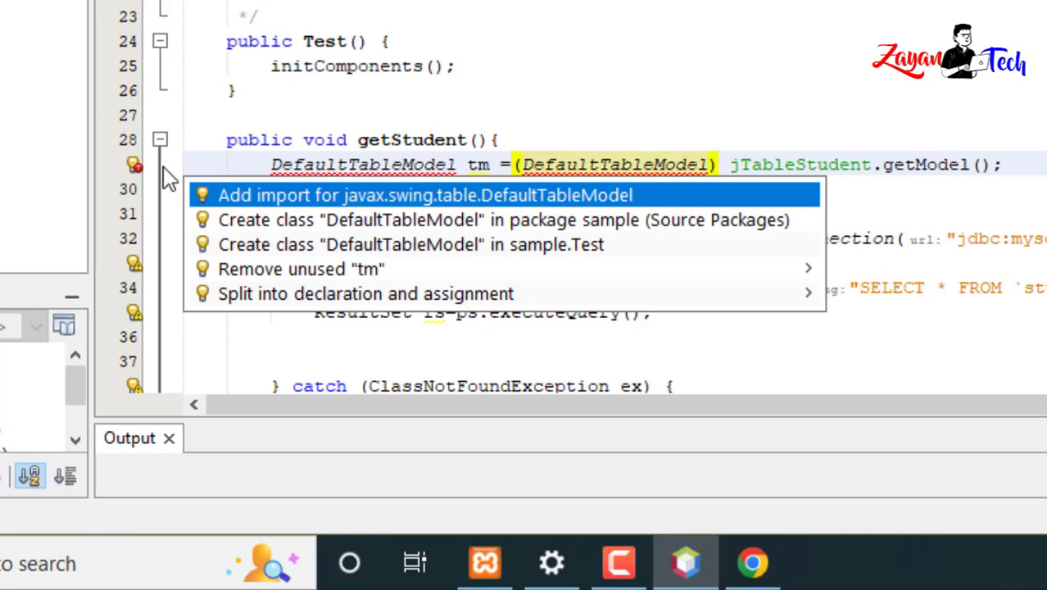
key("Return")
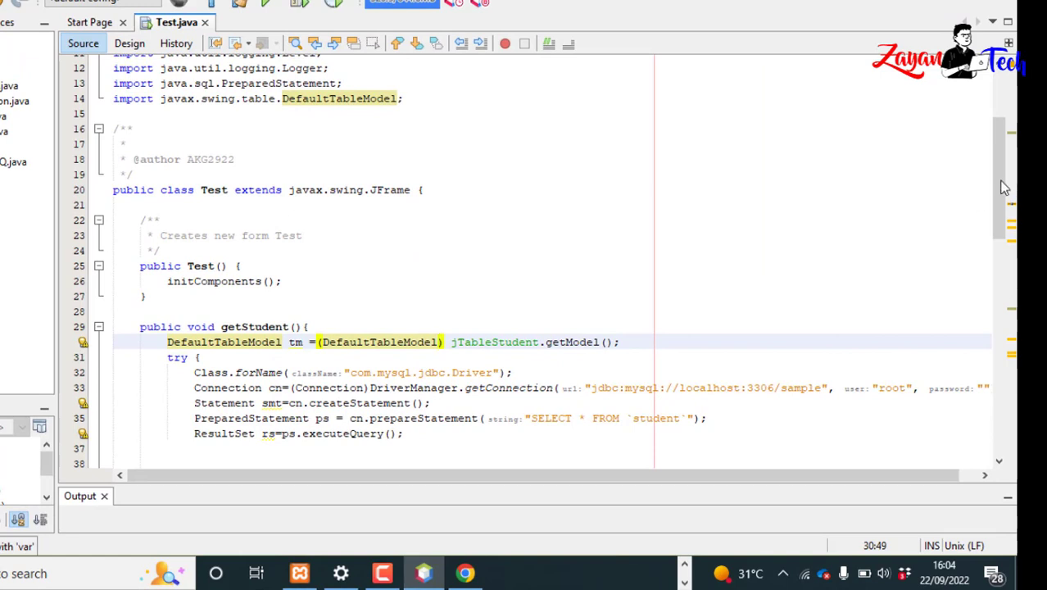
left_click_drag(1000, 188, 993, 229)
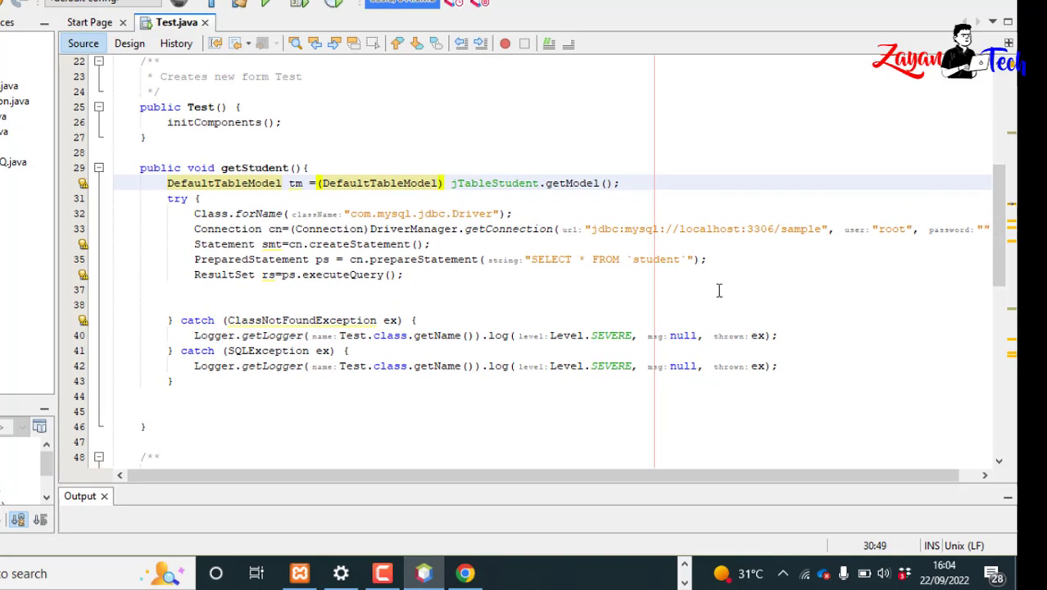
Step: Add tm.setRowCount(0); below the executeQuery line
left_click(417, 279)
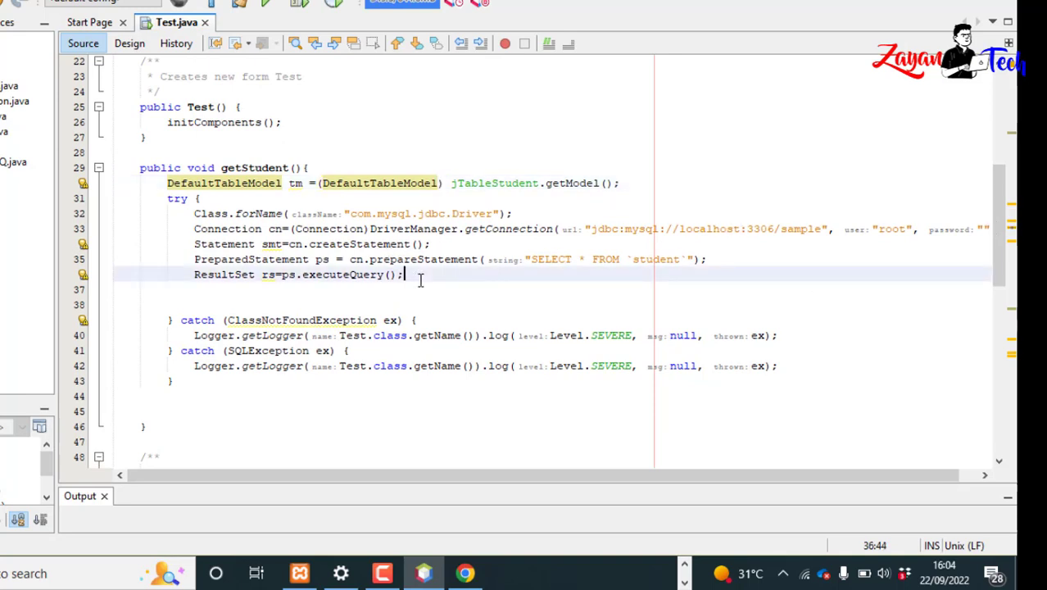
key("Return")
type("tm")
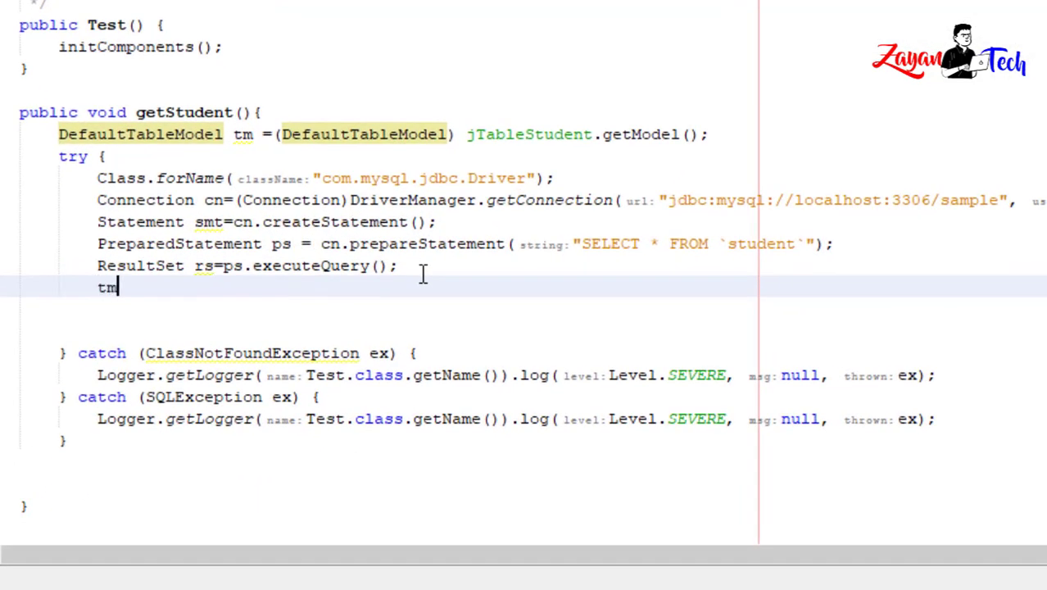
type(".se")
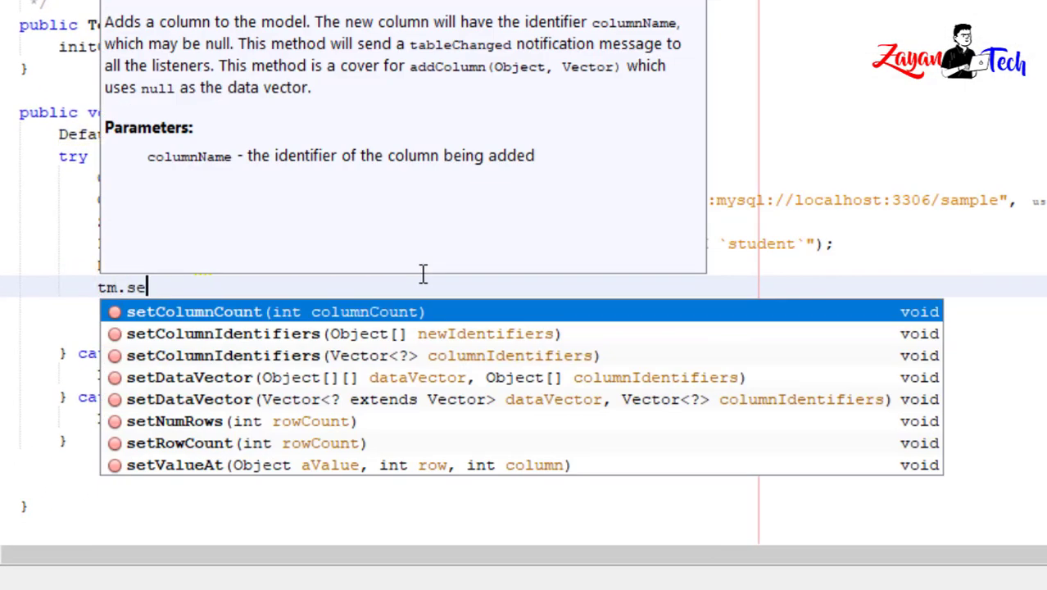
type("tR")
key("Return")
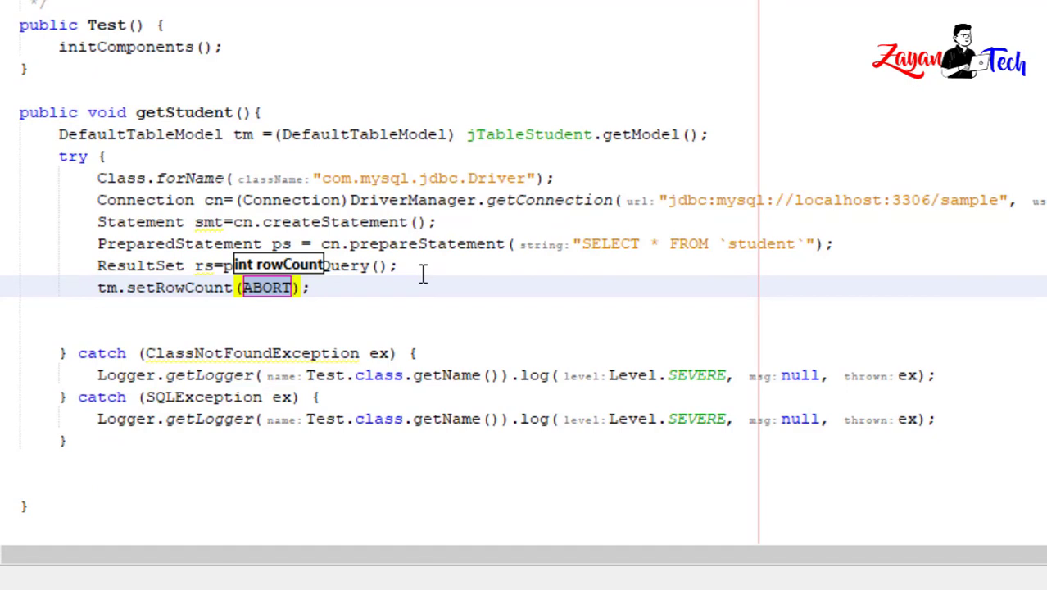
type("0")
key("Return")
key("End")
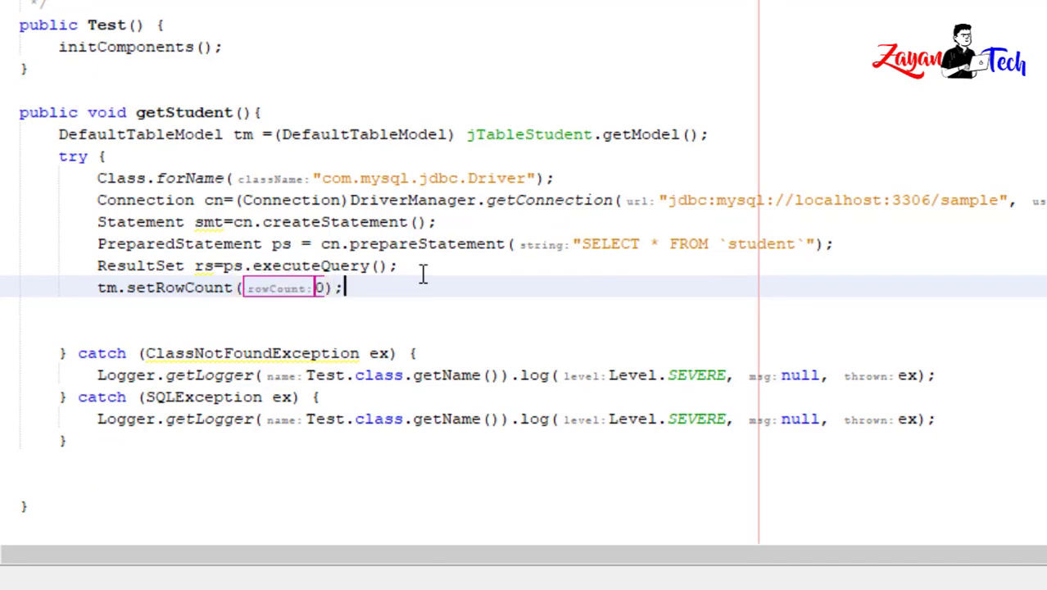
key("Return")
type("whi")
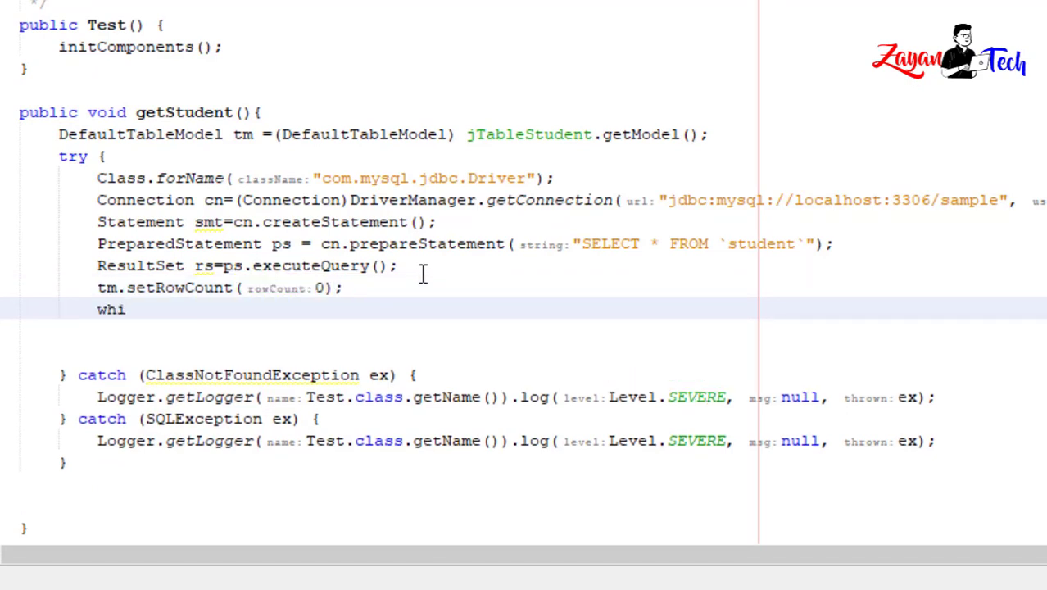
type("le")
Step: Insert a while (rs.next()) loop with an empty body inside the try block
key("ctrl+space")
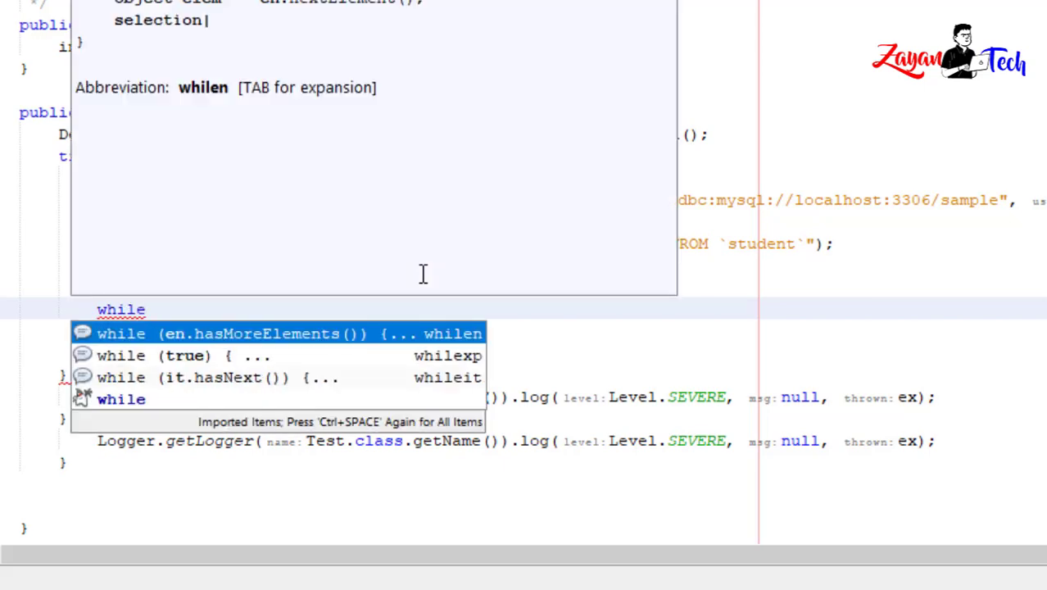
key("Down")
key("Return")
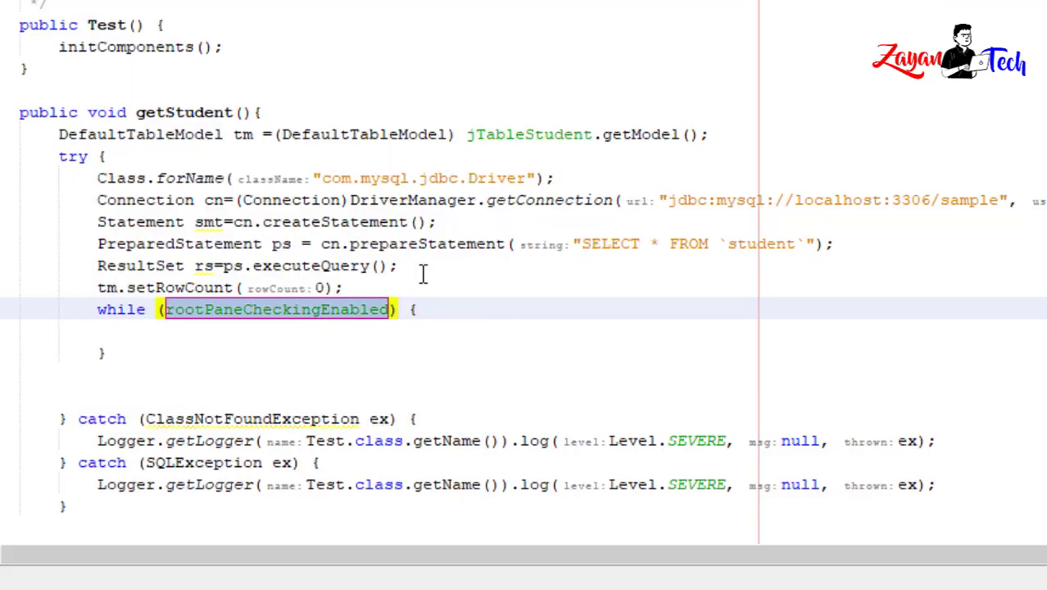
key("BackSpace")
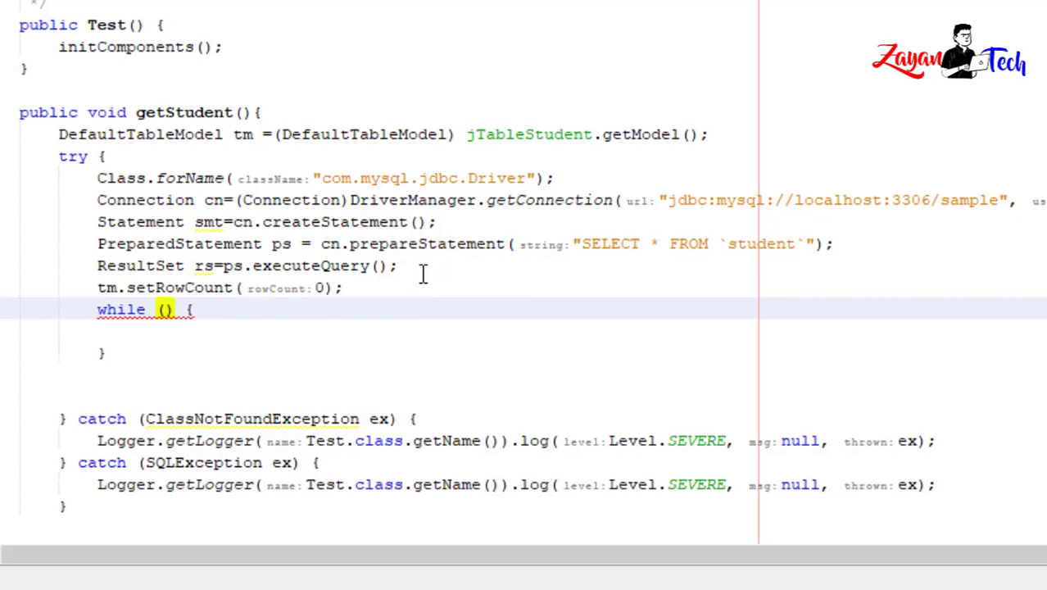
type("rs.nex")
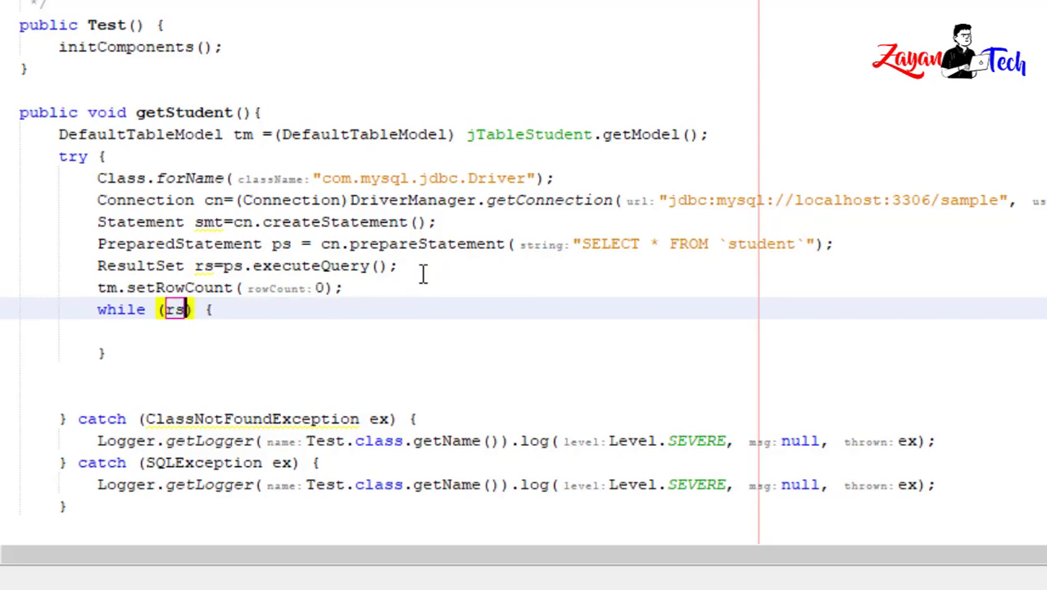
key("BackSpace")
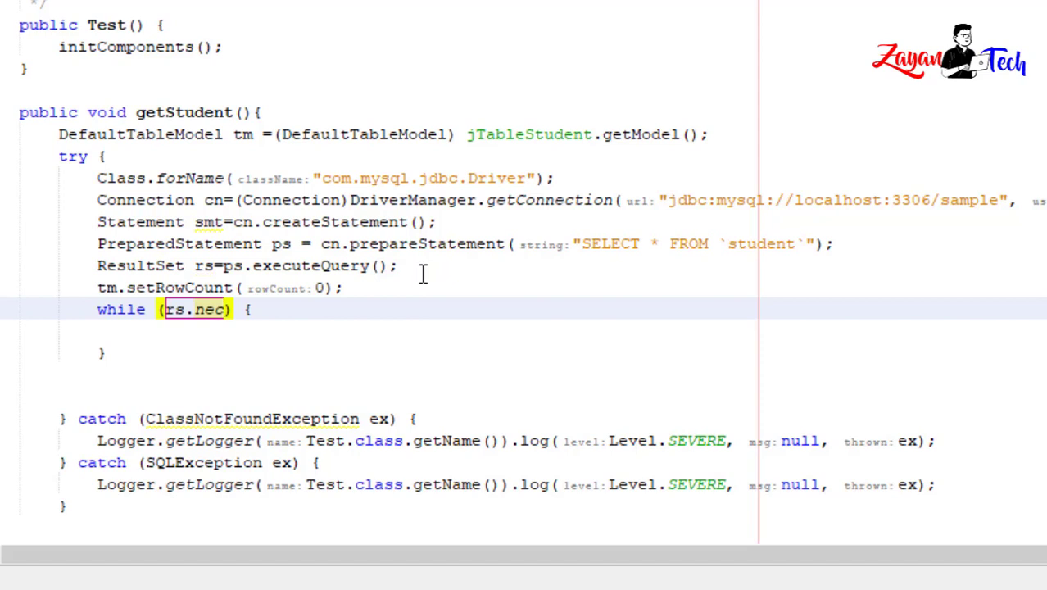
type("xt()")
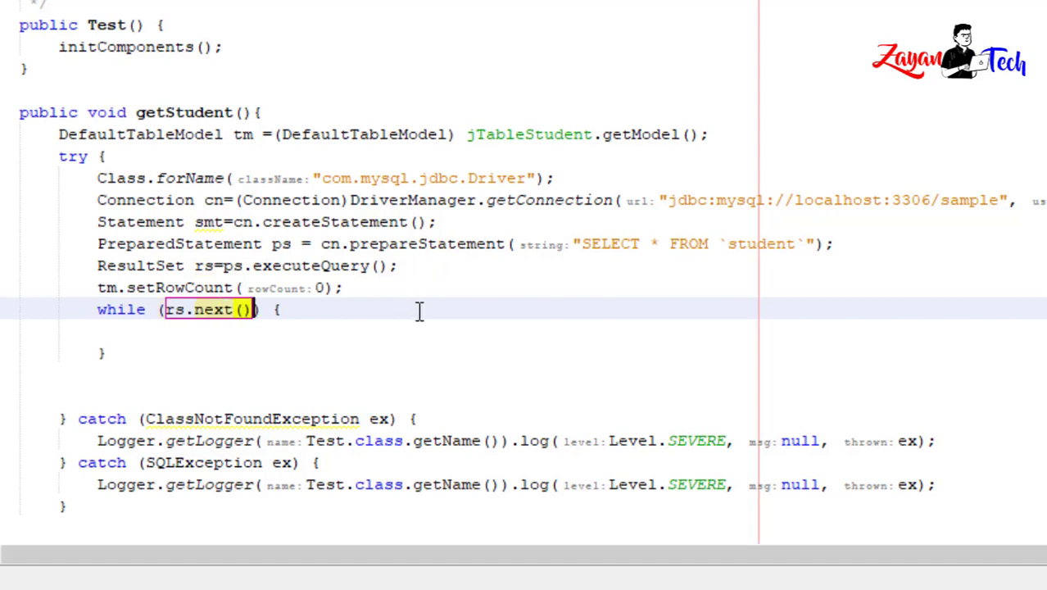
Step: In the loop, call tm.insertRow(tm.getRowCount(), new Object[]{}) with an empty Object array
left_click(316, 312)
key("Return")
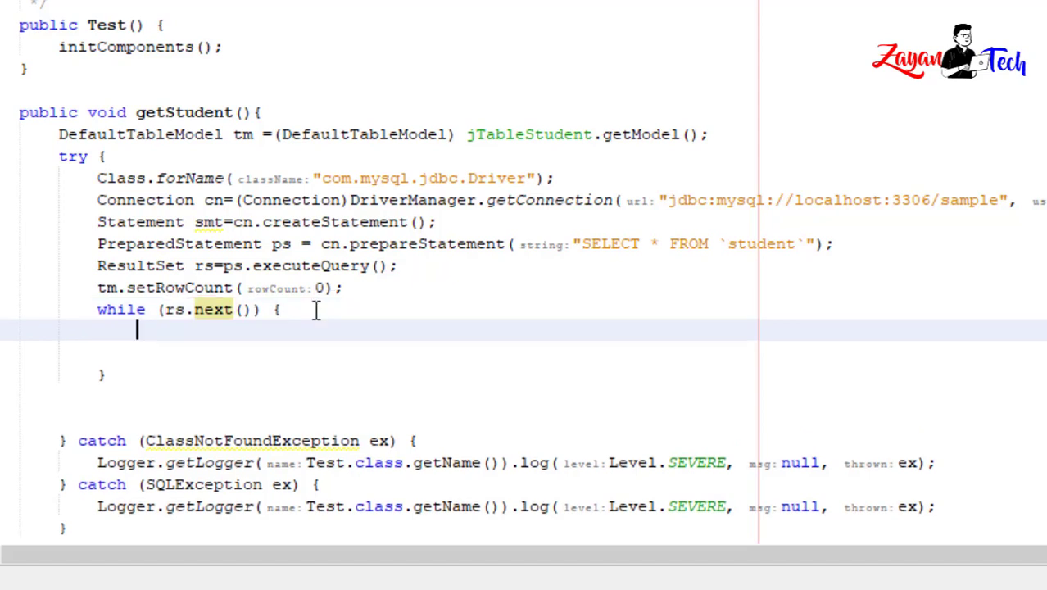
type("tm")
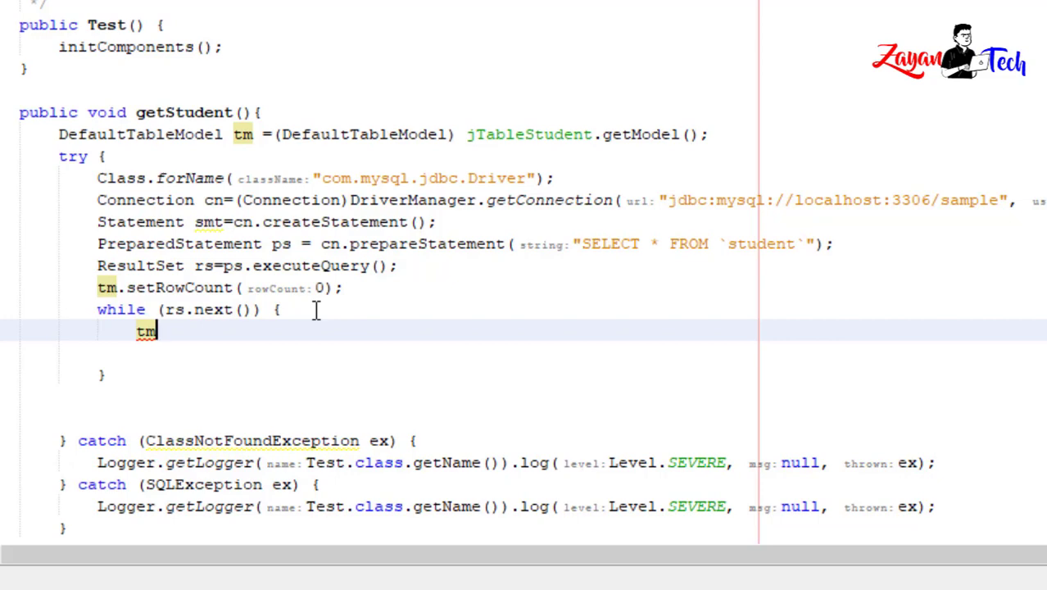
type(".")
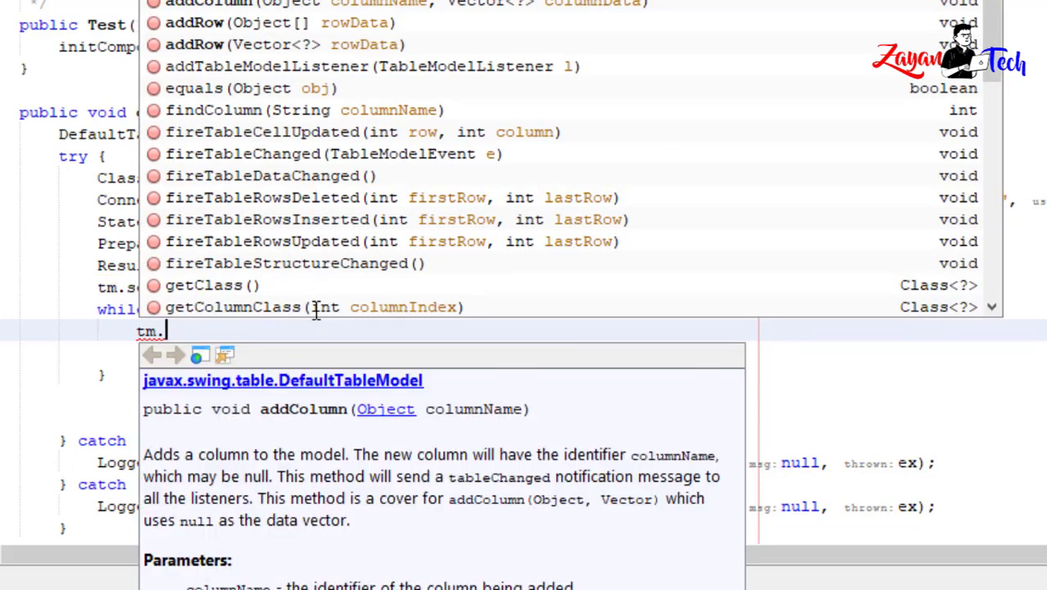
type("inser")
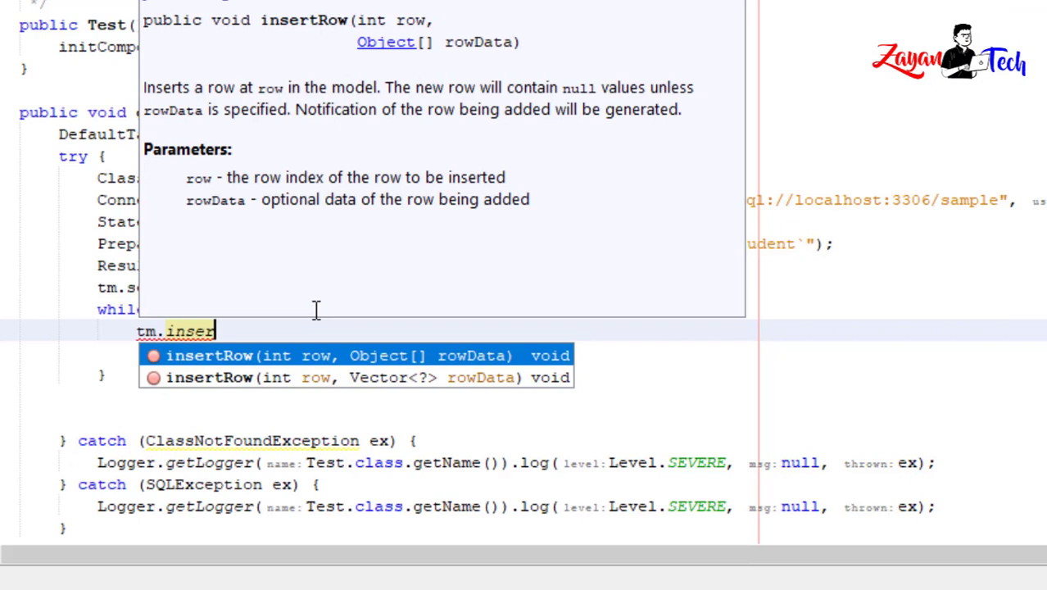
key("Return")
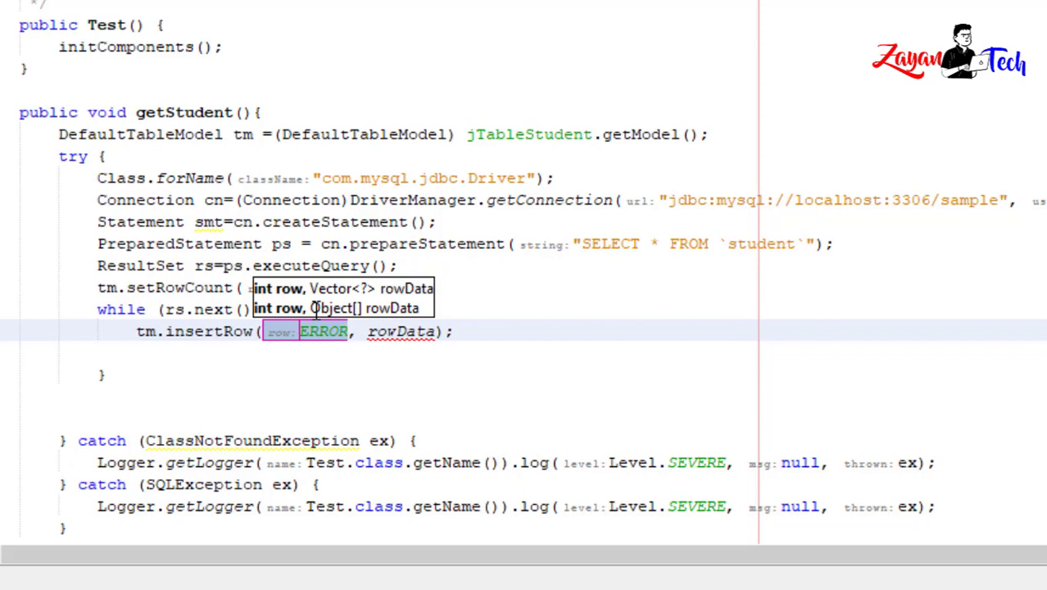
type("tm.get")
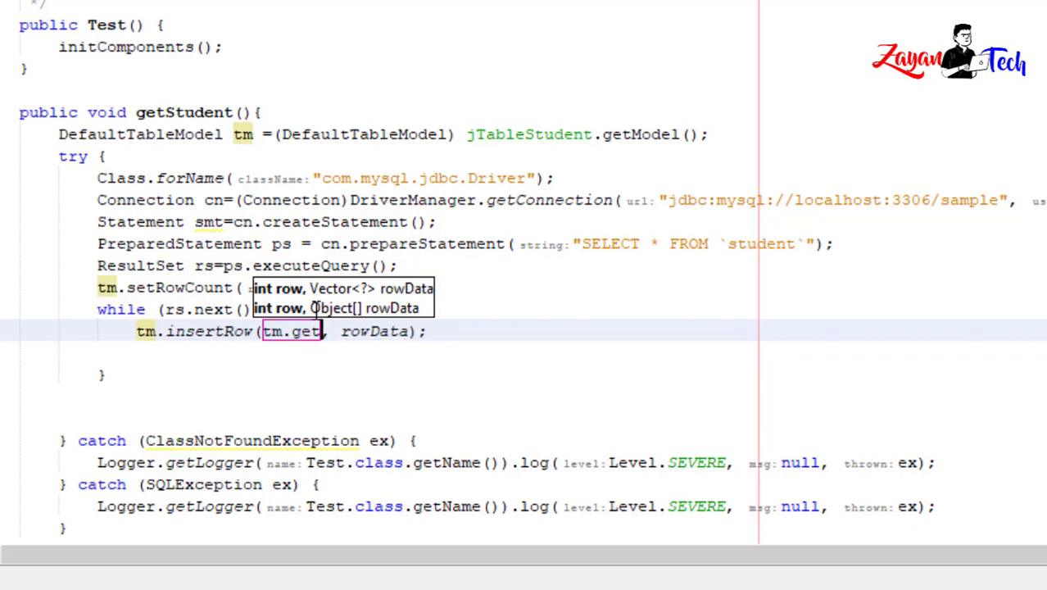
type("R")
key("Return")
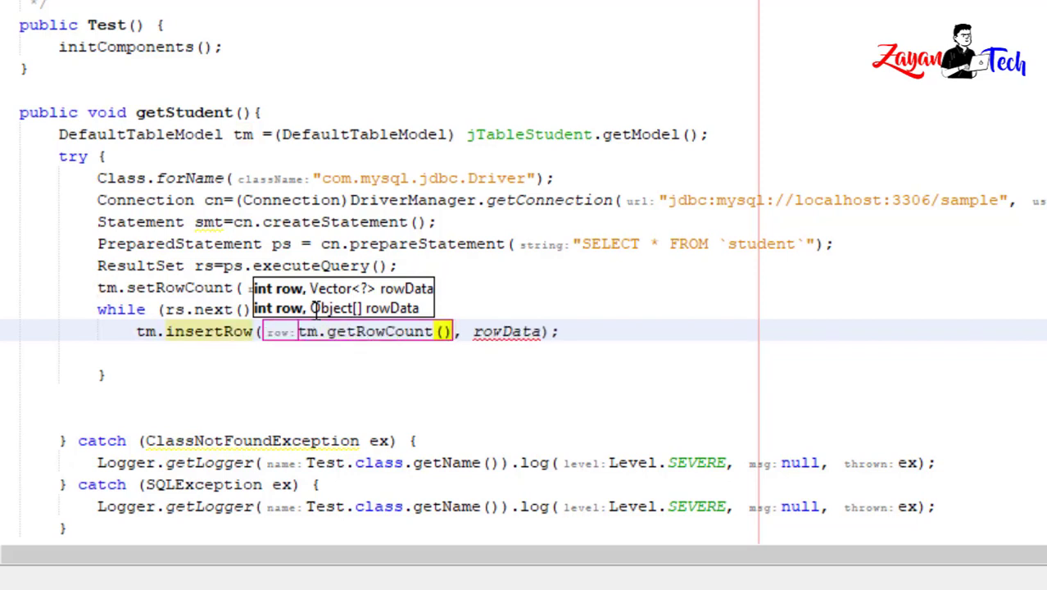
key("Tab")
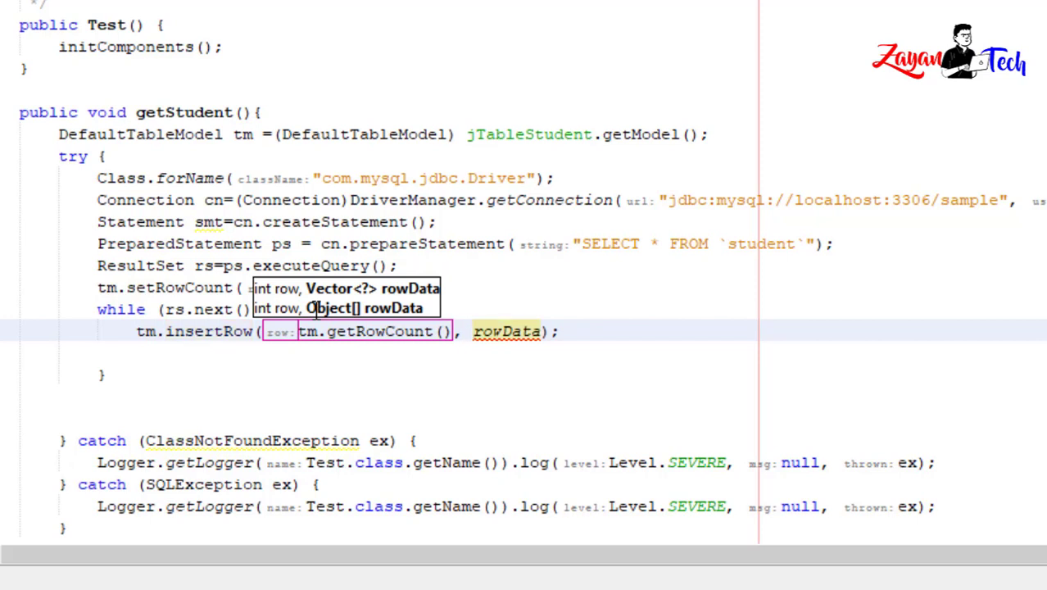
key("Delete")
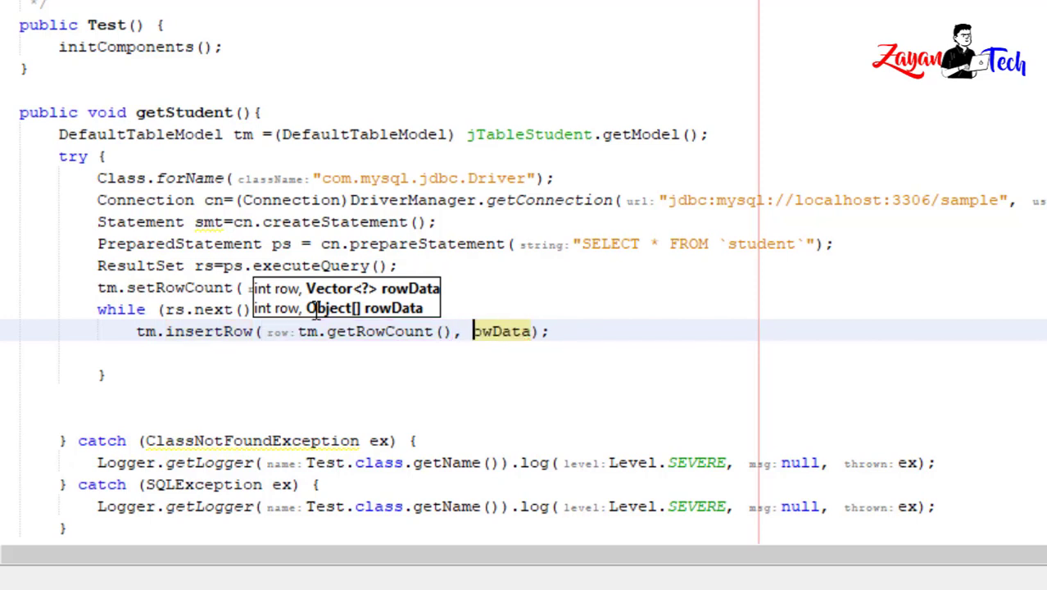
key("Delete")
key("Delete")
key("Delete")
key("Delete")
key("Delete")
key("Delete")
type("new ")
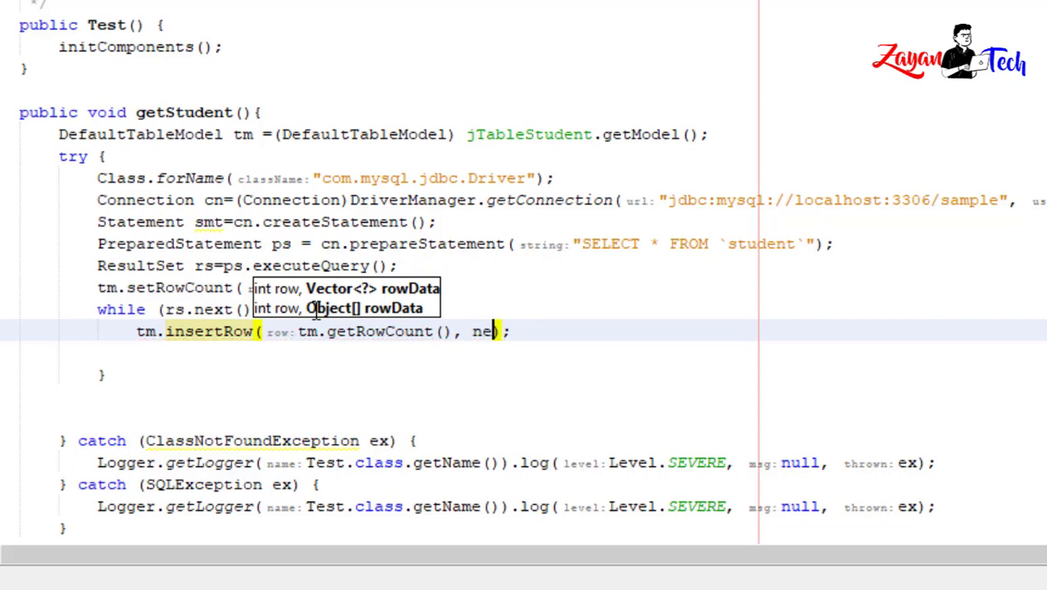
type("Obje")
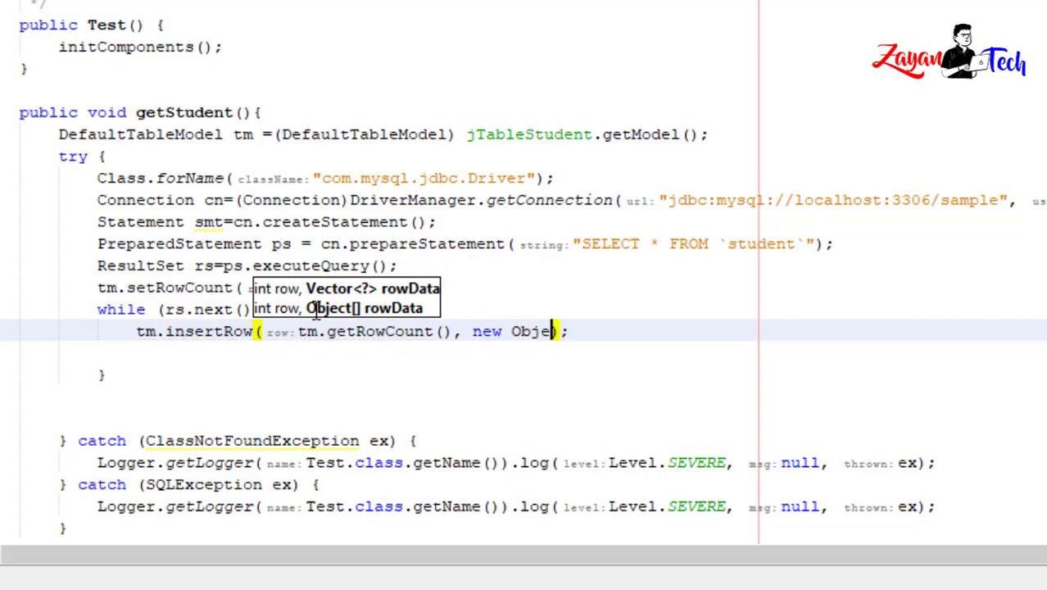
key("ctrl+space")
key("Return")
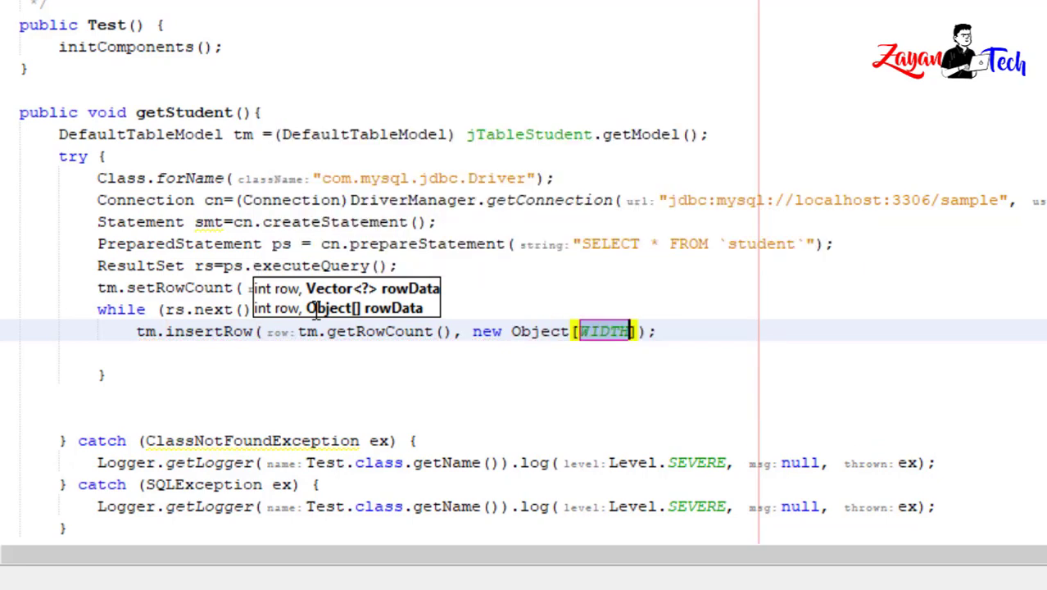
key("BackSpace")
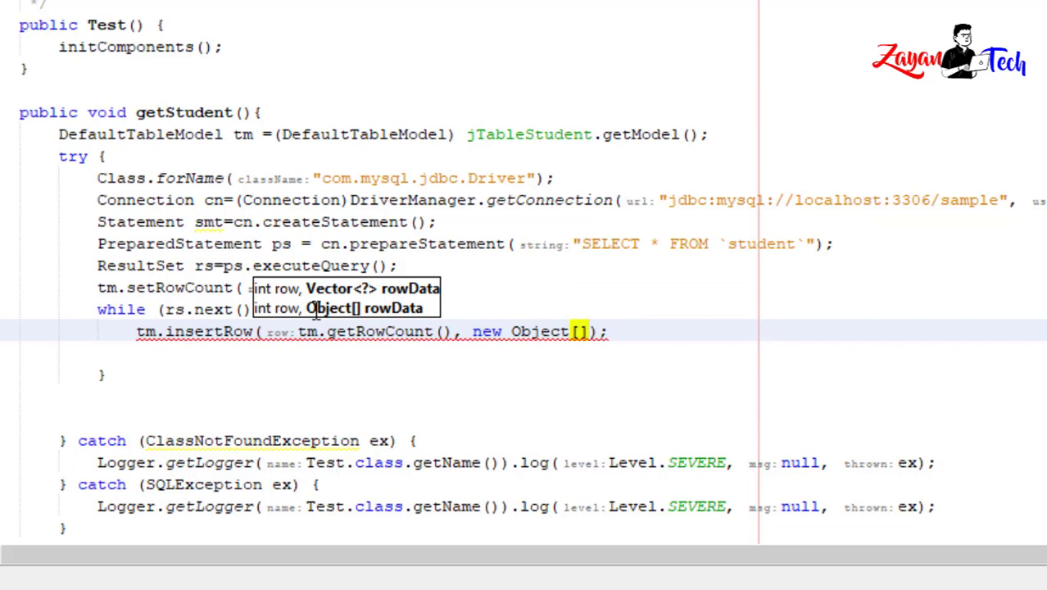
key("Right")
type("{")
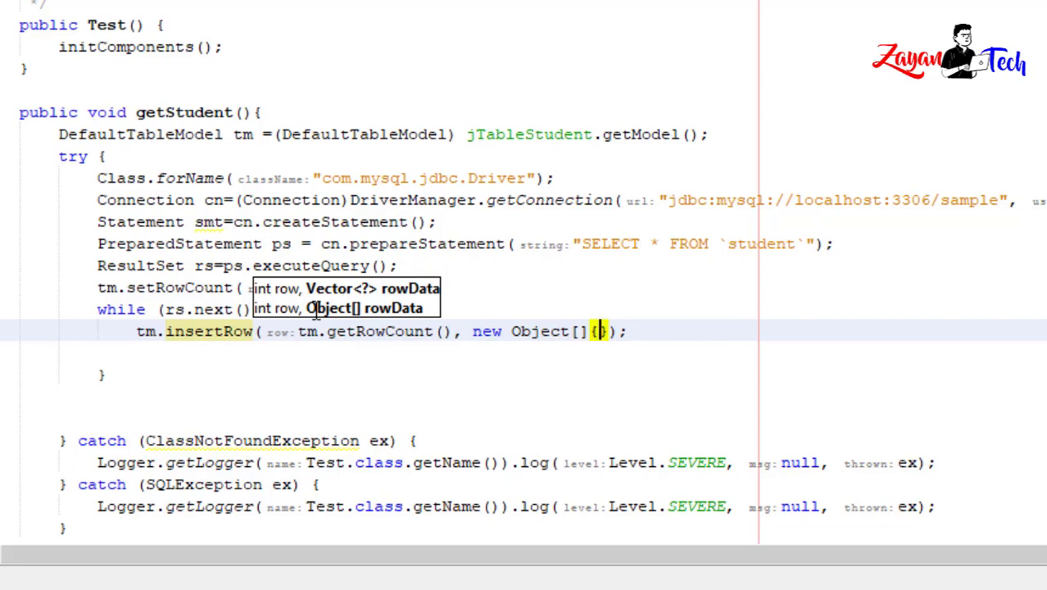
type("rs.g")
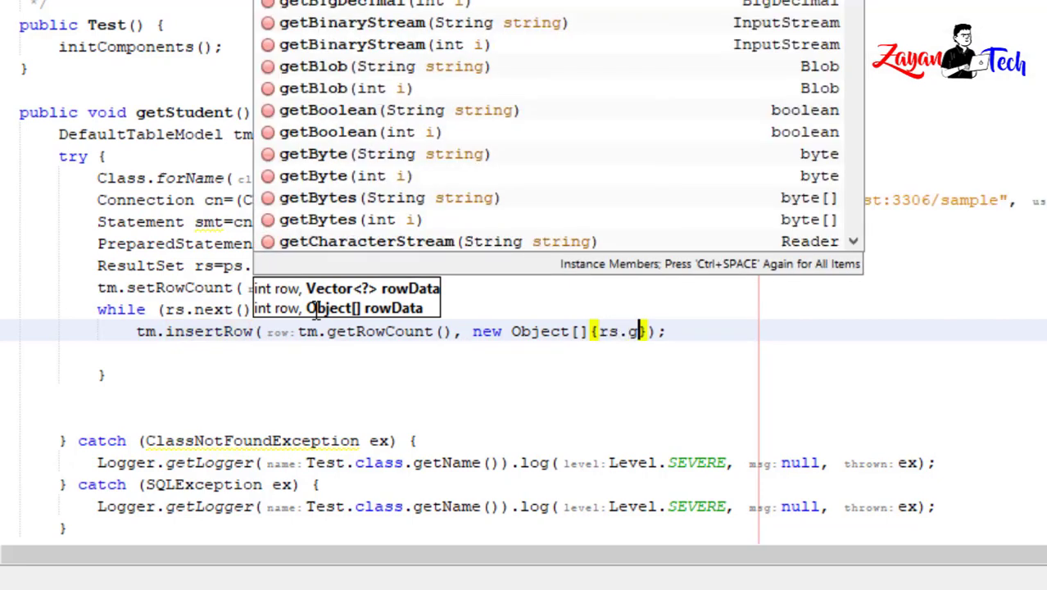
type("etS")
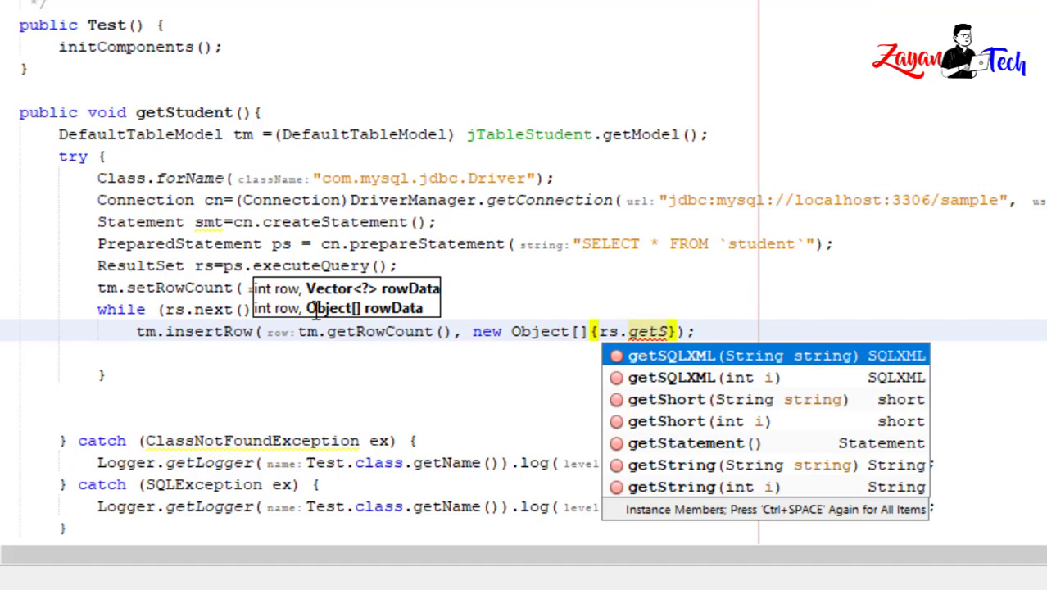
Step: Fill the array with rs.getString("id") and a copied rs.getString("student_id")
key("Down")
key("Down")
key("Down")
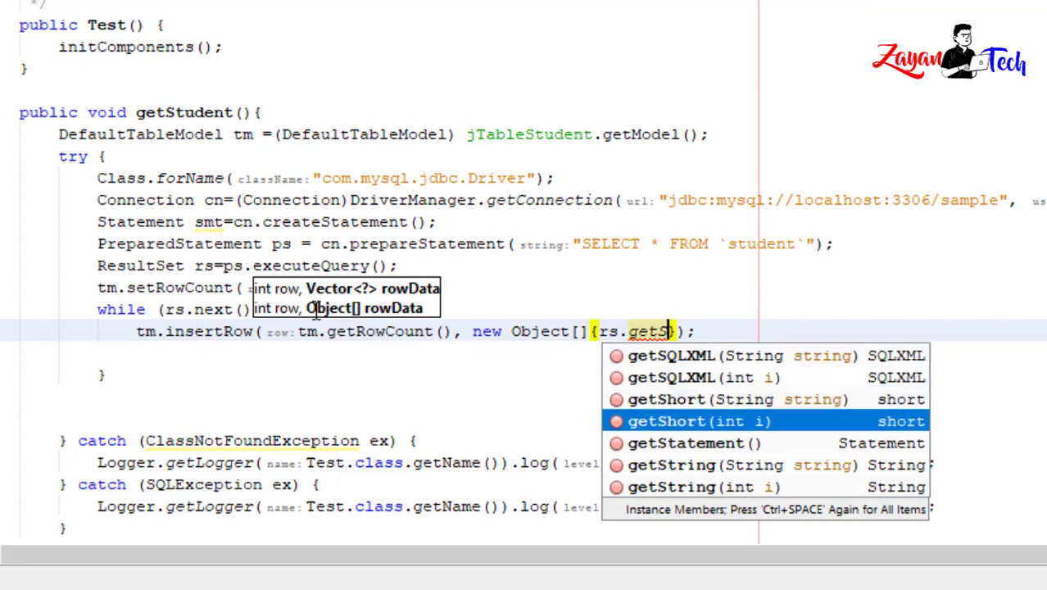
key("Down")
key("Down")
key("Down")
key("Return")
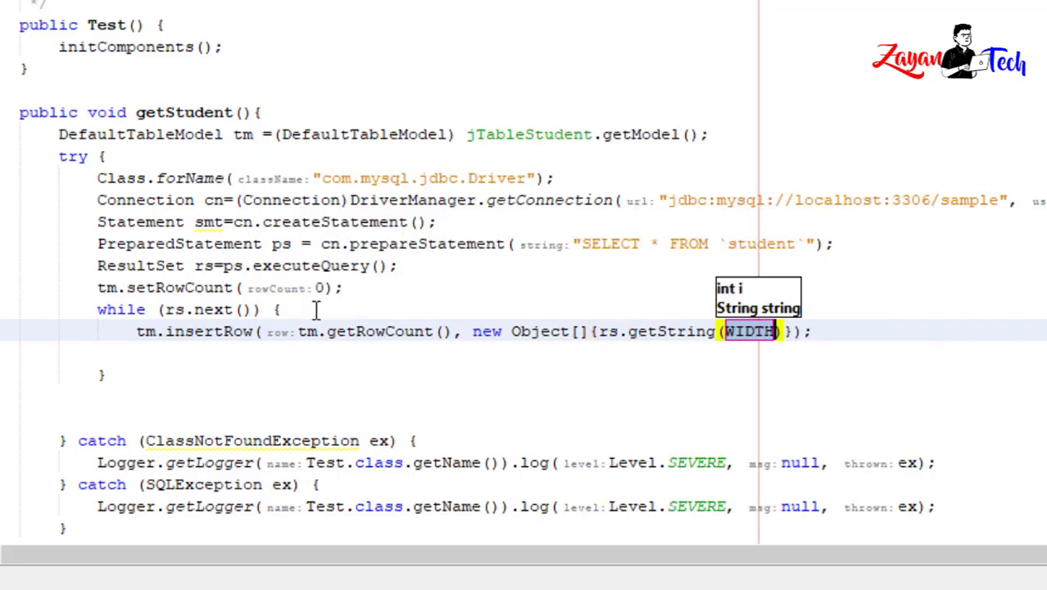
key("BackSpace")
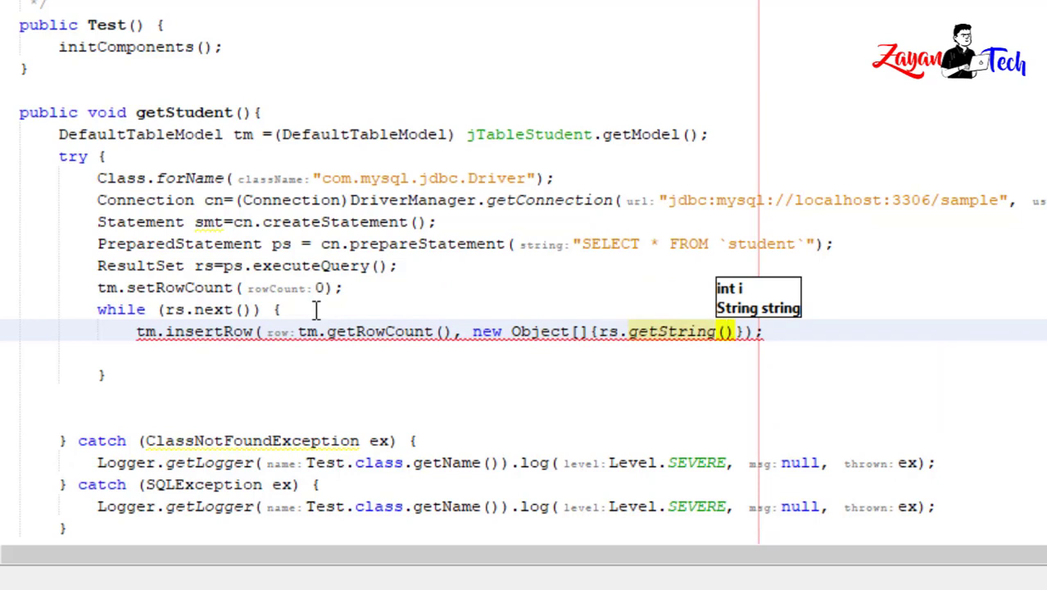
type("\"id")
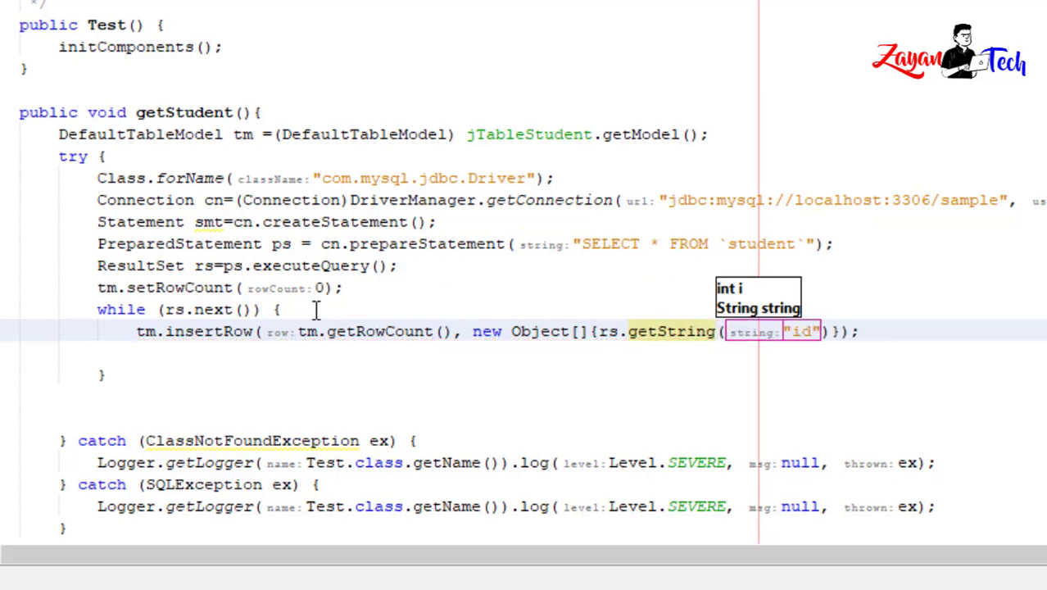
key("Right")
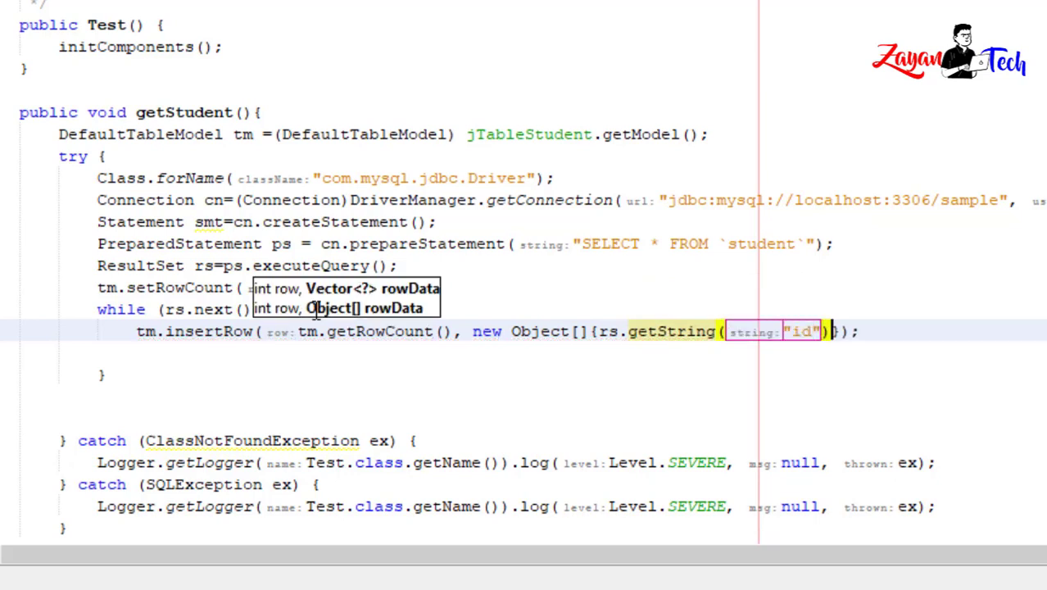
type(",")
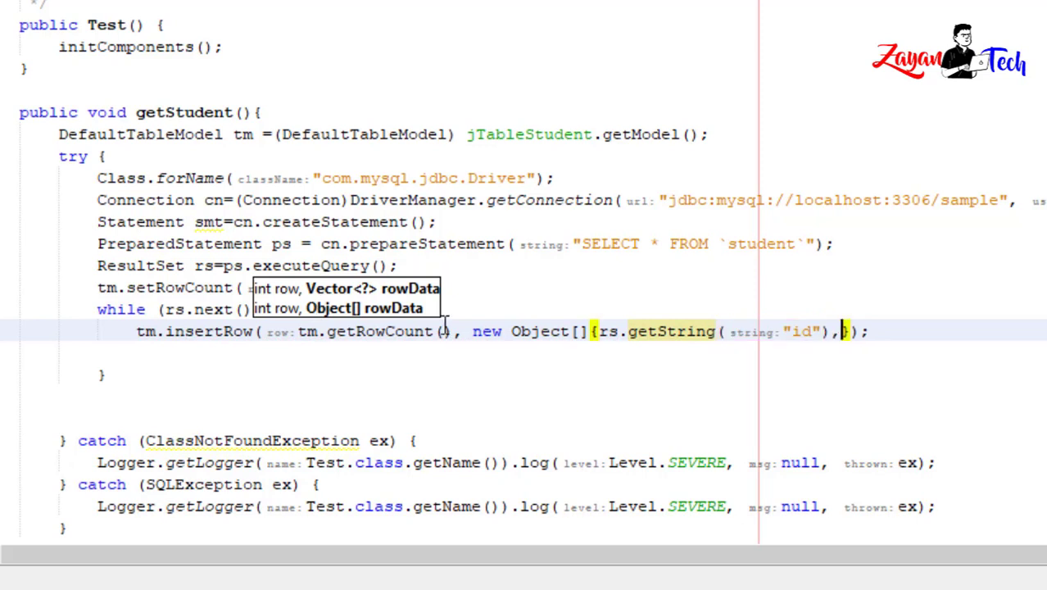
left_click_drag(830, 331, 599, 331)
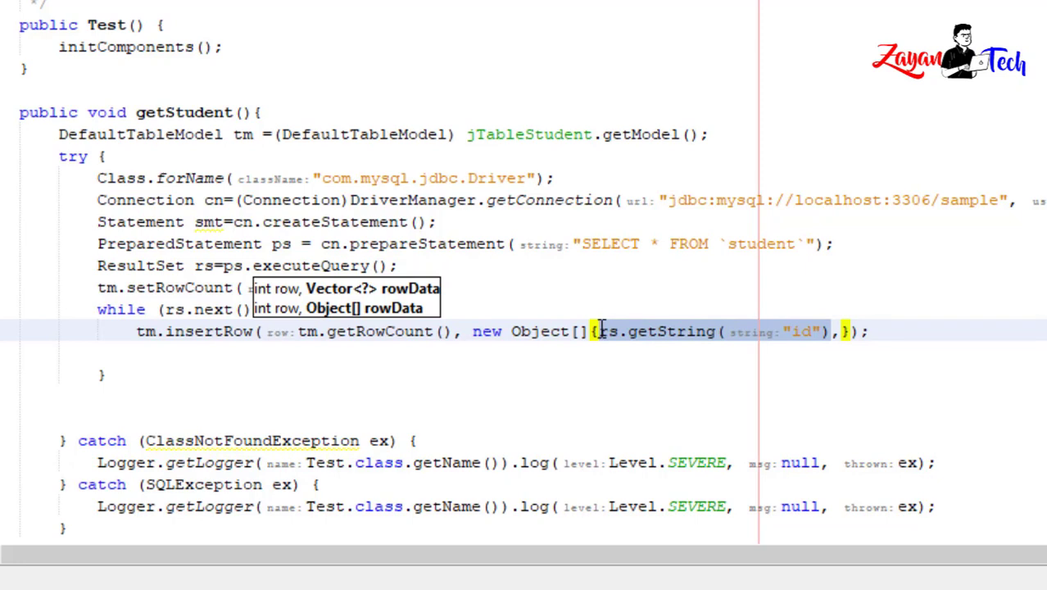
left_click(842, 333)
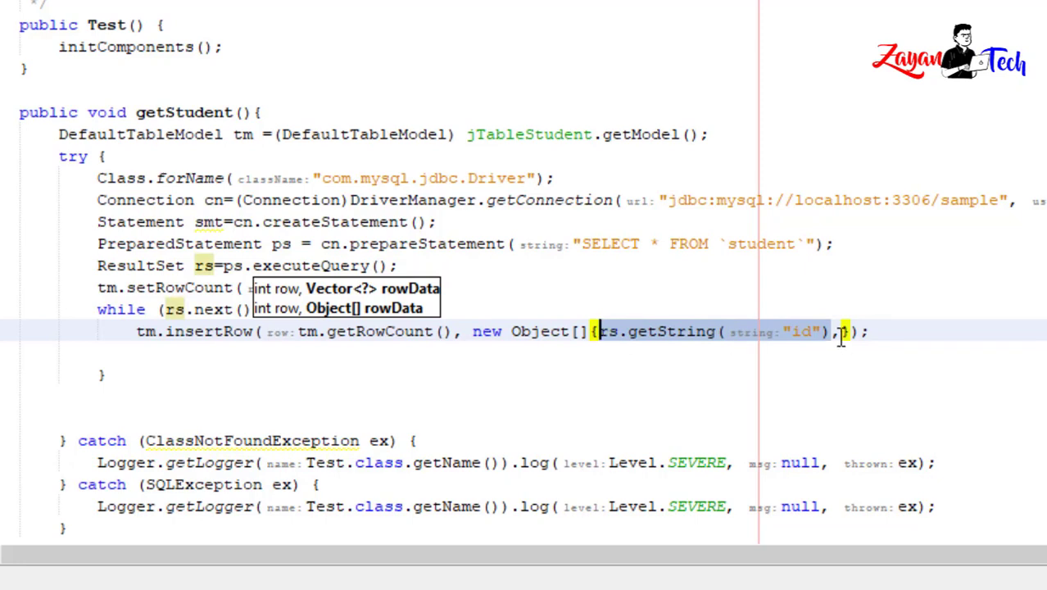
scroll(842, 332, "right", 3)
type("rs.getString(\"id\")")
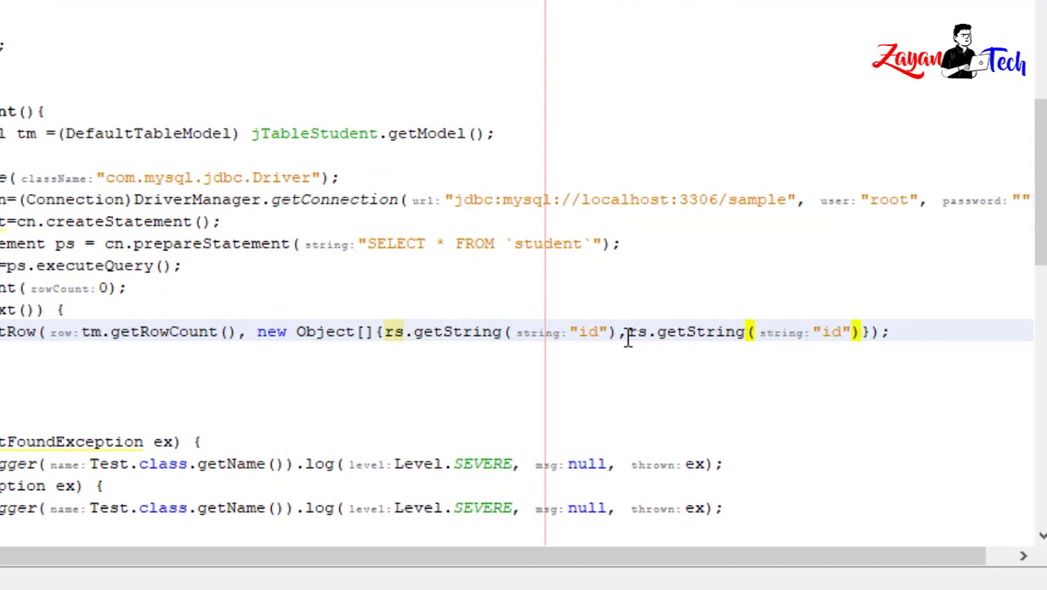
key("Left")
key("Left")
key("Left")
type("Studen")
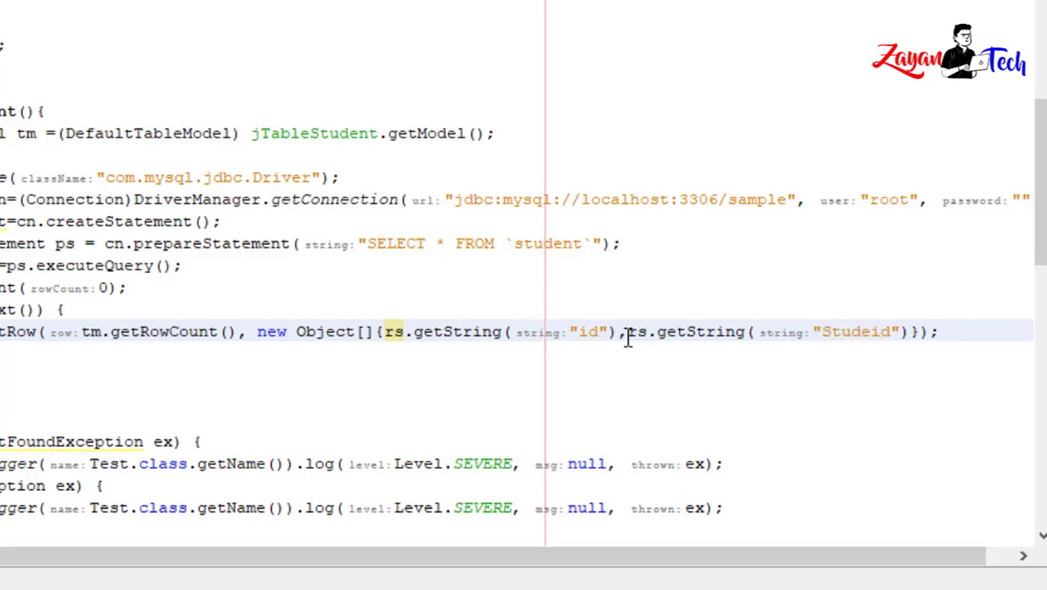
type("t")
key("BackSpace")
key("BackSpace")
key("BackSpace")
key("BackSpace")
key("BackSpace")
key("BackSpace")
key("BackSpace")
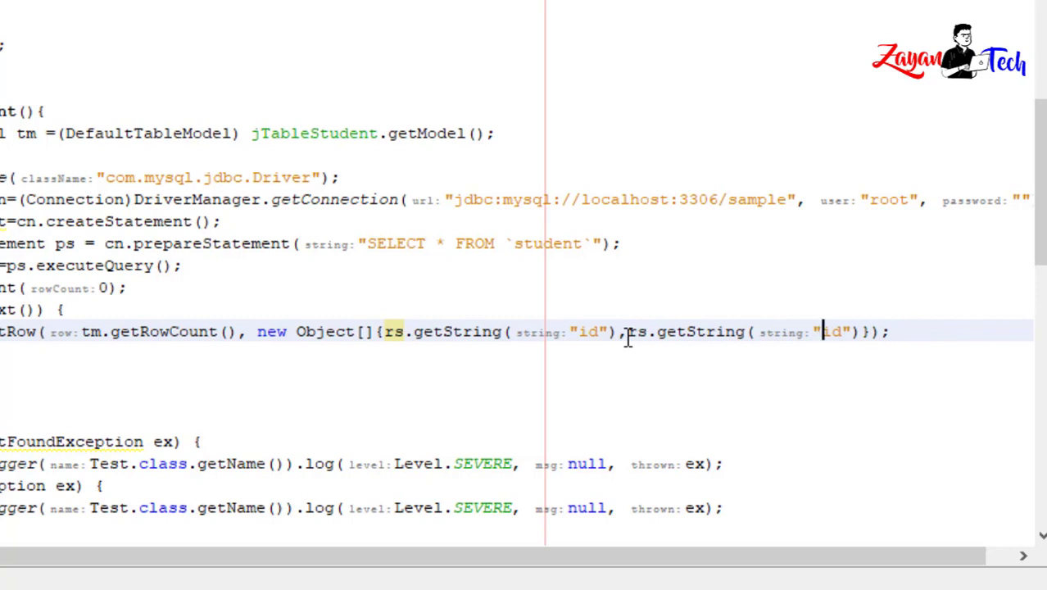
type("studen")
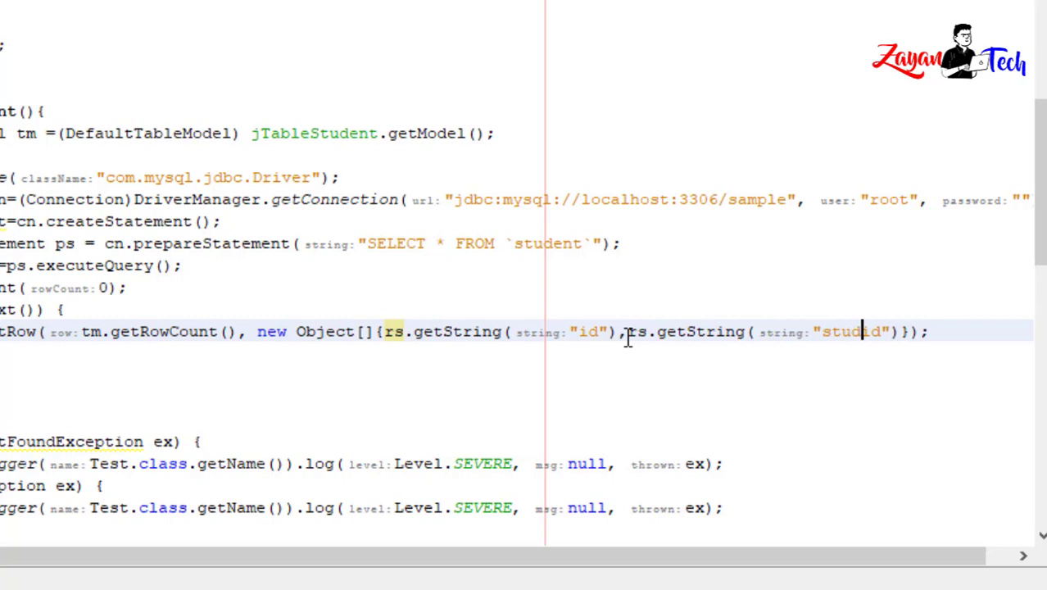
type("t_")
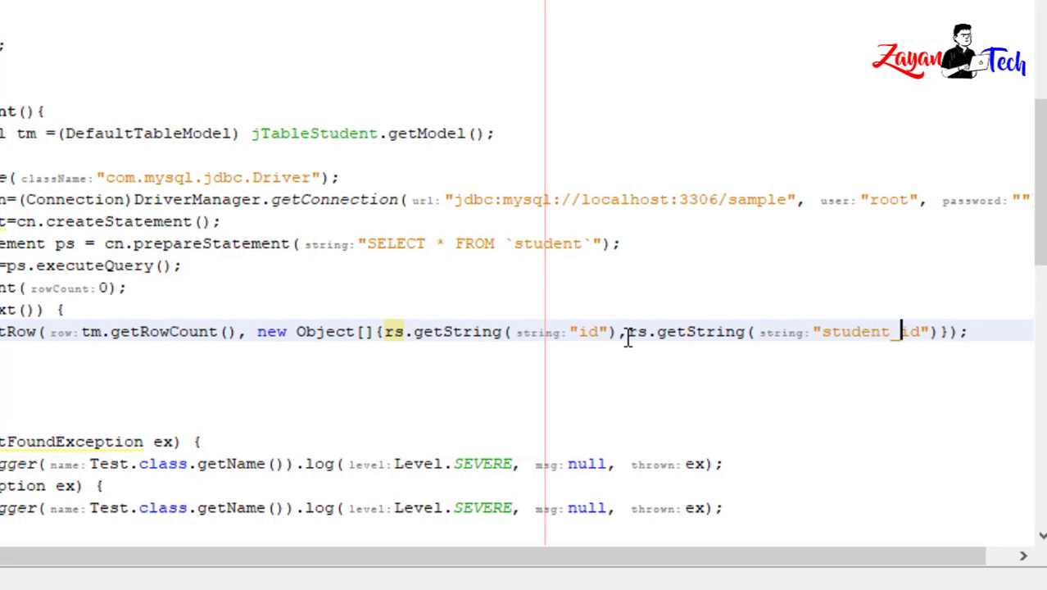
Step: Append rs.getString("student_name") and rs.getString("course") to the row array
key("Right")
key("Right")
key("Right")
key("Right")
type(",rs.getString(")
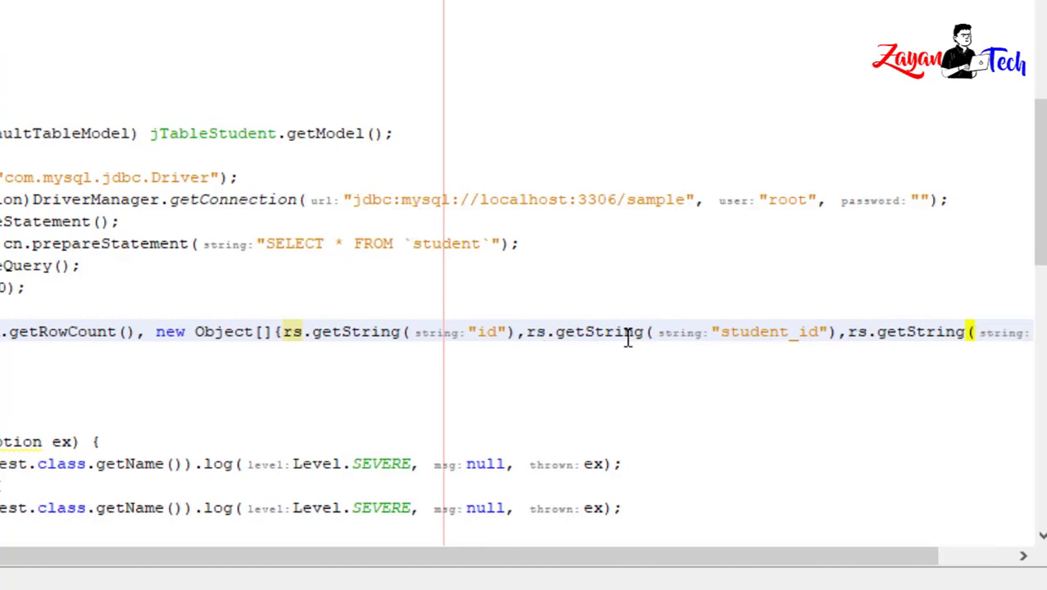
type("\"id")
key("BackSpace")
key("BackSpace")
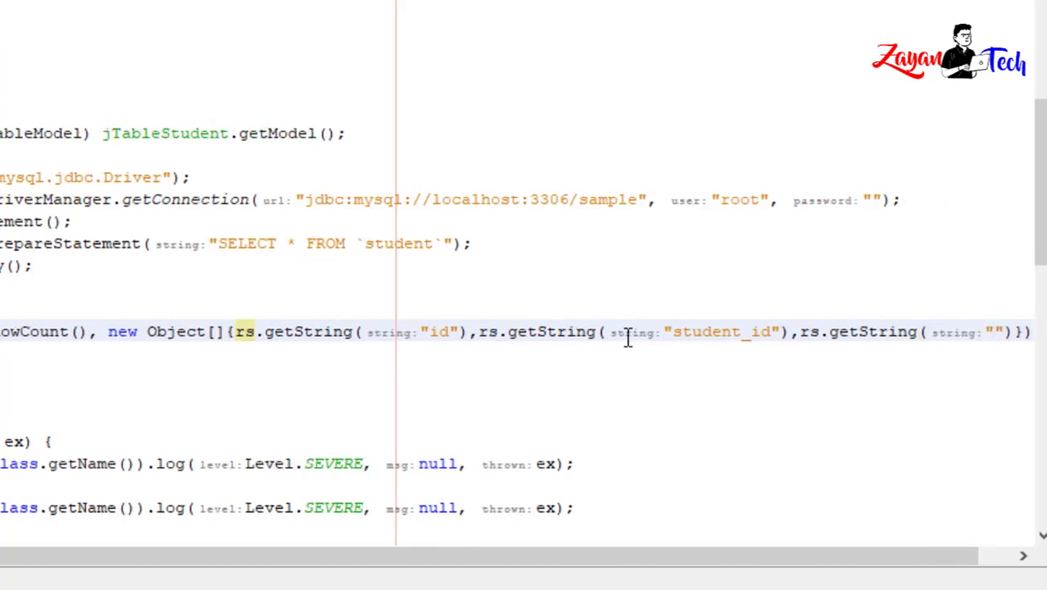
type("student")
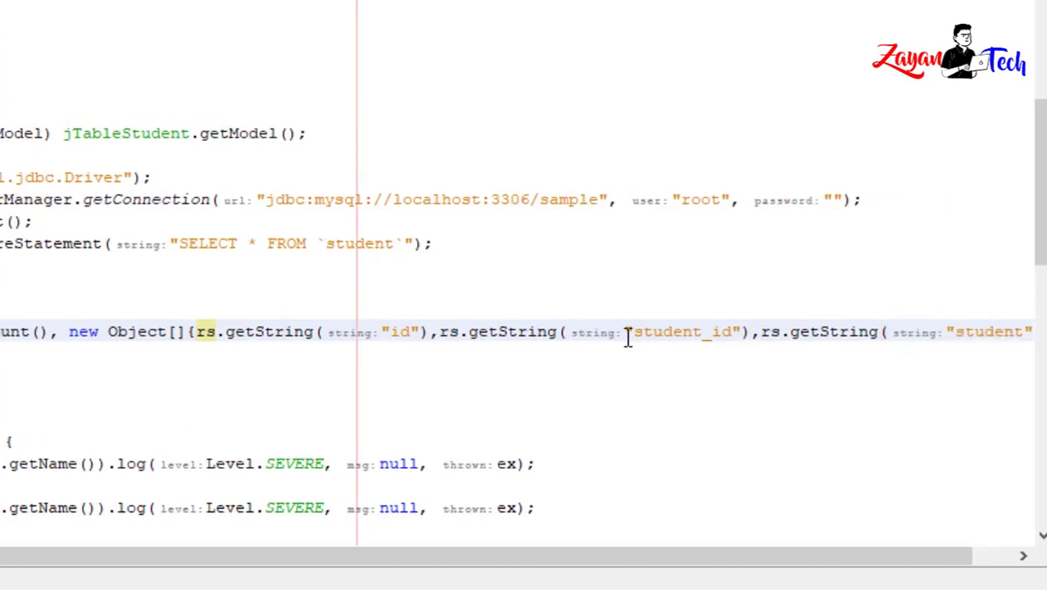
type("_name")
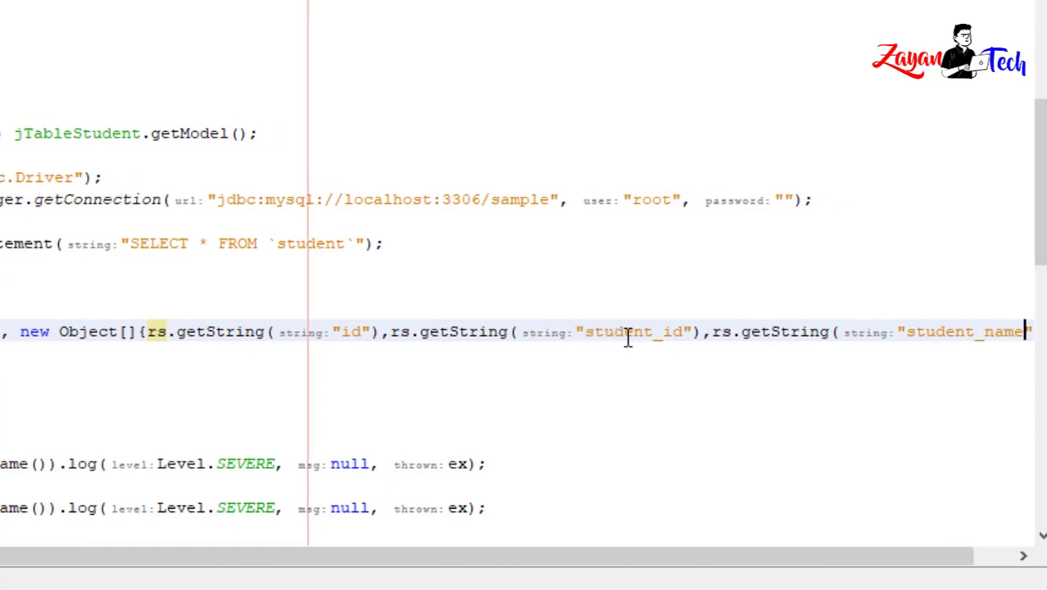
type("\"")
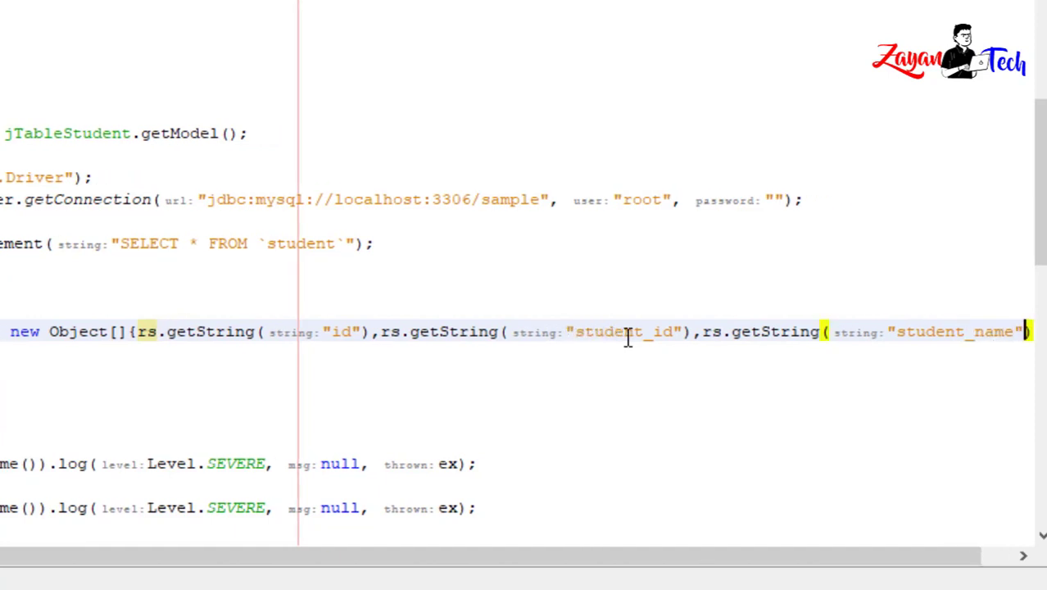
type(",rs.getString(")
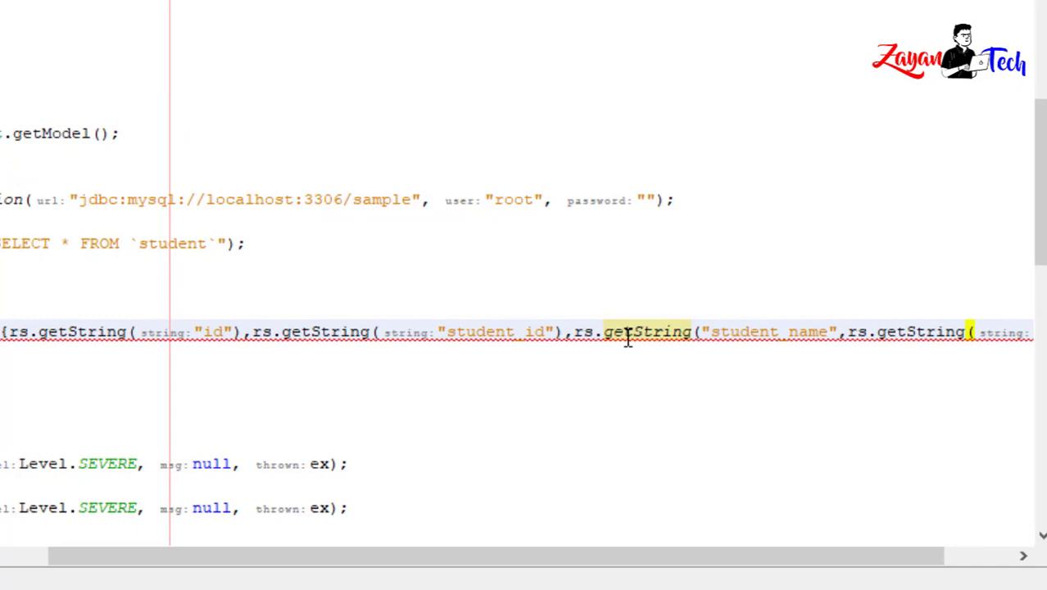
type("\"id\"")
key("BackSpace")
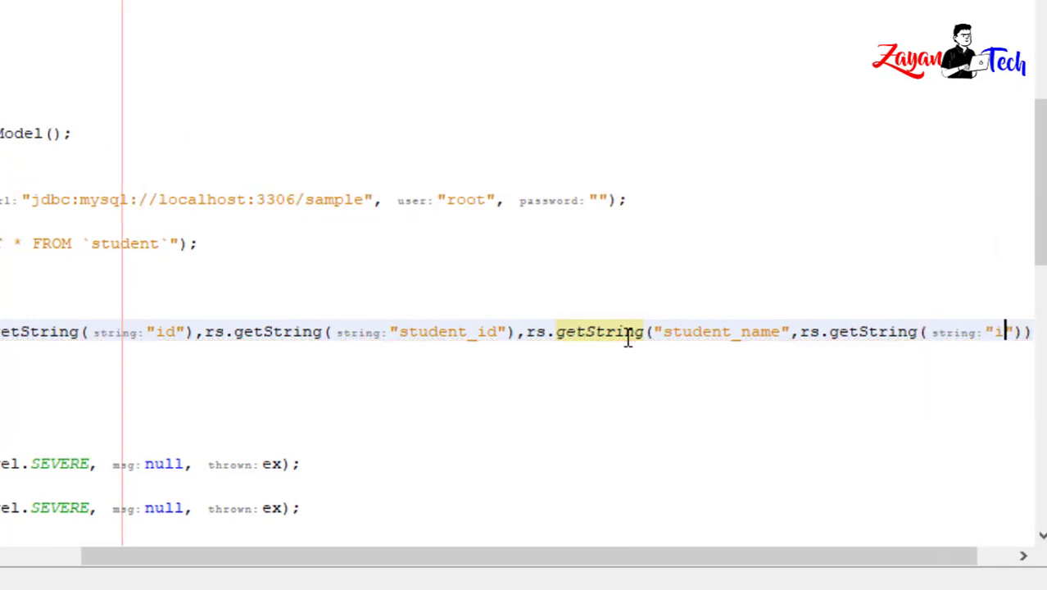
key("BackSpace")
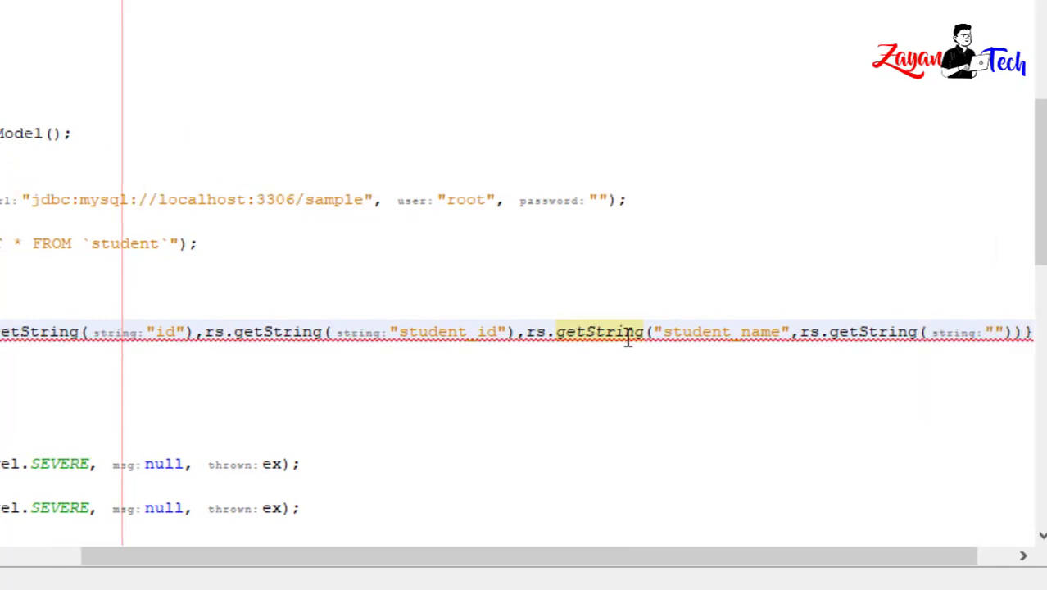
type("course")
key("End")
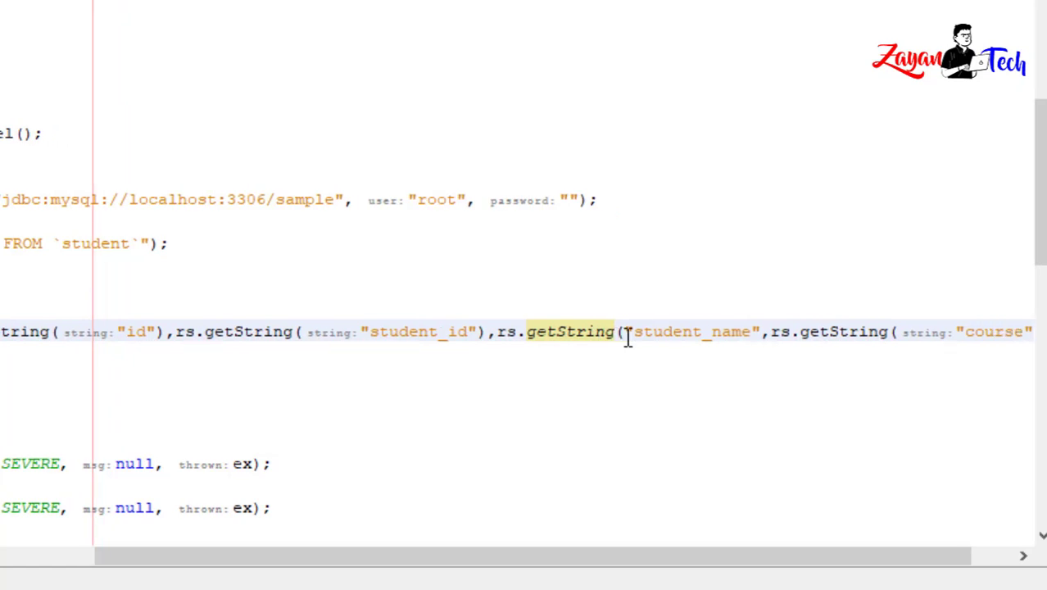
type("))))")
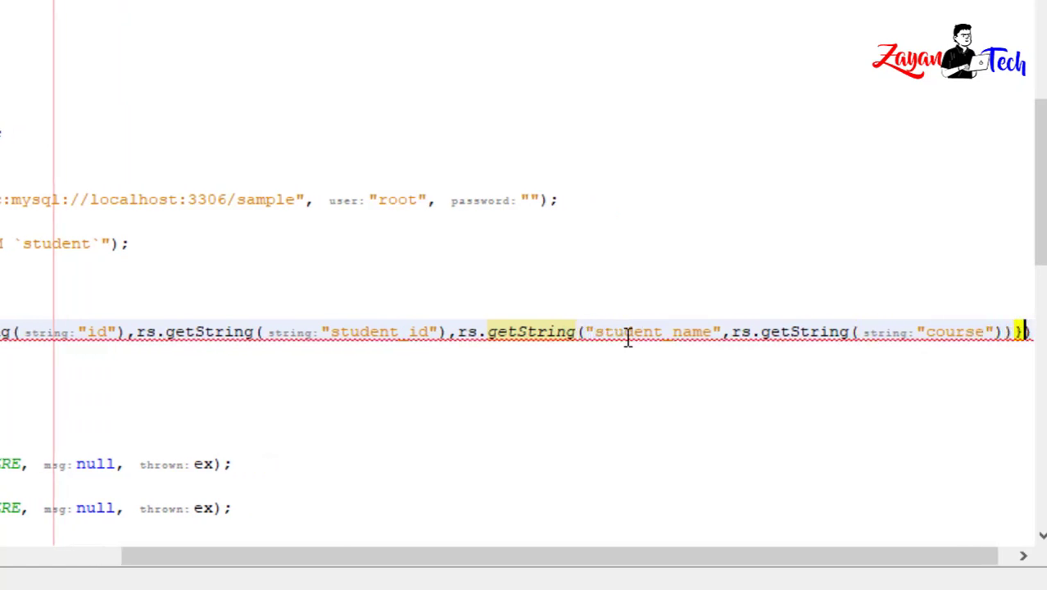
type(";")
key("End")
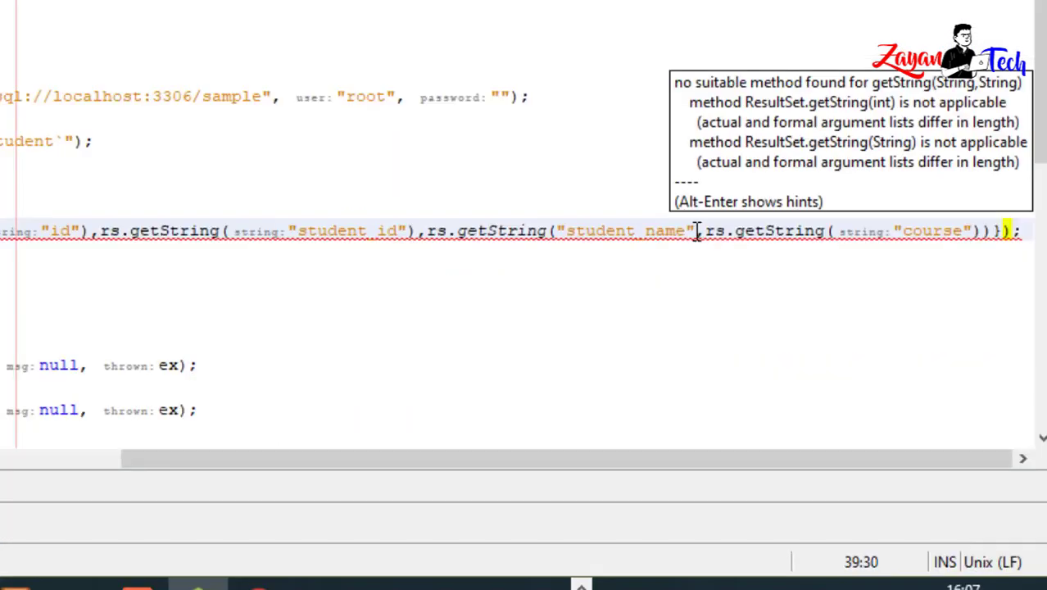
Step: Add the missing ')' after "student_name" and remove the extra ')' after "course" on line 39
left_click(696, 233)
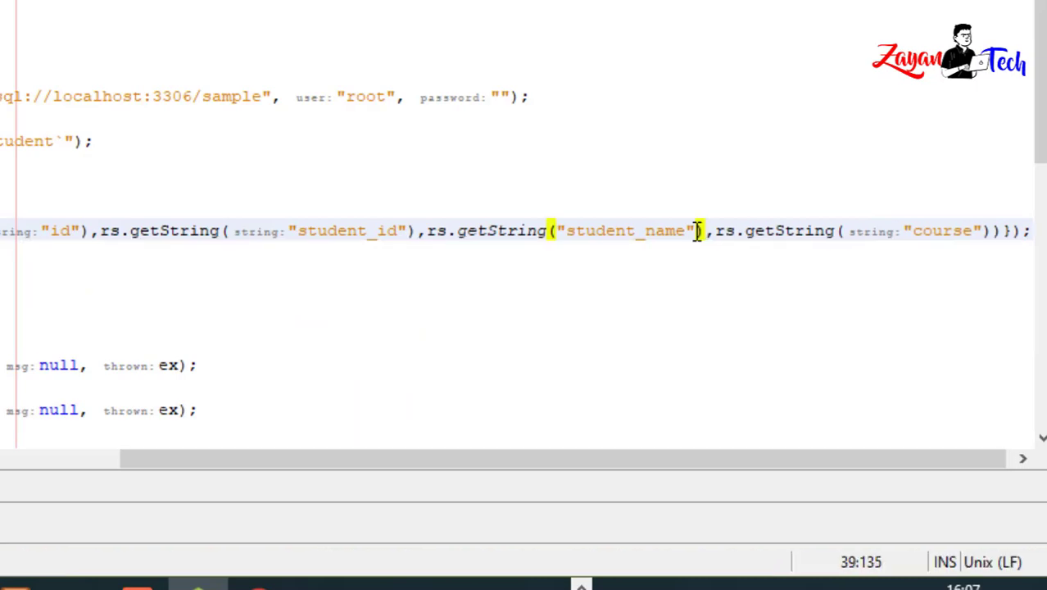
type(")")
key("Down")
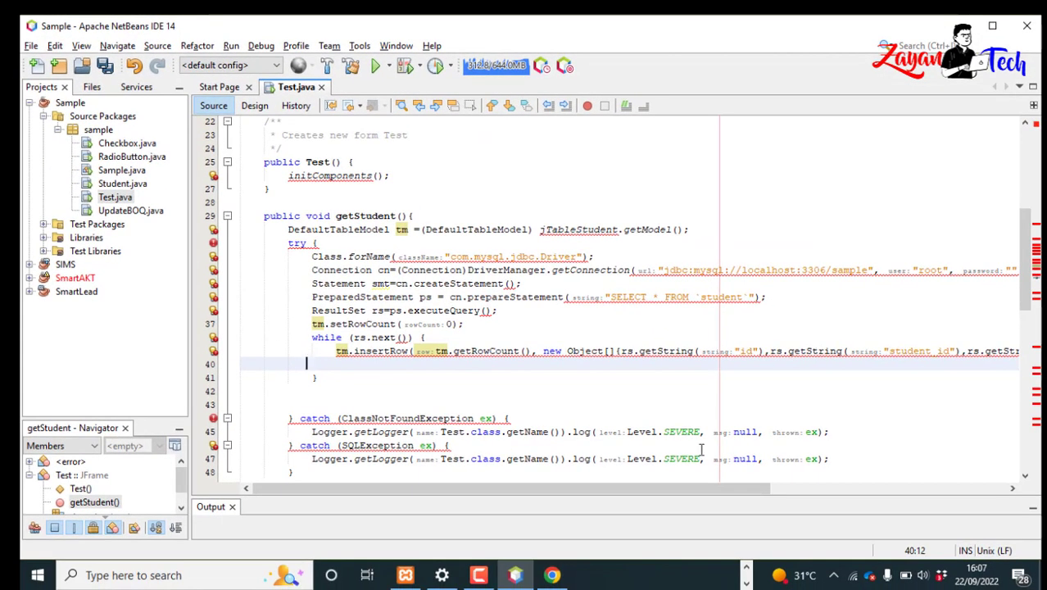
left_click_drag(743, 491, 1007, 490)
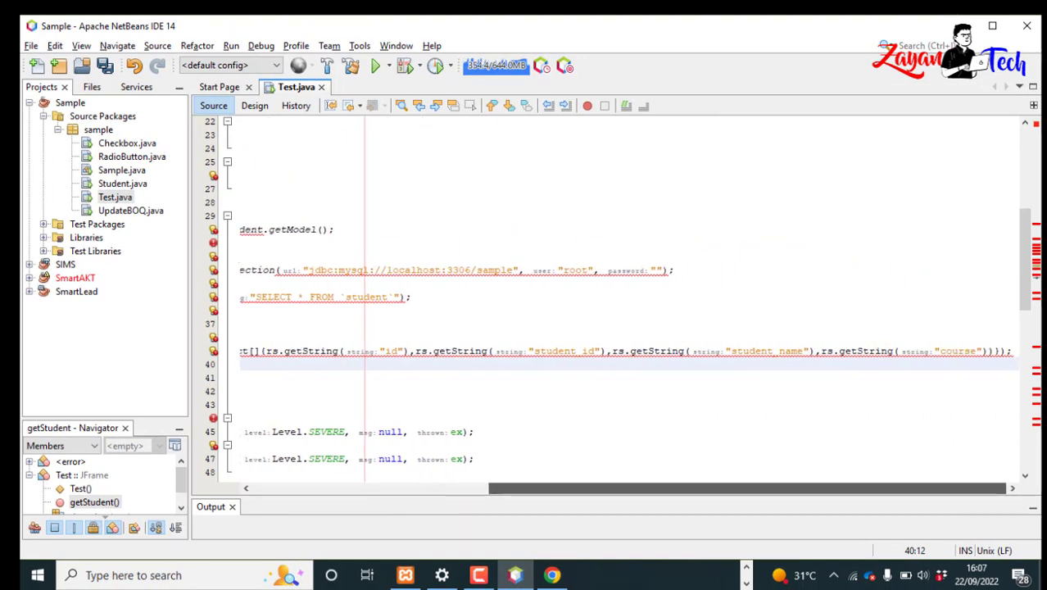
left_click(998, 353)
key("BackSpace")
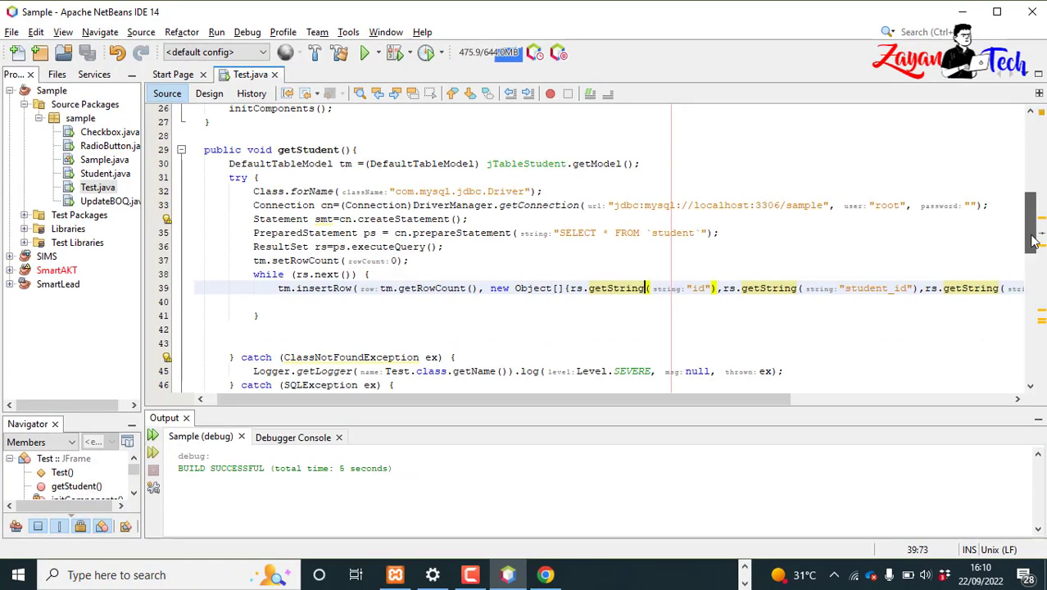
left_click_drag(1034, 239, 1033, 188)
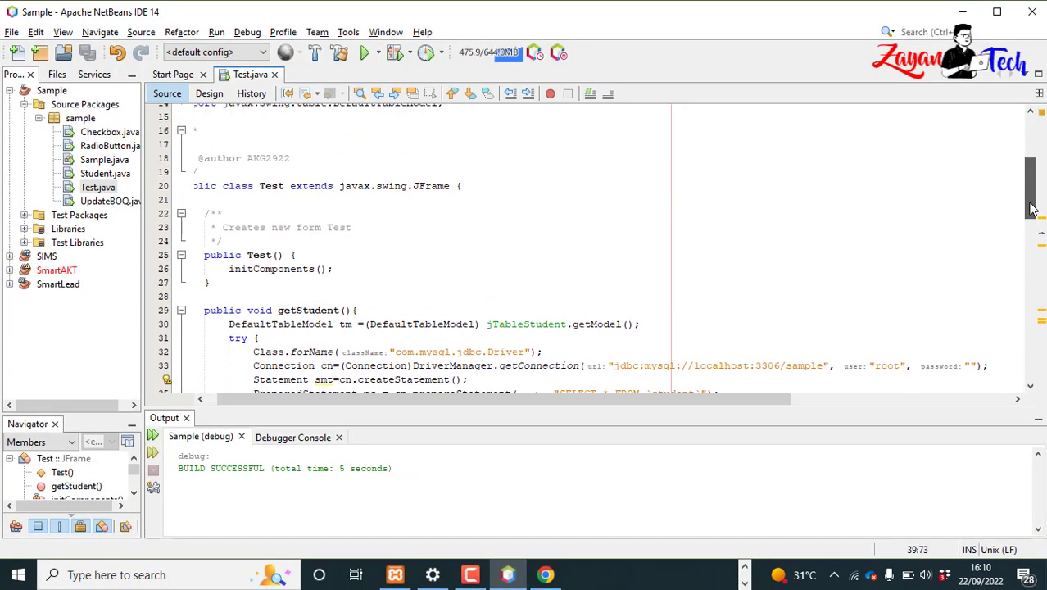
Step: Call getStudent(); right after initComponents() in the Test constructor and save Test.java
left_click(350, 276)
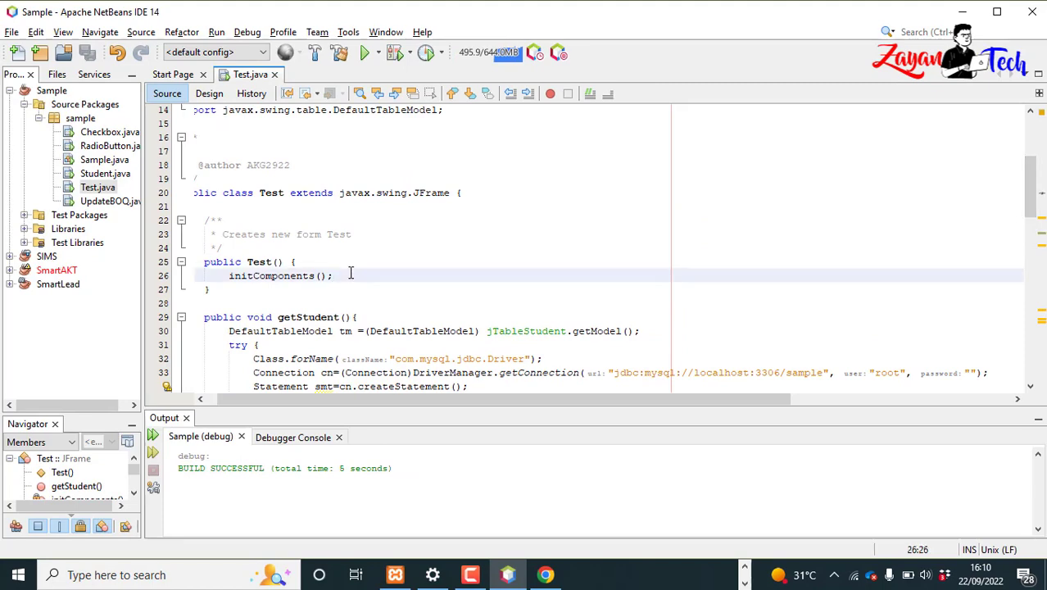
key("Return")
type("get")
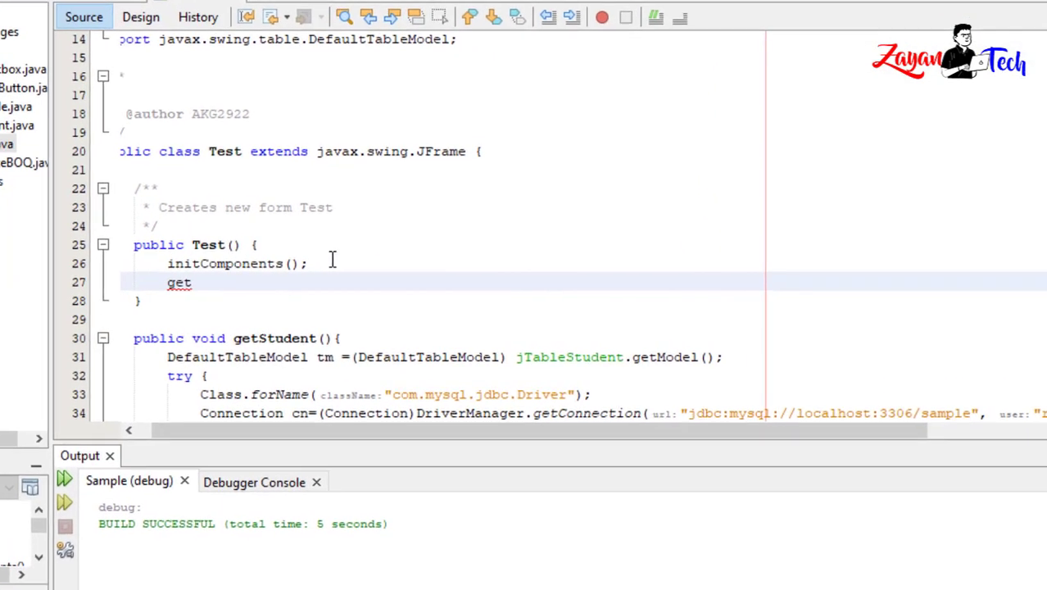
type("S")
key("ctrl+space")
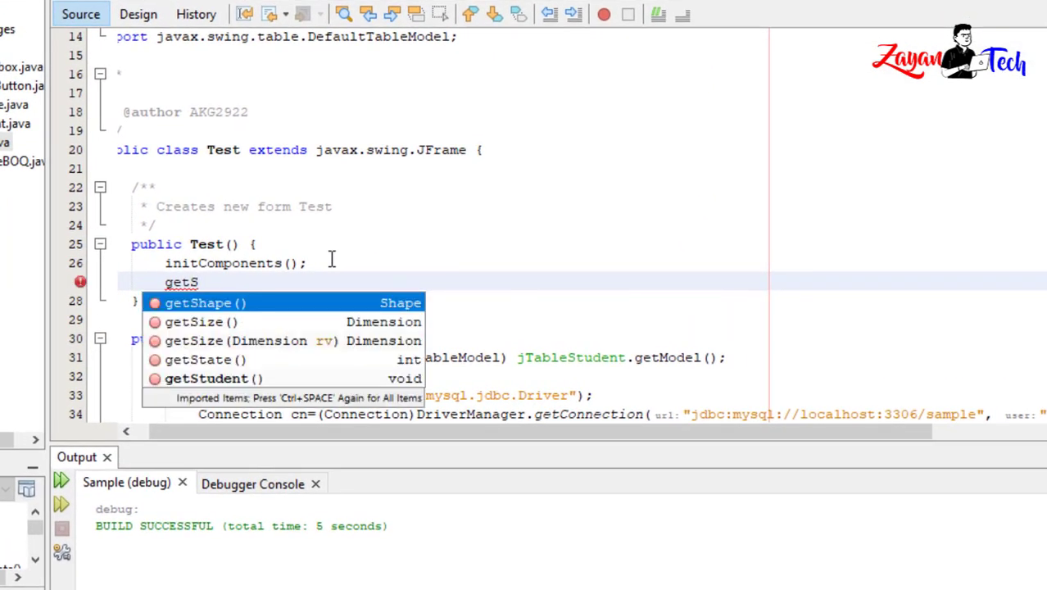
key("Down")
key("Down")
key("Down")
key("Down")
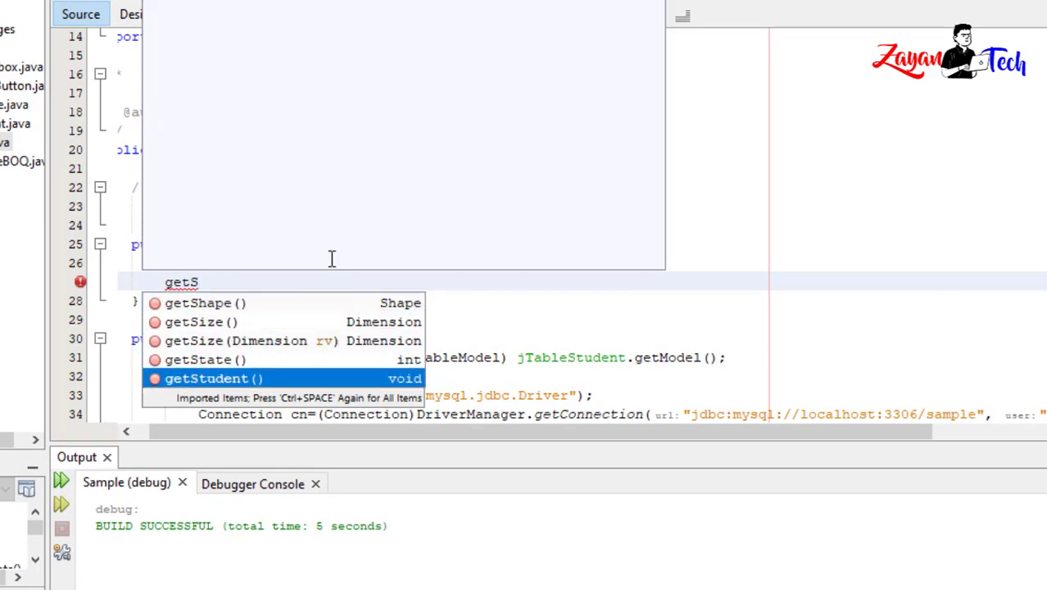
key("Return")
type(";")
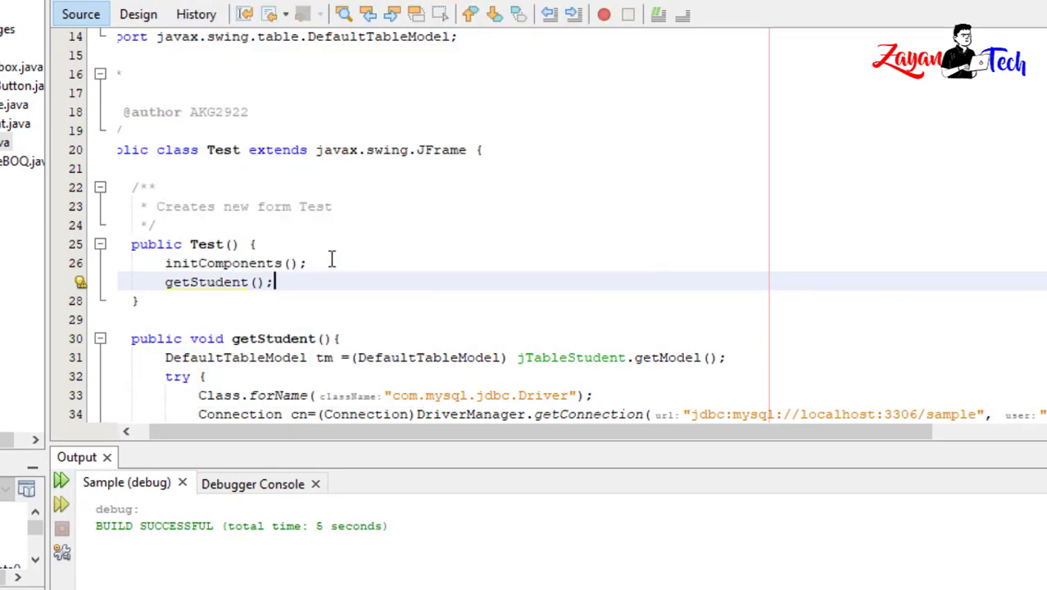
key("ctrl+s")
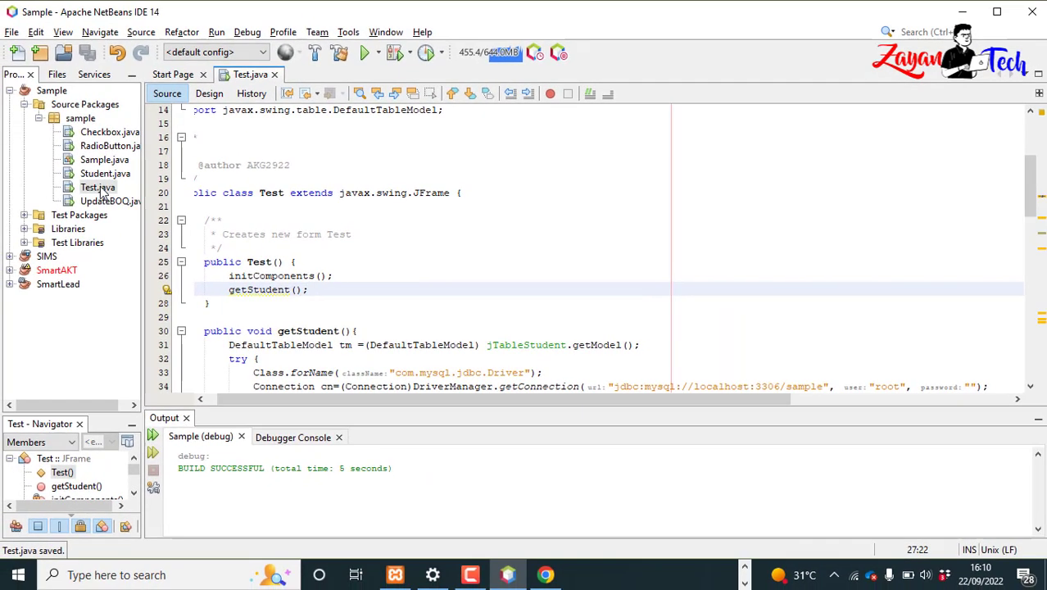
Step: Bring up the context menu for Test.java in the Projects tree
left_click(102, 190)
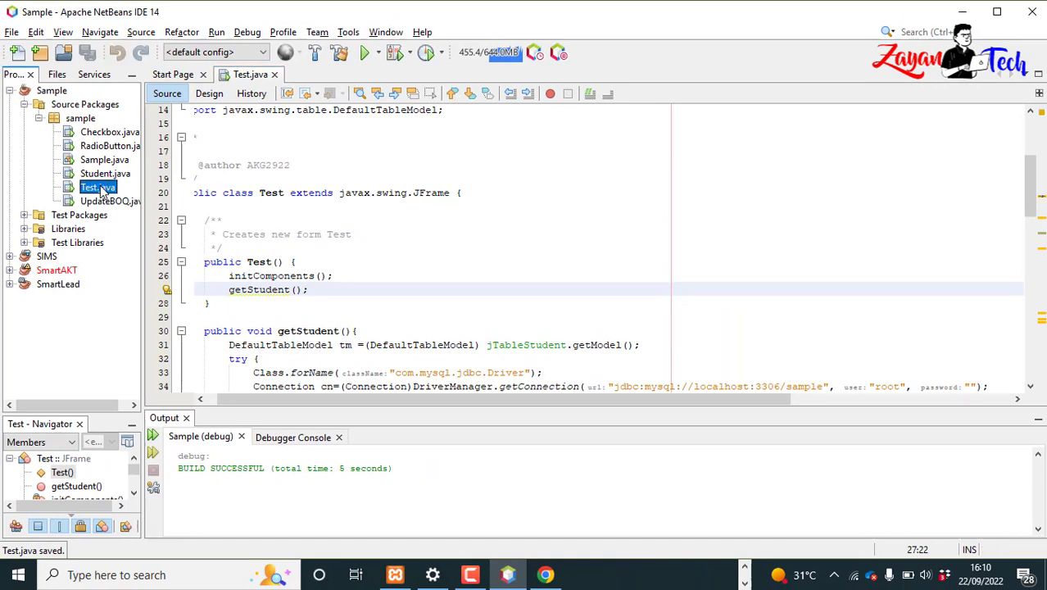
right_click(102, 190)
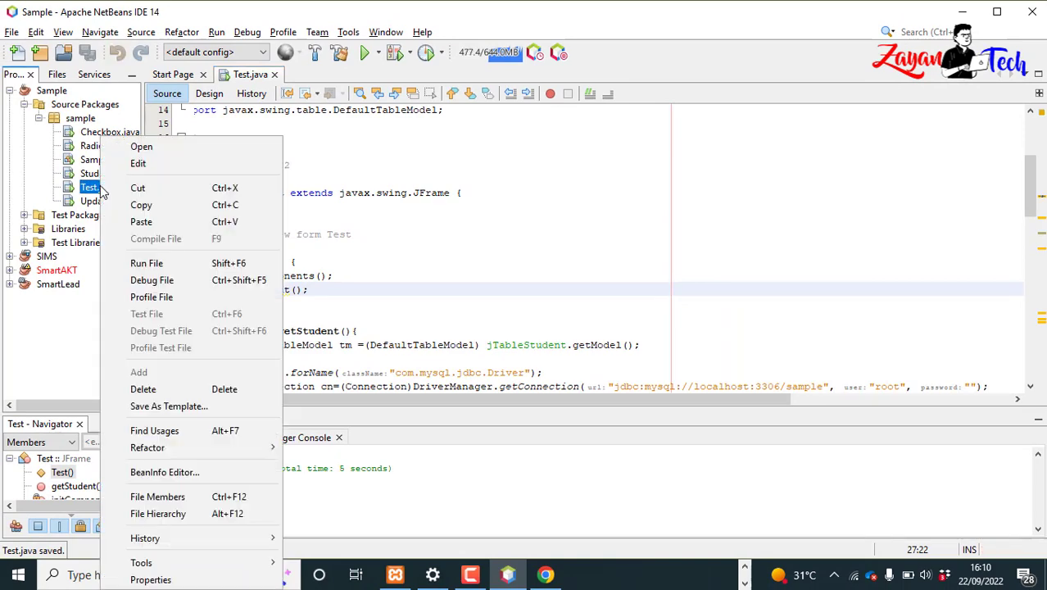
Step: Debug File on Test.java and move the running JFrame window to the screen centre
left_click(203, 282)
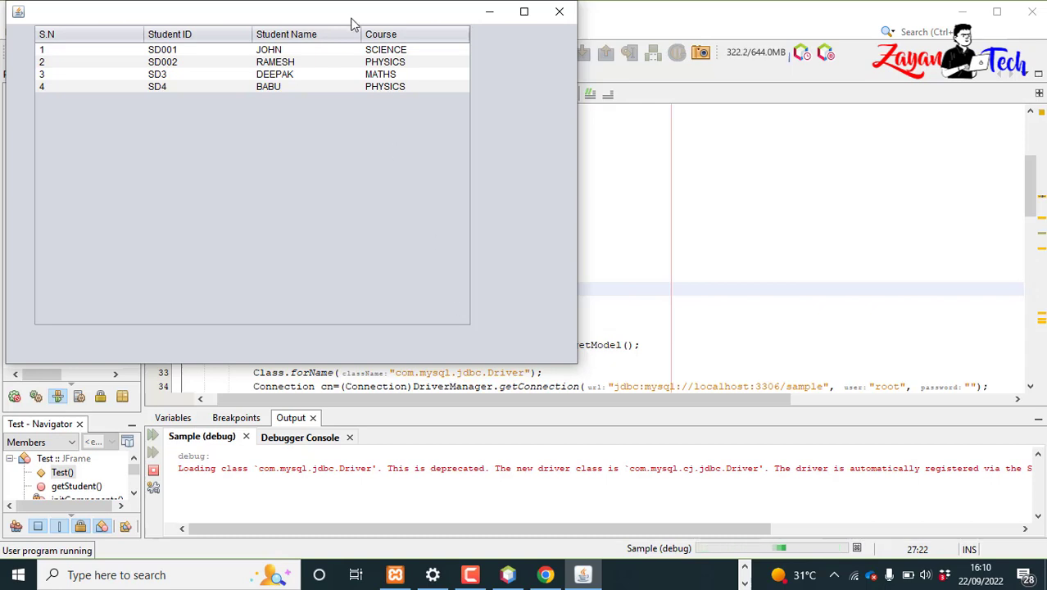
left_click_drag(354, 18, 547, 159)
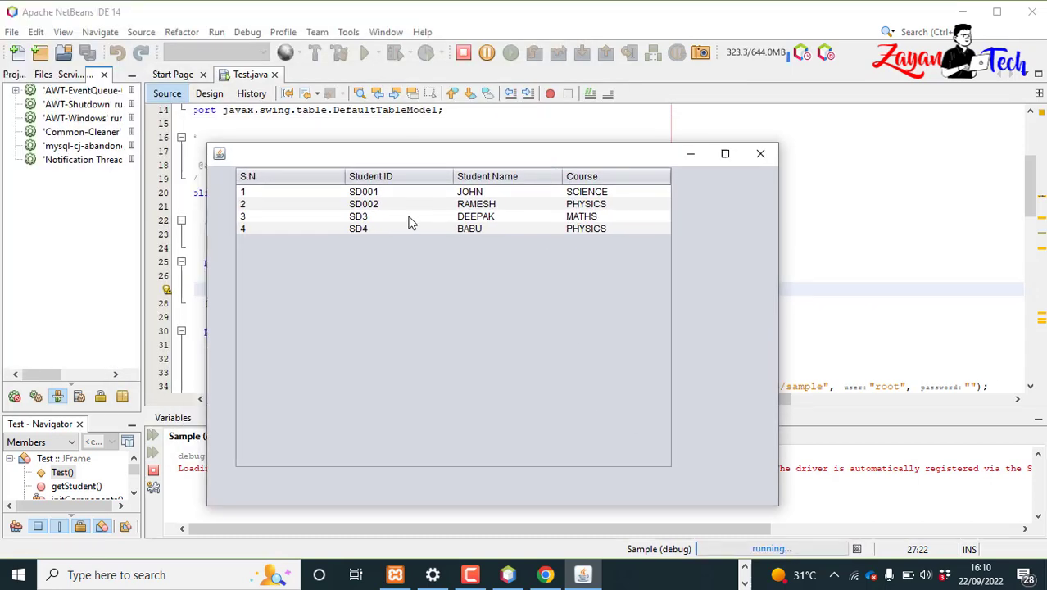
Step: Select the student rows (SD002 RAMESH, SD4 BABU, SD001 JOHN) in the table to inspect them
left_click(377, 191)
left_click(379, 203)
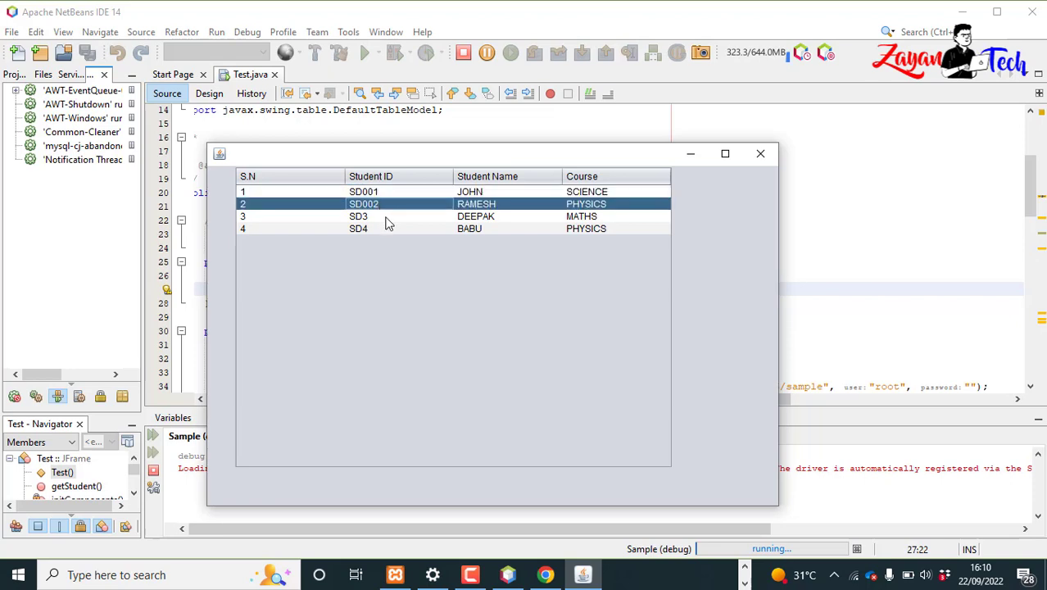
left_click(403, 230)
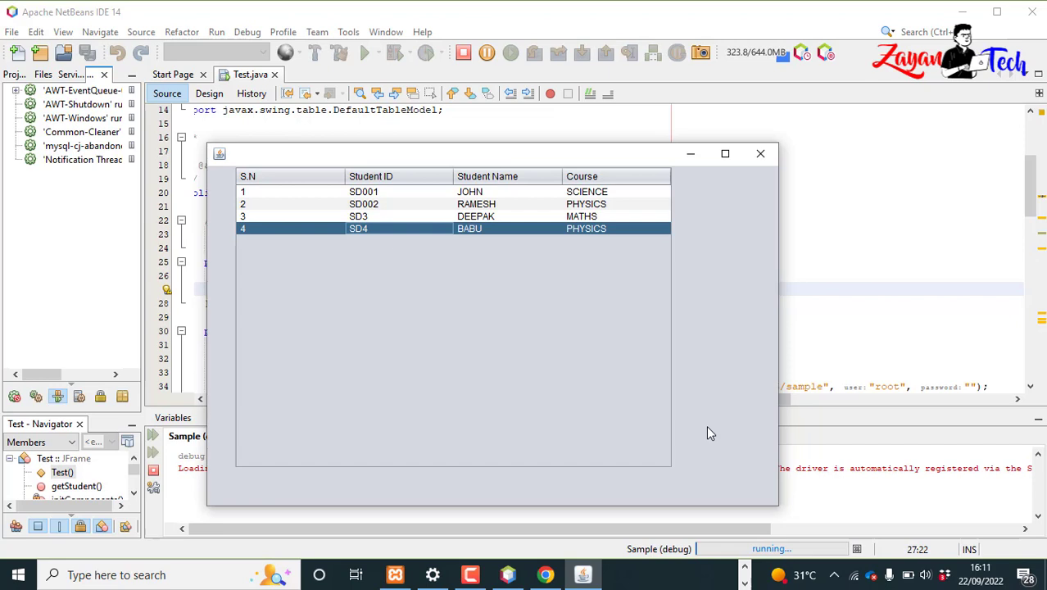
left_click(592, 194)
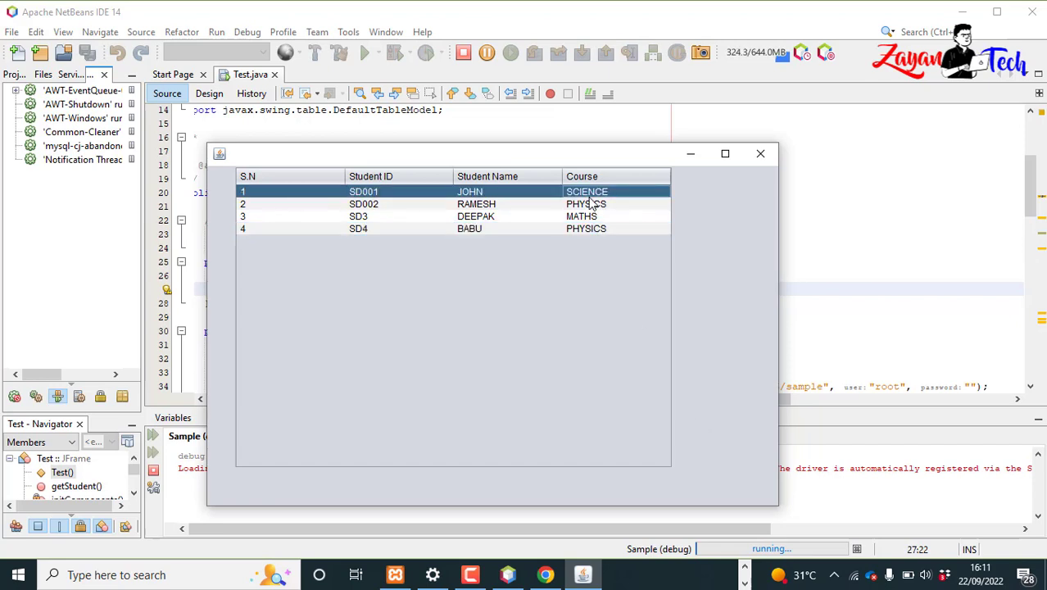